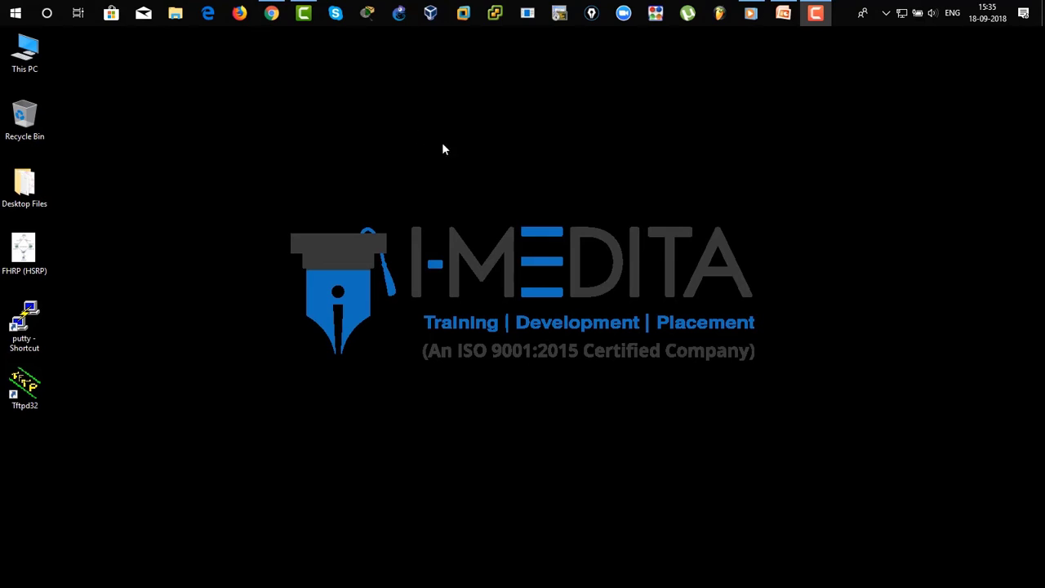
- Launch Cisco Packet Tracer from the Windows taskbar
click(367, 18)
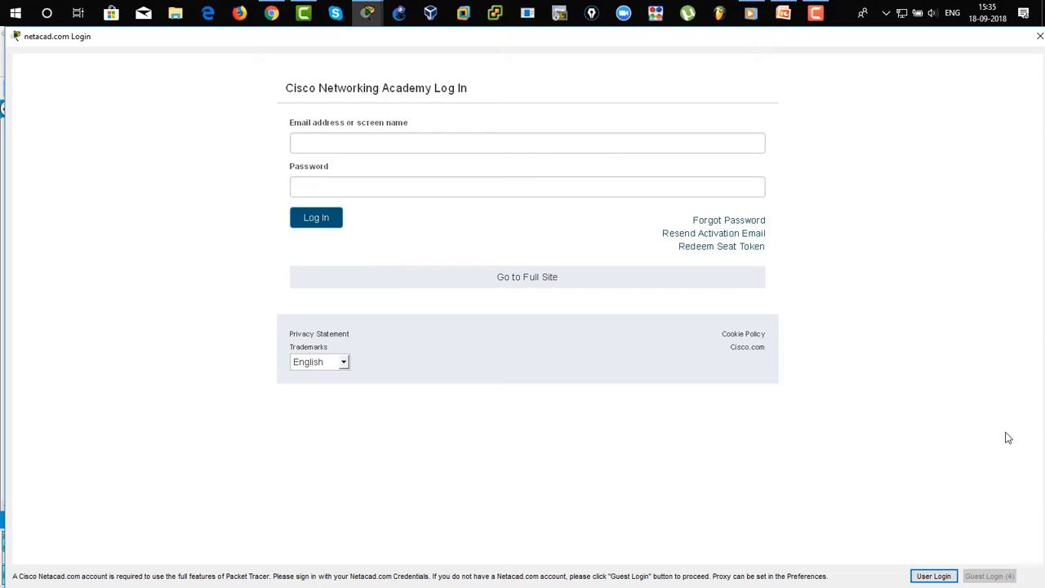
- Continue into Packet Tracer with Guest Login
click(991, 577)
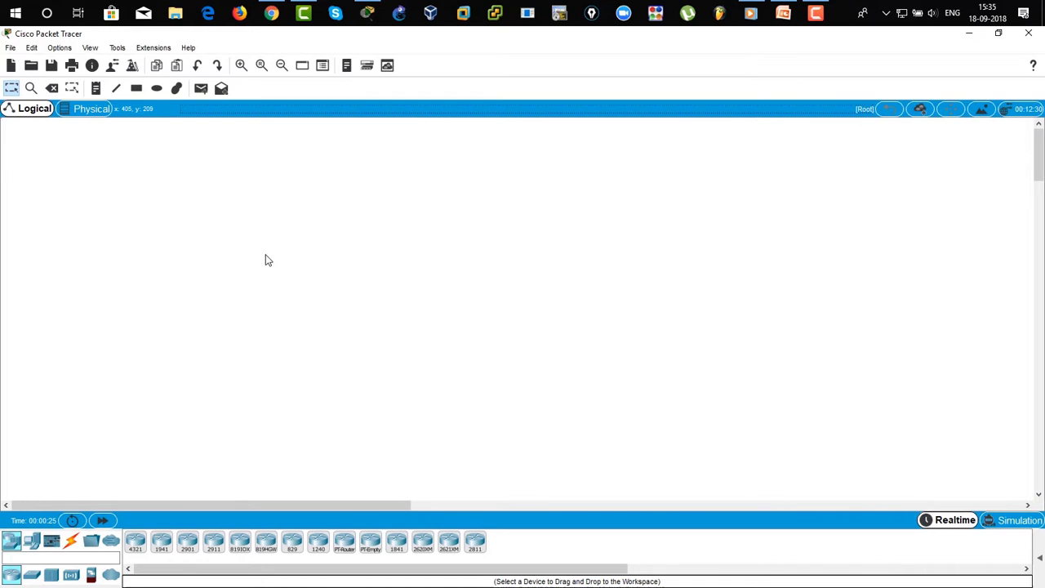
- Place an 1841 router, Router0, near the top-left of the workspace
click(91, 543)
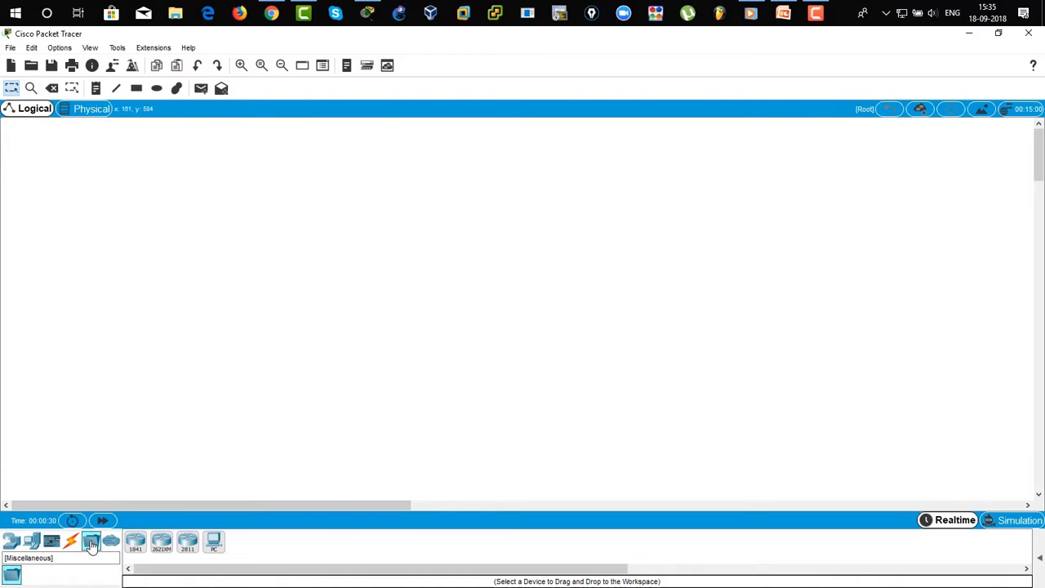
click(137, 546)
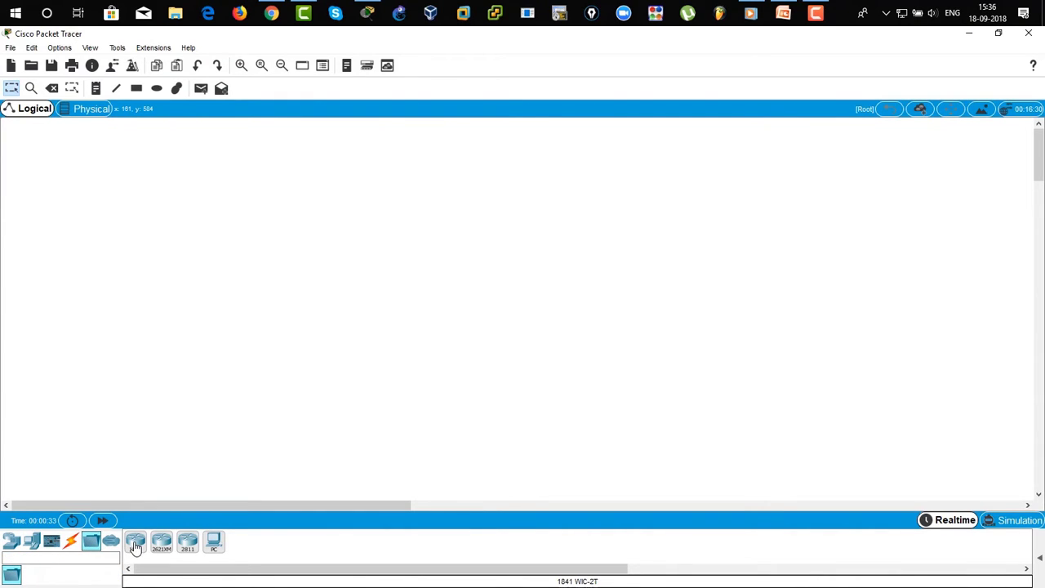
click(139, 545)
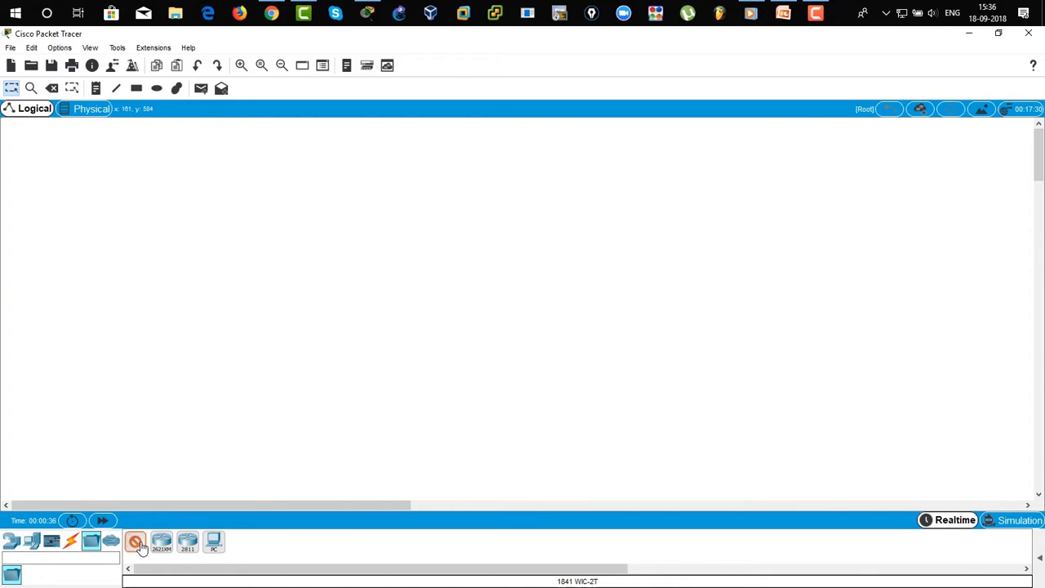
click(222, 203)
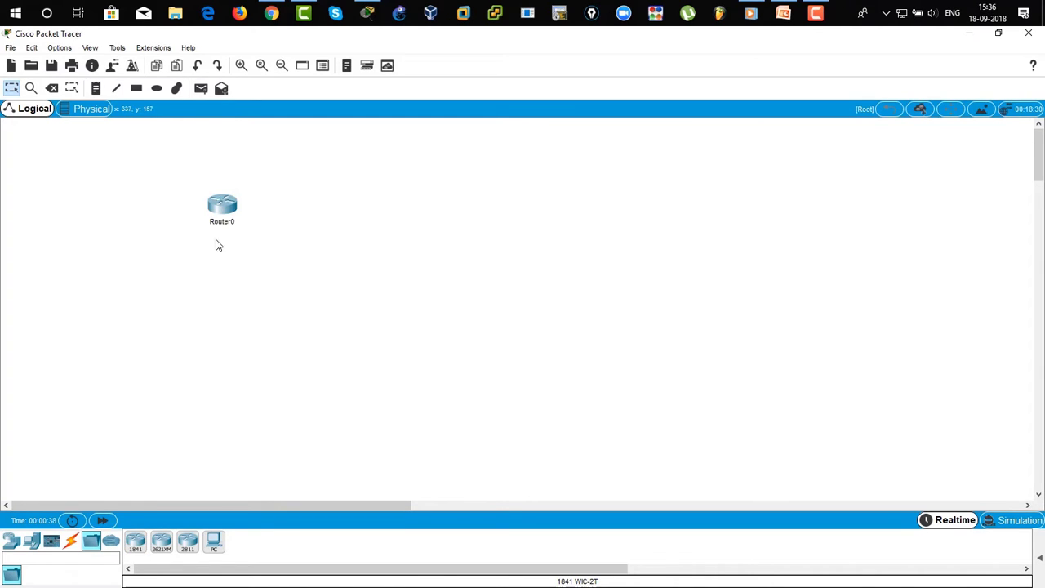
- Place two PCs, PC0 and PC1, side by side below the router
click(34, 551)
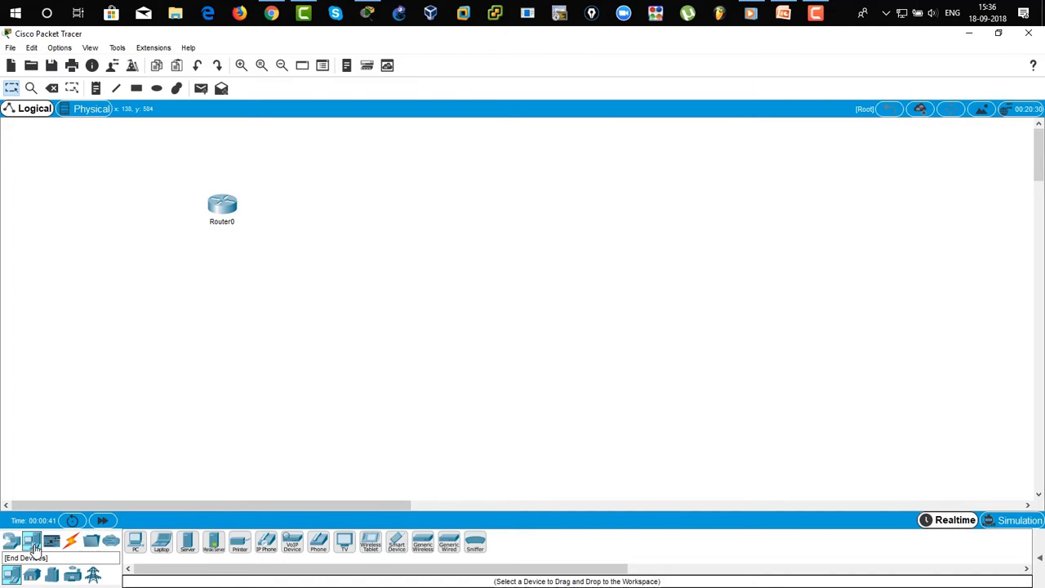
click(134, 543)
click(135, 547)
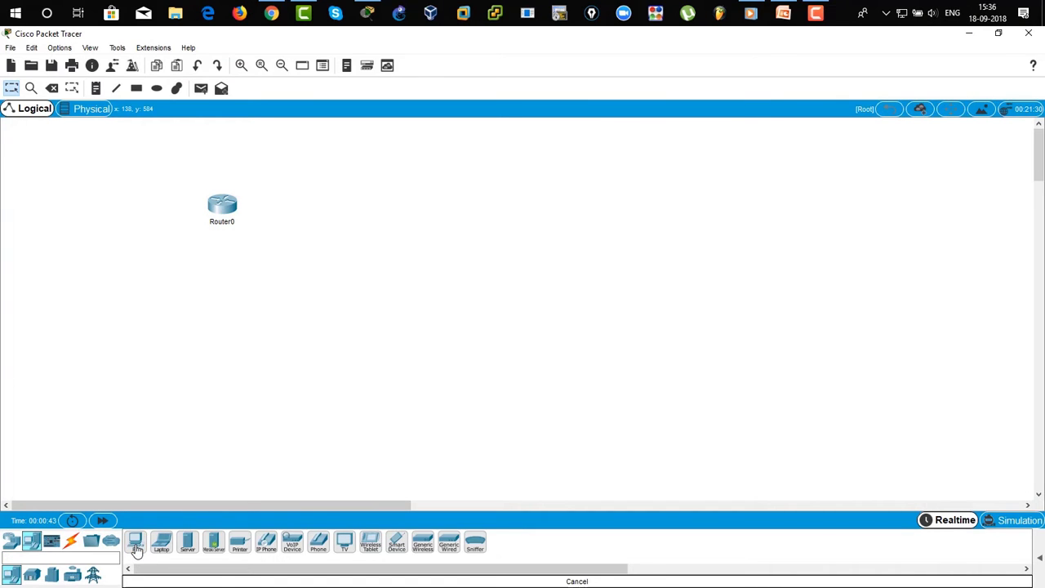
click(135, 545)
click(135, 384)
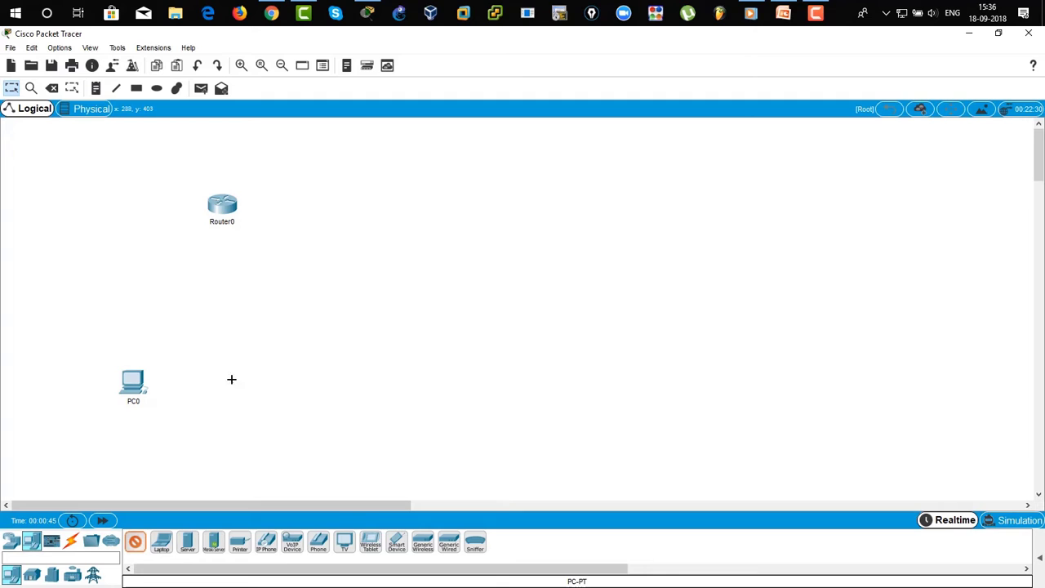
click(302, 385)
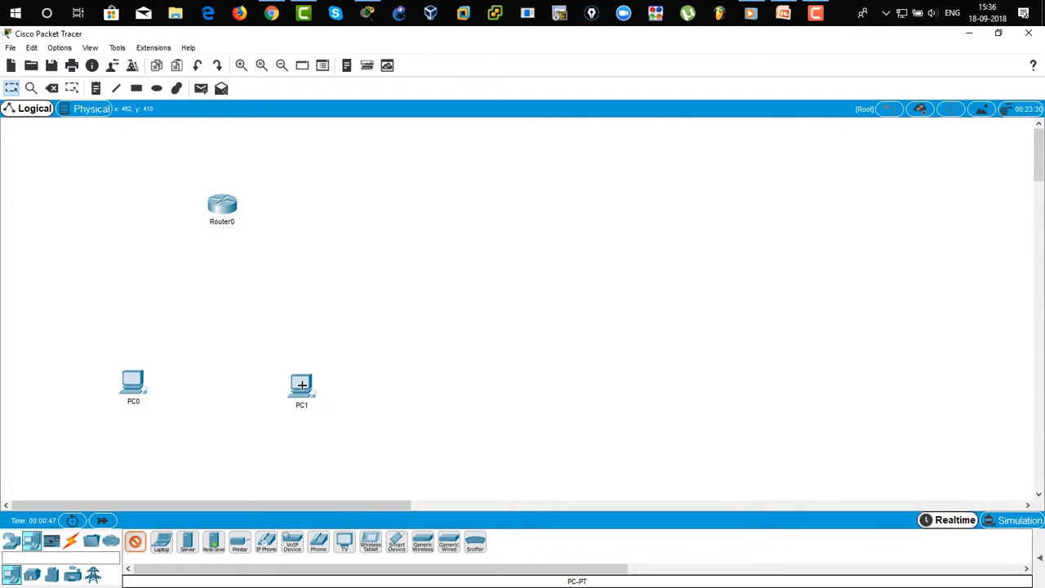
click(137, 547)
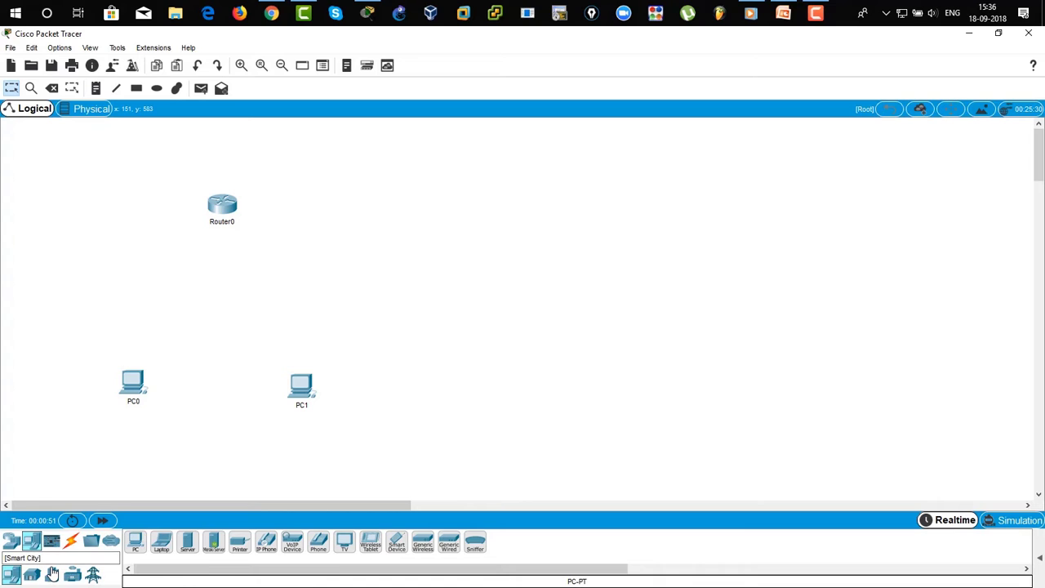
click(12, 540)
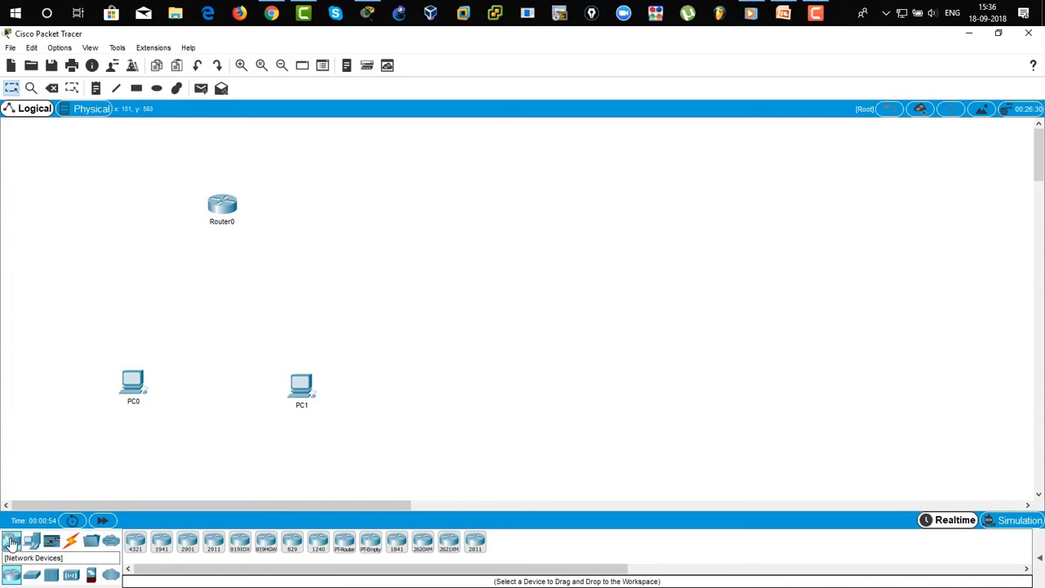
- Place 2960 switches Switch0 and Switch1 above PC0 and PC1
click(36, 578)
click(136, 545)
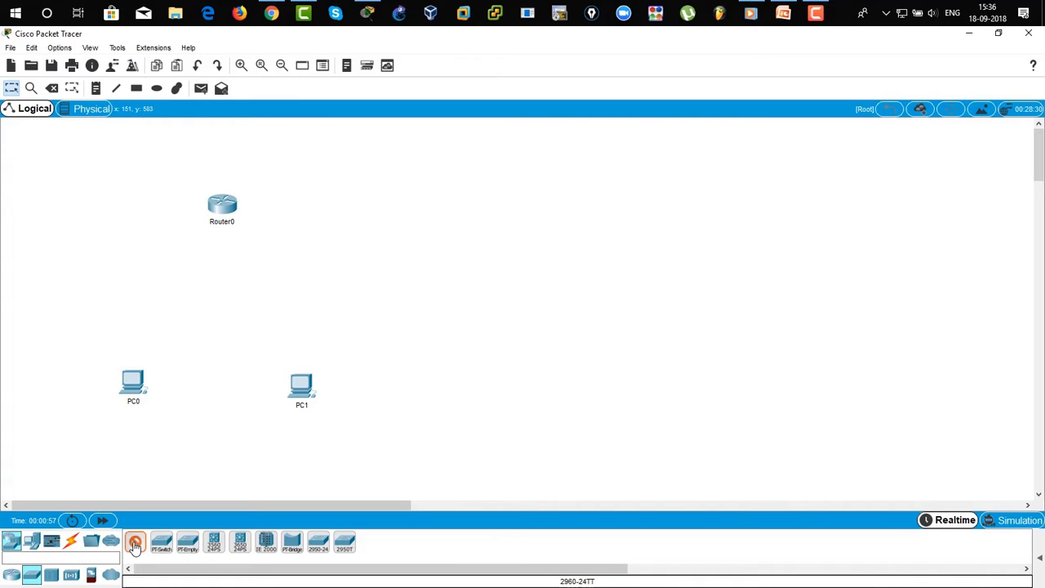
click(146, 289)
click(296, 293)
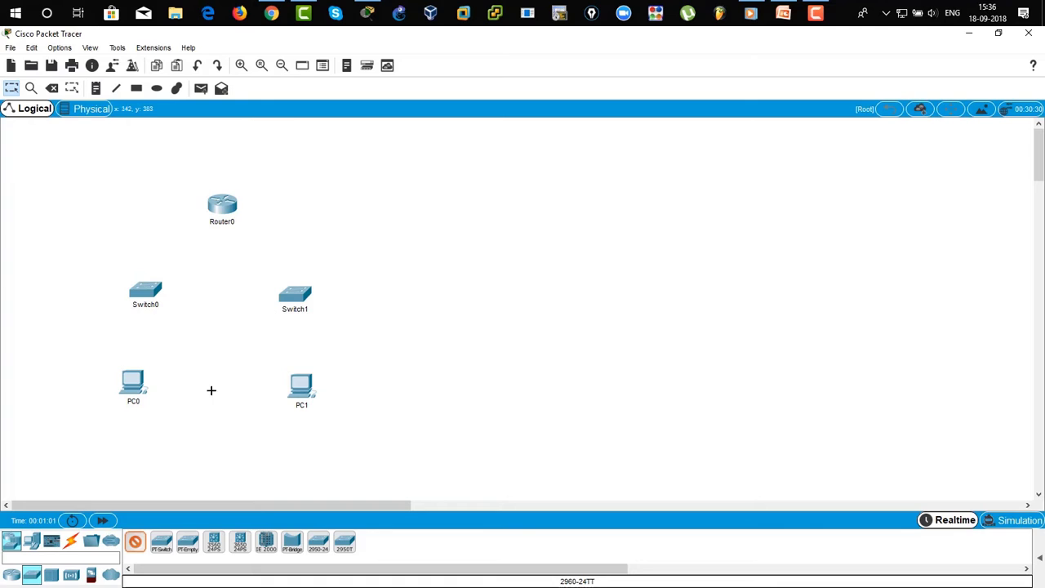
key(Escape)
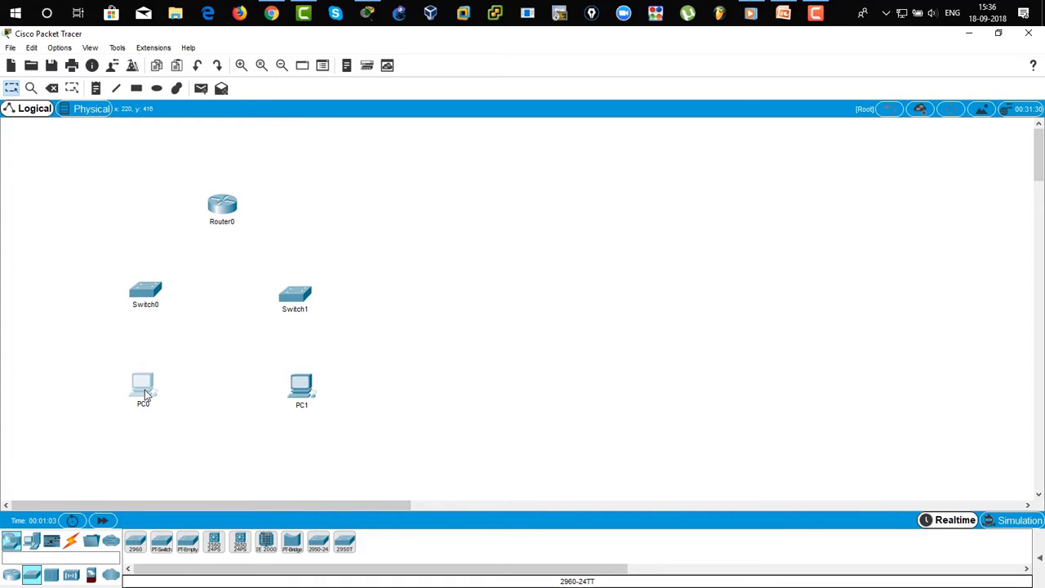
- Align Switch1 level with Switch0 and PC1 directly under Switch1
drag(292, 297, 294, 292)
drag(301, 392, 295, 394)
click(363, 353)
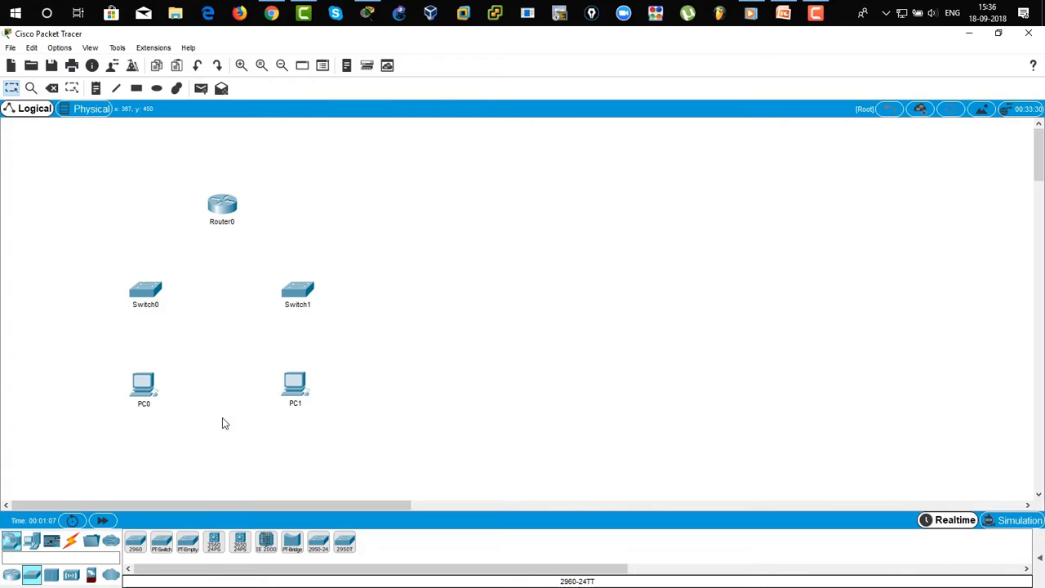
click(73, 543)
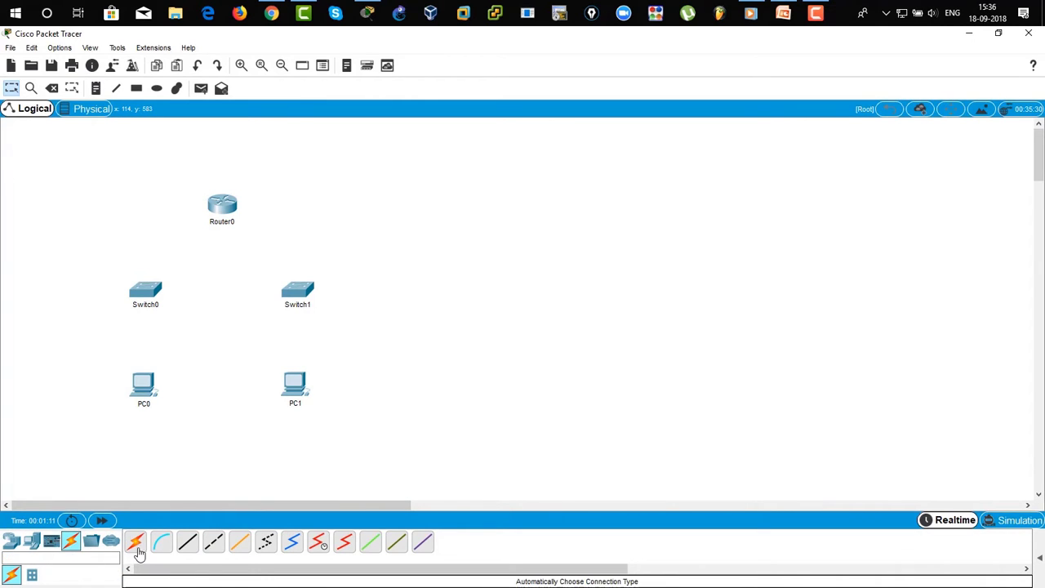
- Cable PC0 Fa0 to Switch0 Fa0/1 and Switch0 Fa0/2 to Router0 Fa0/0 with copper straight-through
click(191, 553)
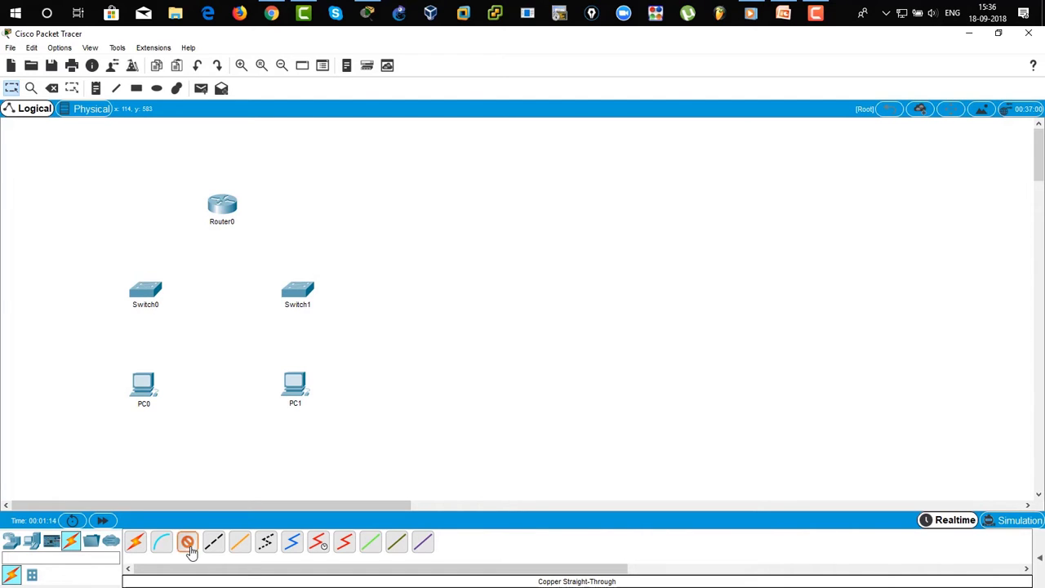
click(144, 383)
click(173, 432)
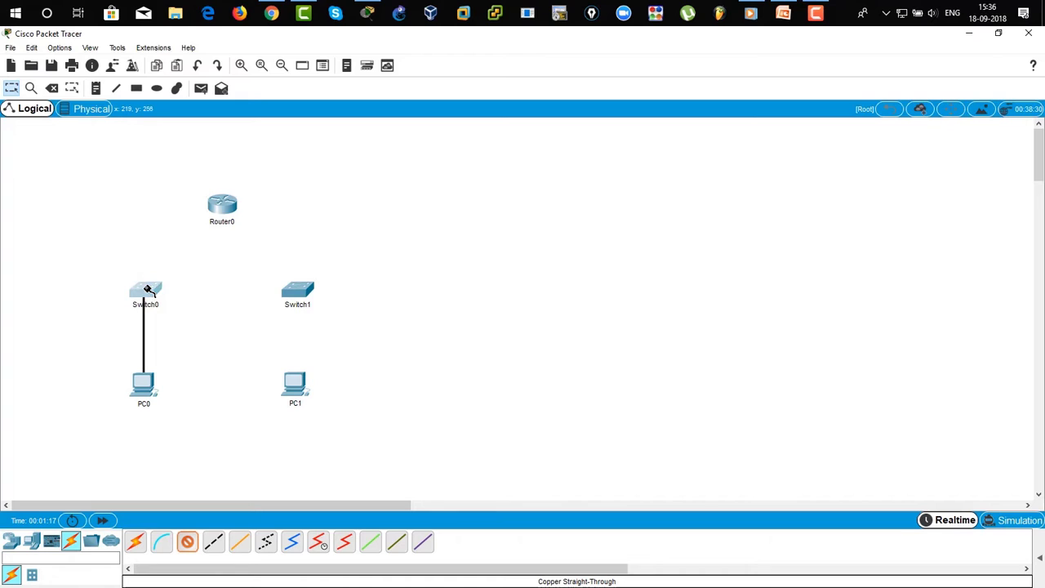
click(144, 292)
click(191, 24)
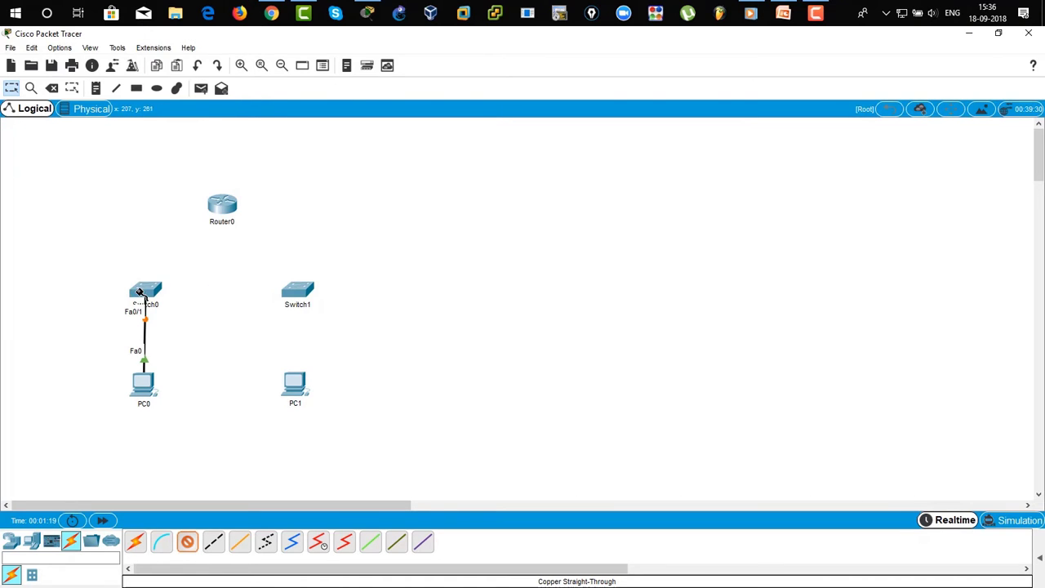
click(138, 292)
click(191, 23)
click(226, 216)
click(255, 240)
- Cable Router0 Fa0/1 to Switch1 Fa0/1 and Switch1 Fa0/2 to PC1 Fa0, then tidy the layout
click(234, 213)
click(260, 242)
click(297, 289)
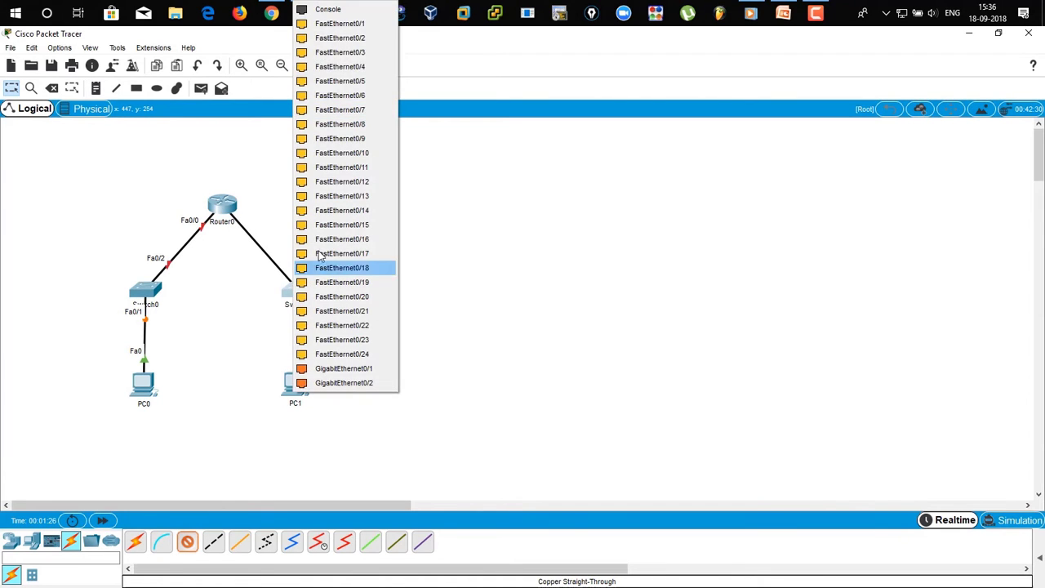
click(356, 23)
click(303, 289)
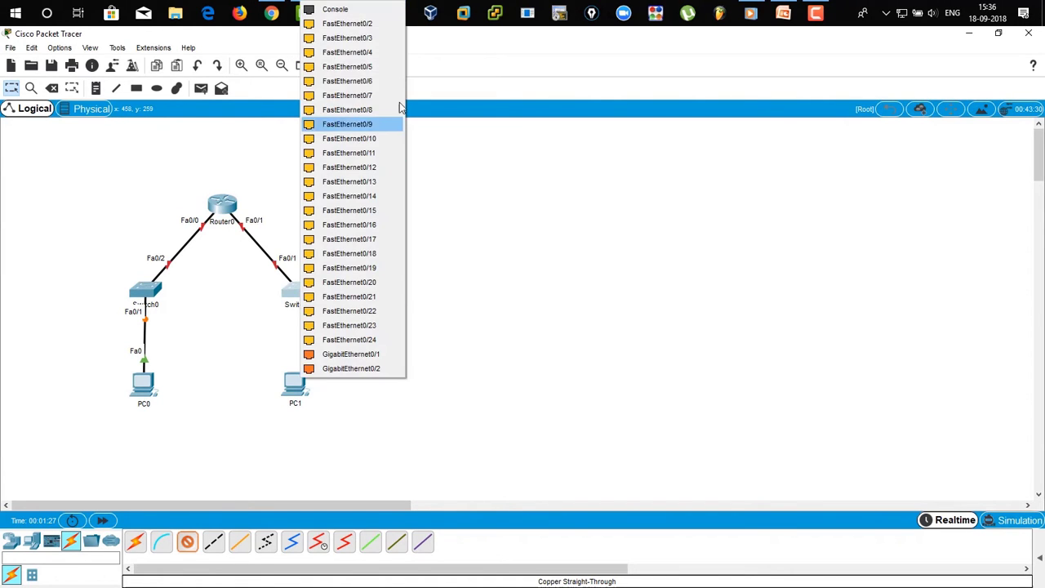
click(388, 24)
click(294, 379)
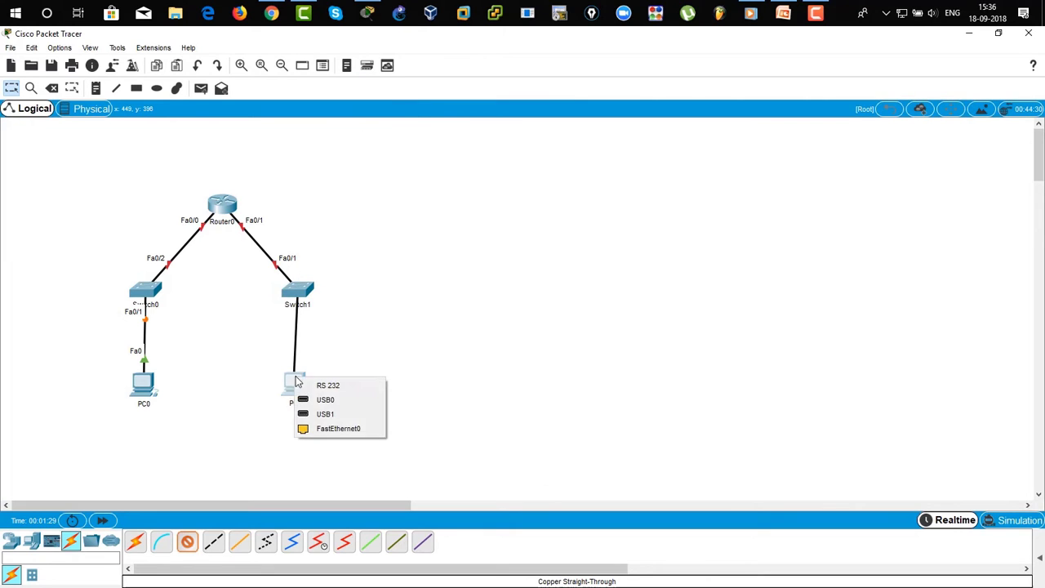
click(337, 428)
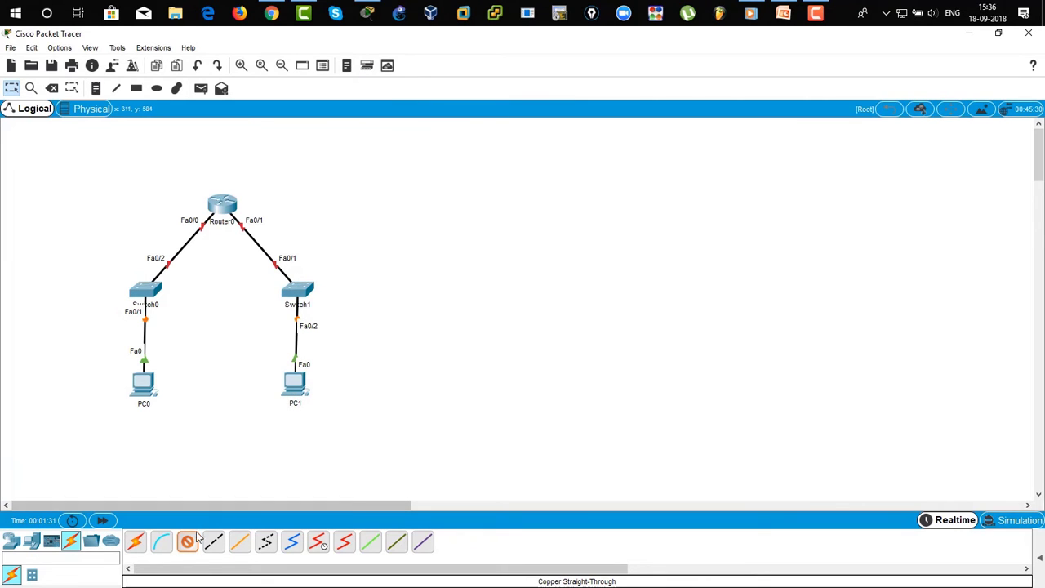
drag(295, 382, 299, 382)
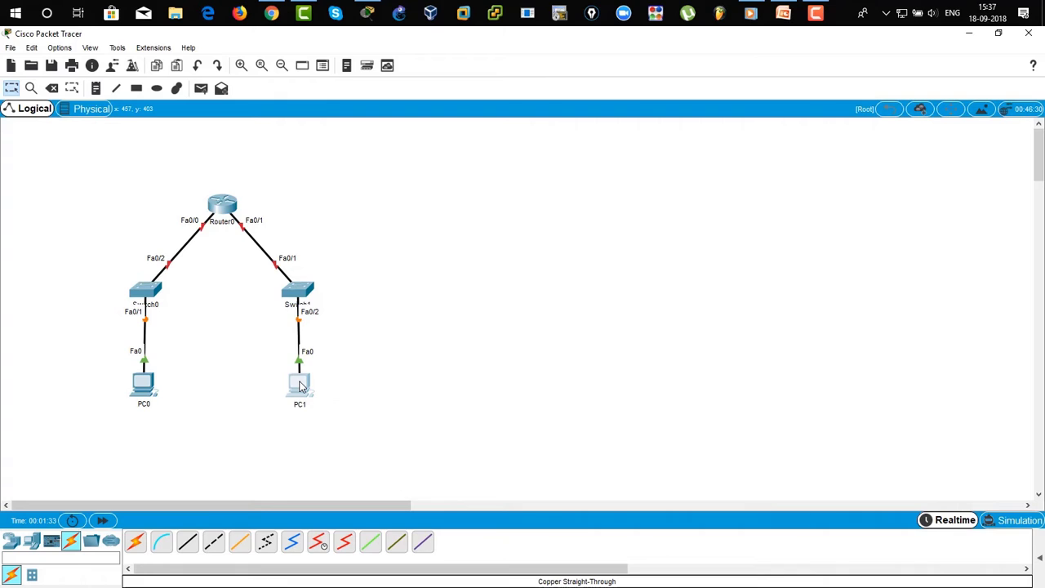
drag(233, 205, 233, 204)
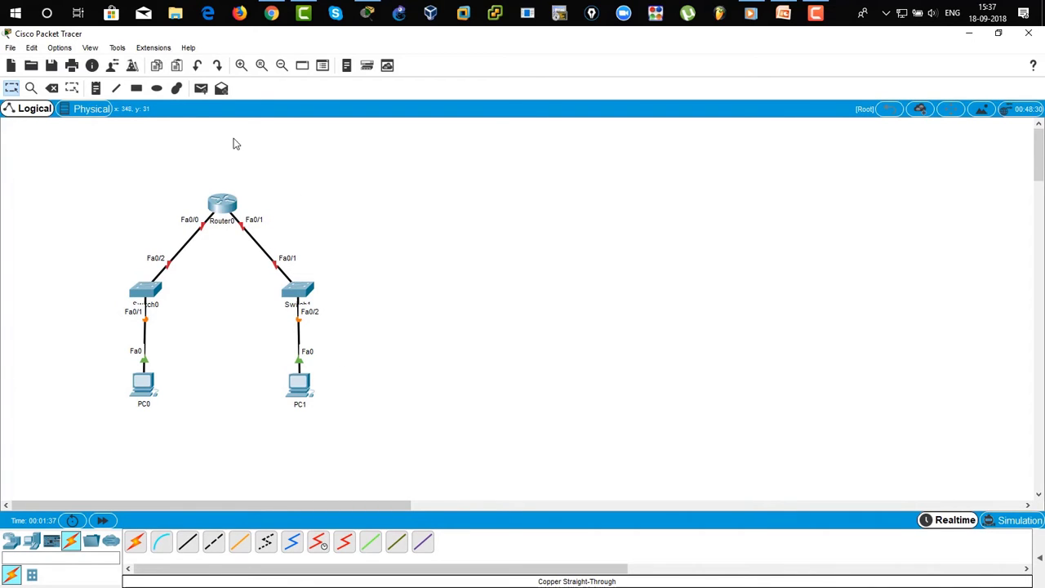
- Zoom in, move the whole topology up, and shift Router0 slightly left
click(241, 65)
click(241, 65)
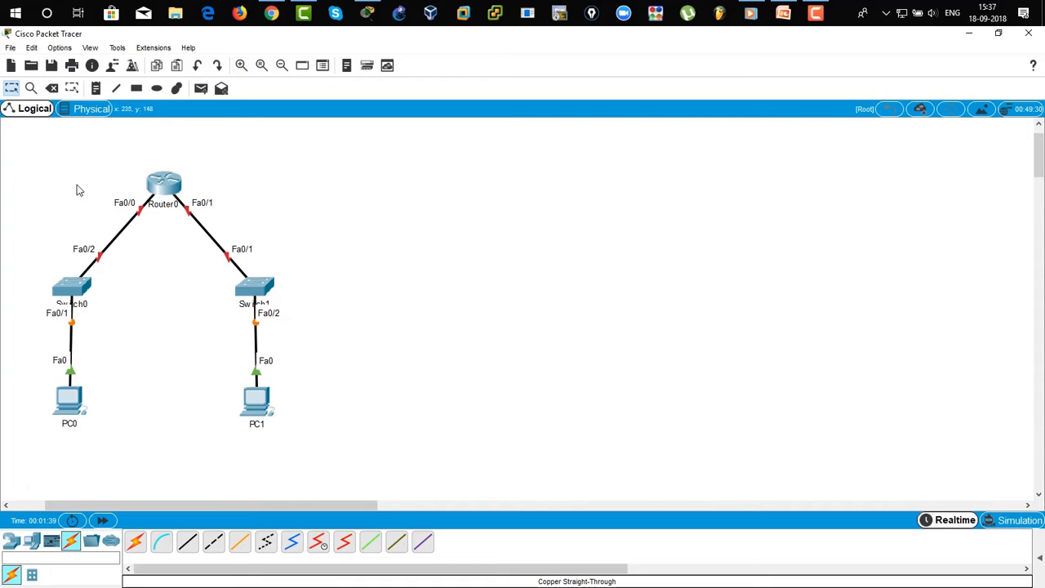
drag(91, 212, 270, 438)
drag(256, 397, 258, 369)
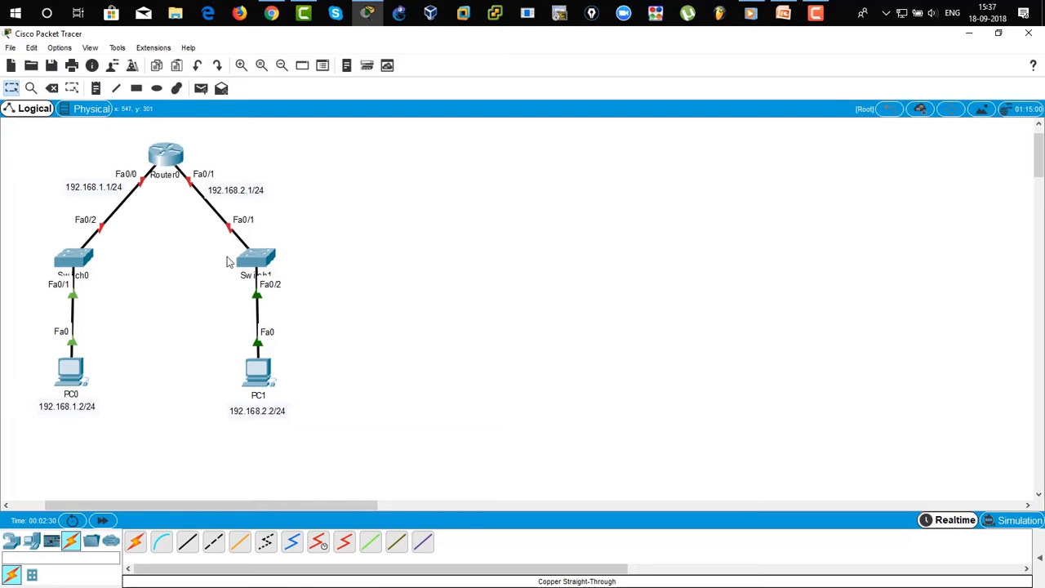
drag(161, 165, 155, 165)
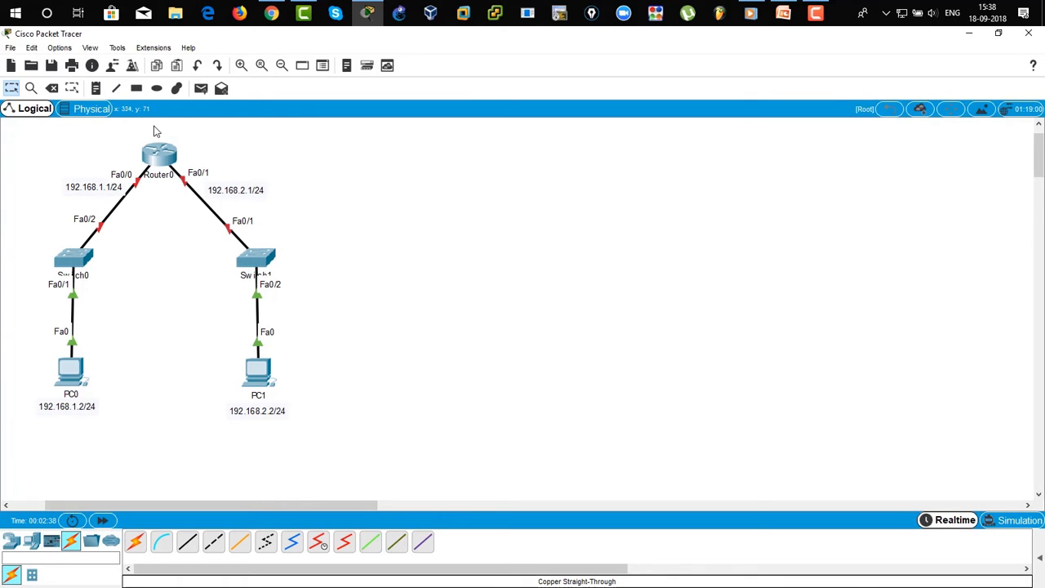
- Open Router0's CLI in a widened window and decline the initial configuration dialog
click(159, 155)
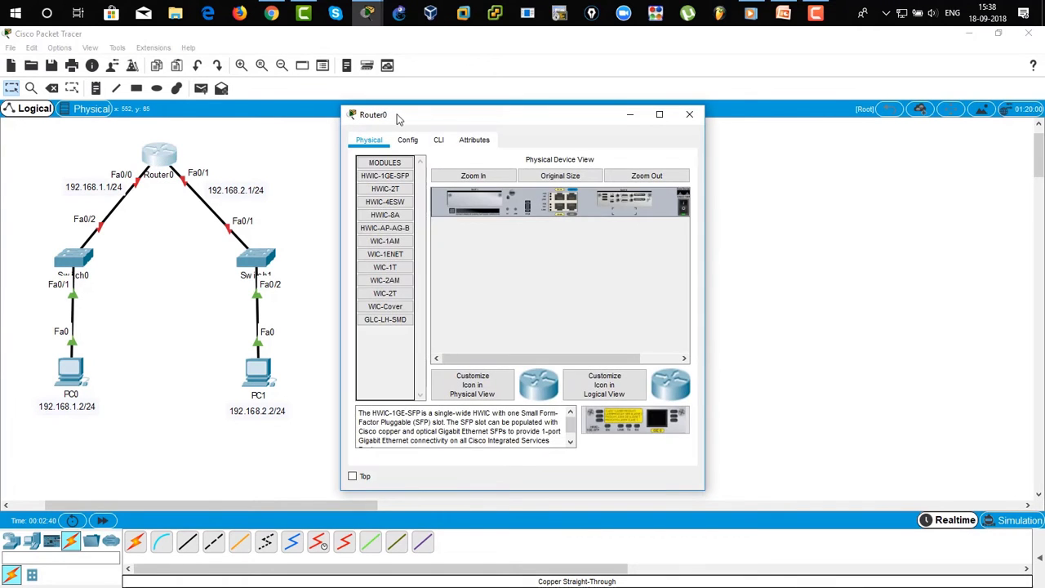
drag(405, 115, 395, 105)
drag(695, 210, 1021, 208)
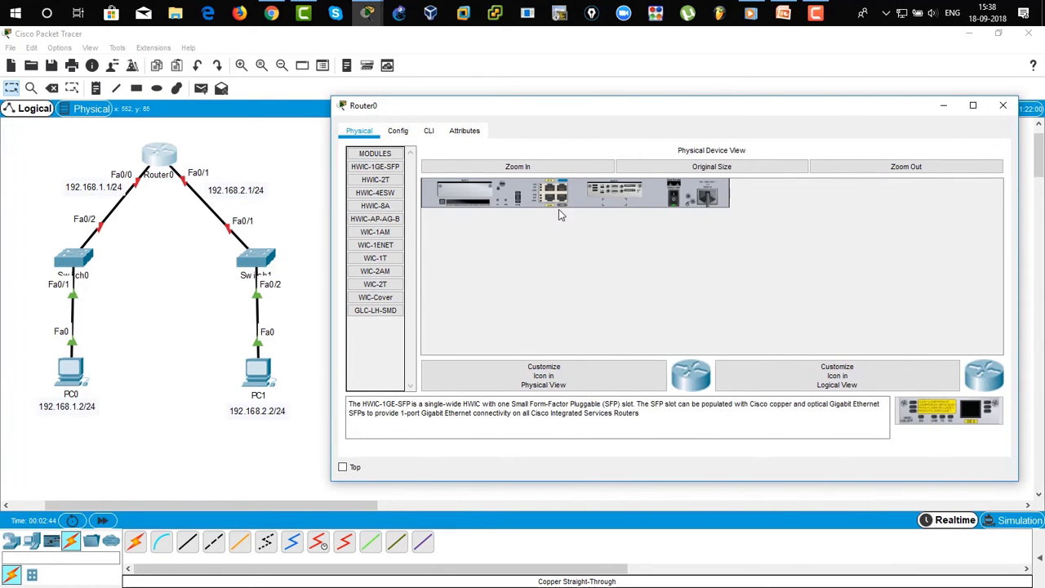
click(431, 133)
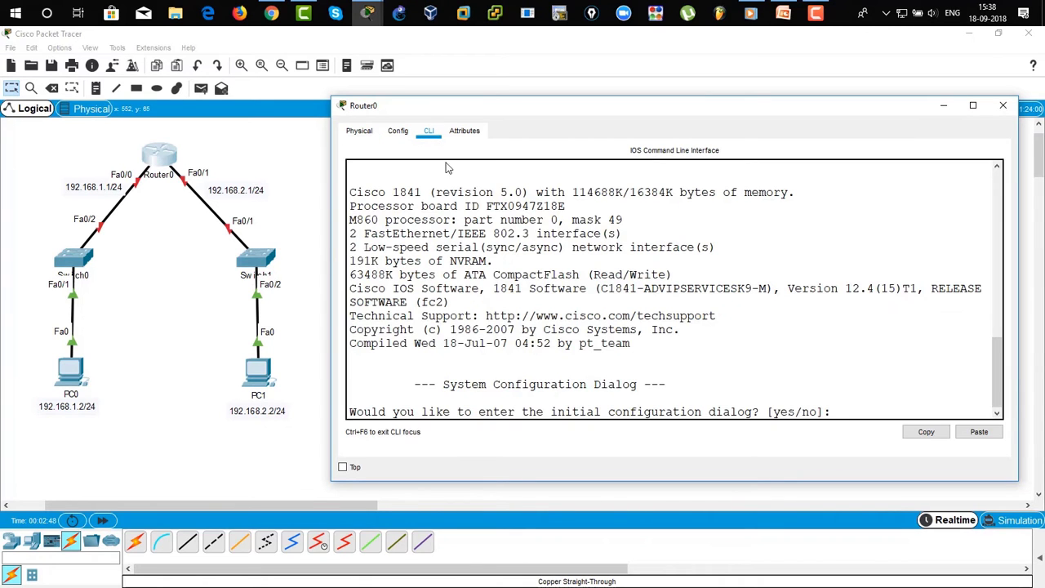
drag(351, 410, 833, 416)
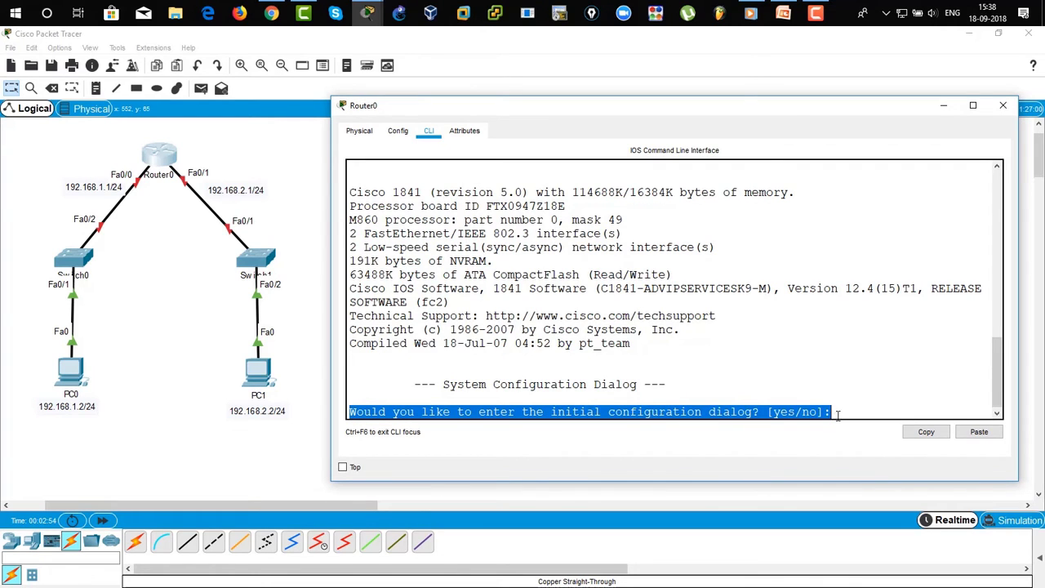
click(847, 412)
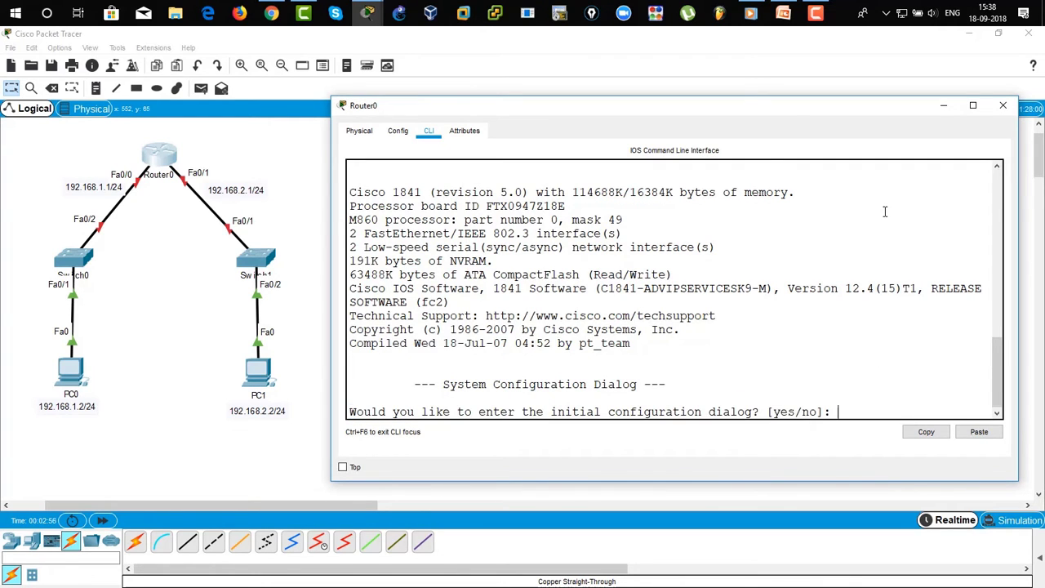
text(no)
key(Return)
key(Return)
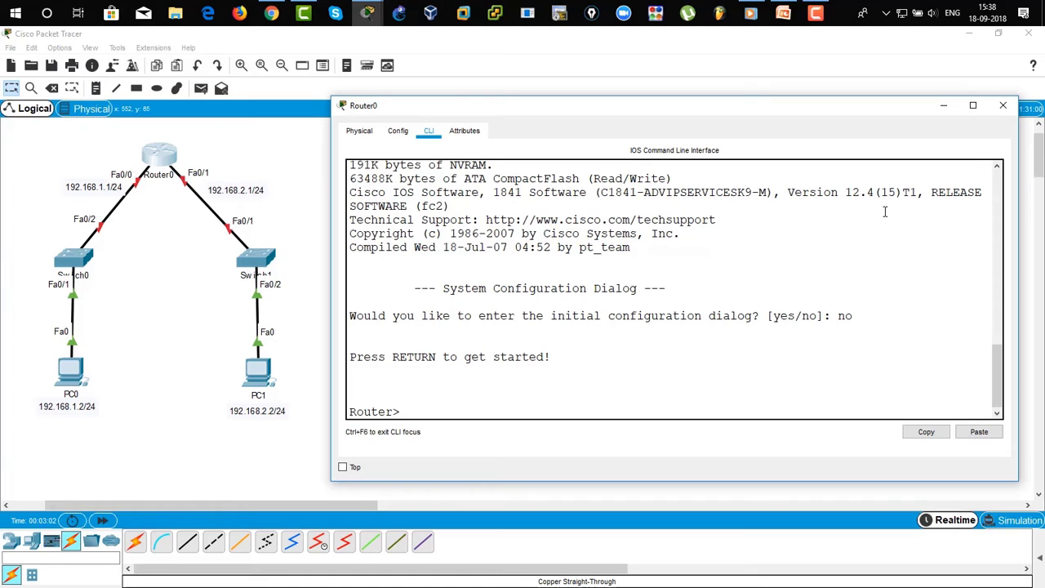
- Enter privileged mode with enable, adding '!user exec mode' and '!privilege mode' comments
text(!user exec mode)
key(Return)
text(enable)
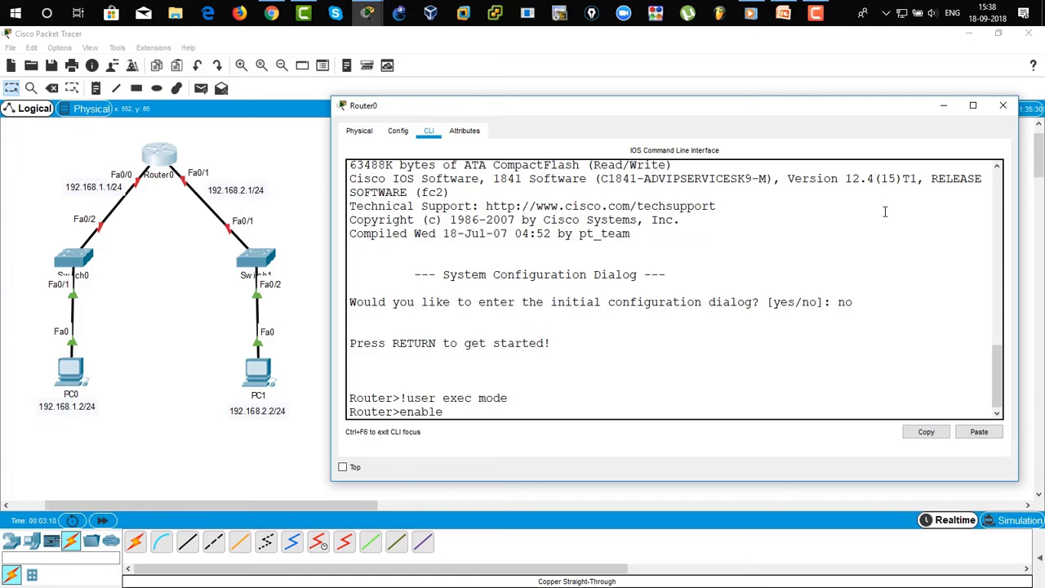
key(Return)
text(!privilege mo)
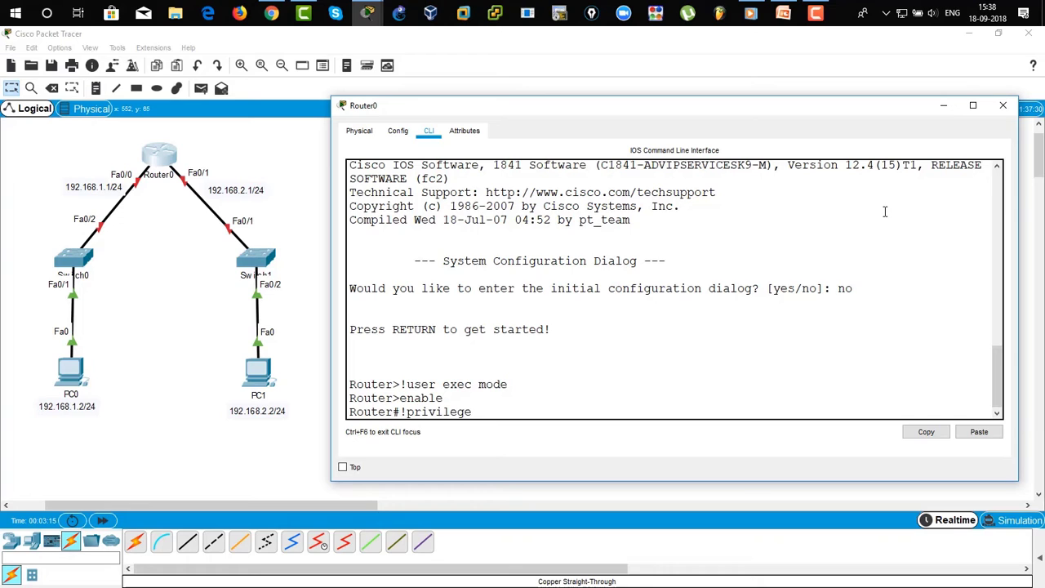
key(BackSpace)
key(BackSpace)
text(mode)
key(Return)
- Enter configure terminal and add a '!Global Configuration mode' comment
text(configure terminal)
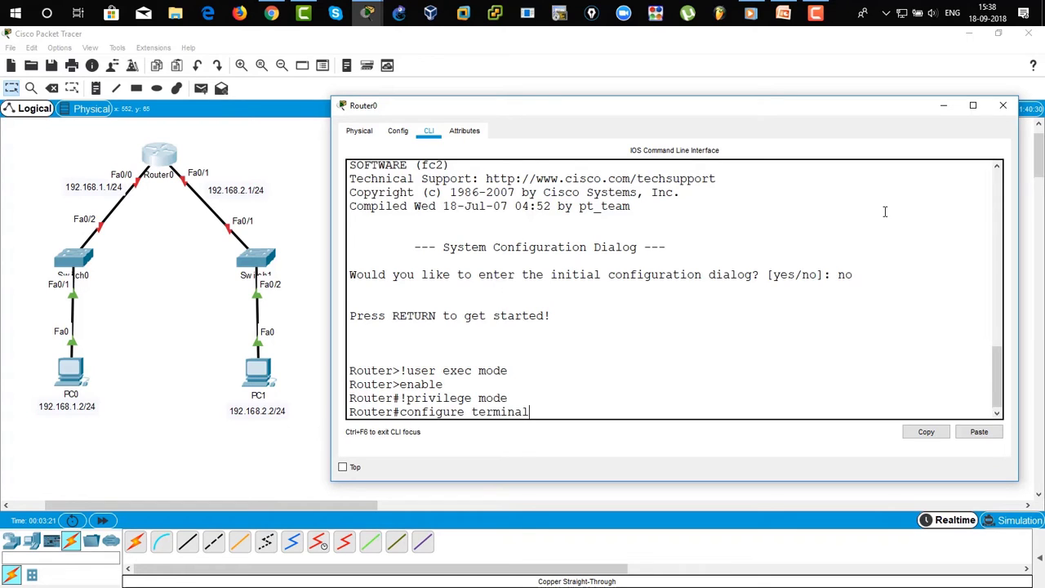
key(Return)
text(!Global Configuration mode)
key(Return)
text(do show ip inter)
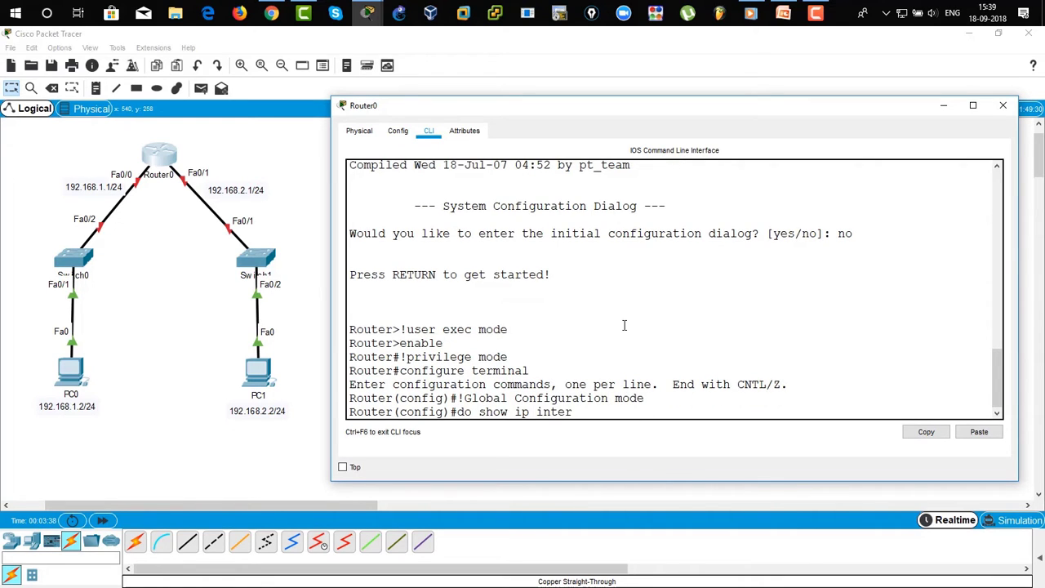
text(face bie)
- Assign FastEthernet0/0 192.168.1.1 255.255.255.0 and enable it with no shutdown
key(Return)
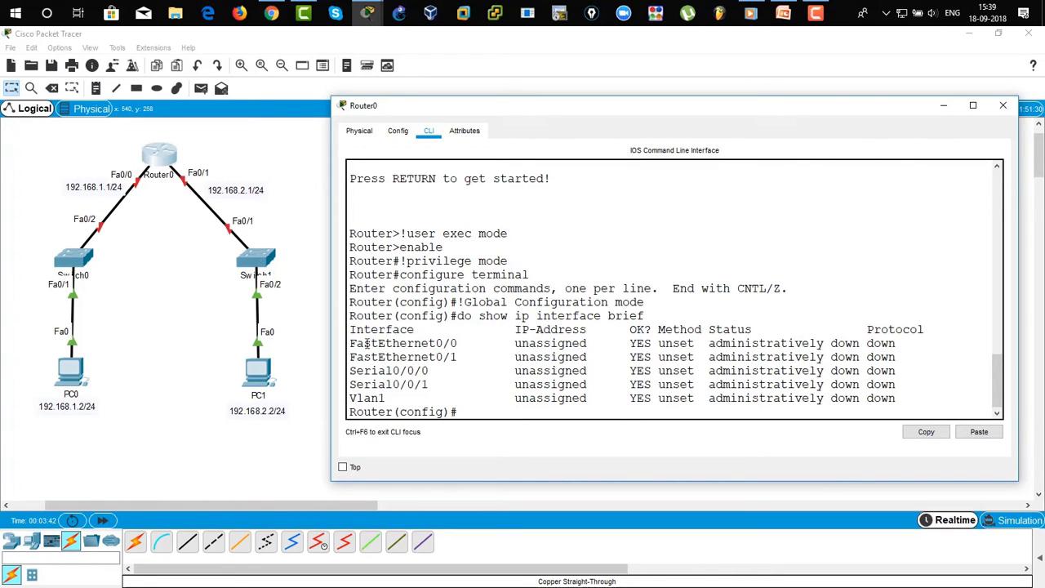
drag(352, 342, 594, 343)
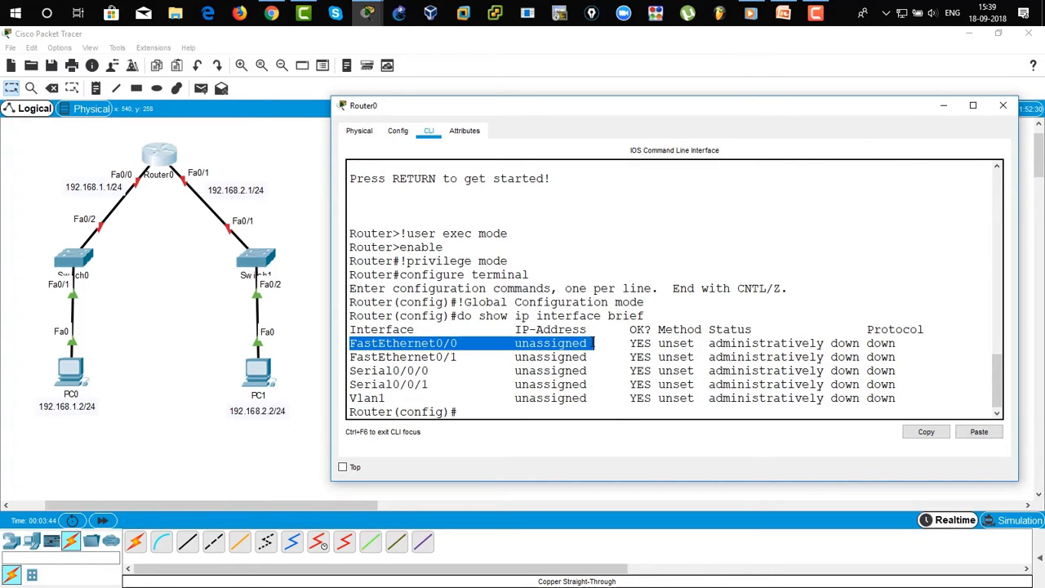
click(495, 255)
text(interface fa0/0)
key(Return)
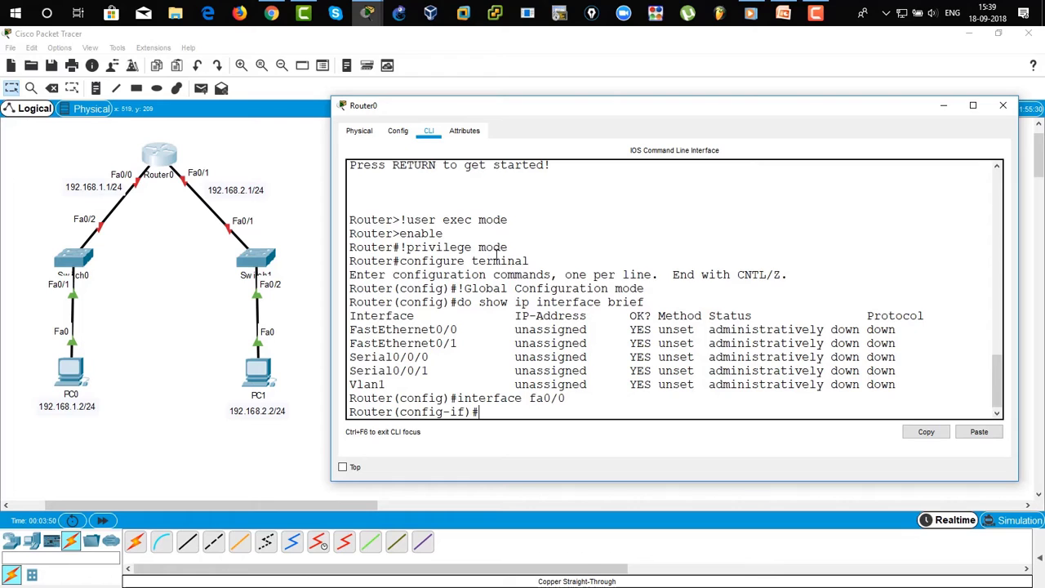
text(ip addre)
key(Tab)
text(192.168.1.1 255.255.255.0)
key(Return)
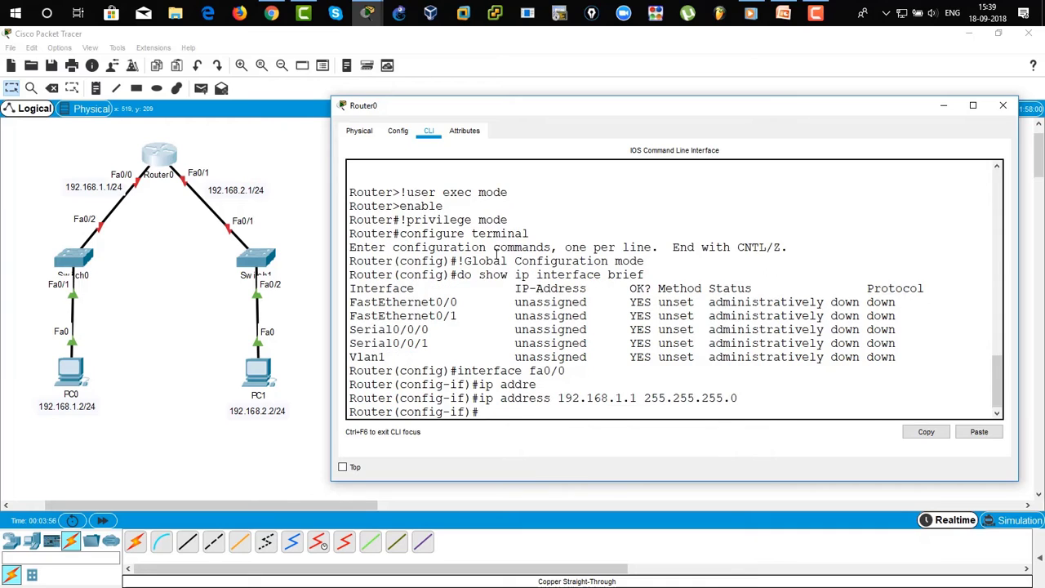
text(no shotdown)
key(Return)
key(Return)
key(Return)
- Verify with show ip int brief that Fa0/0 is up while Fa0/1 stays unassigned
text(do show ip int br)
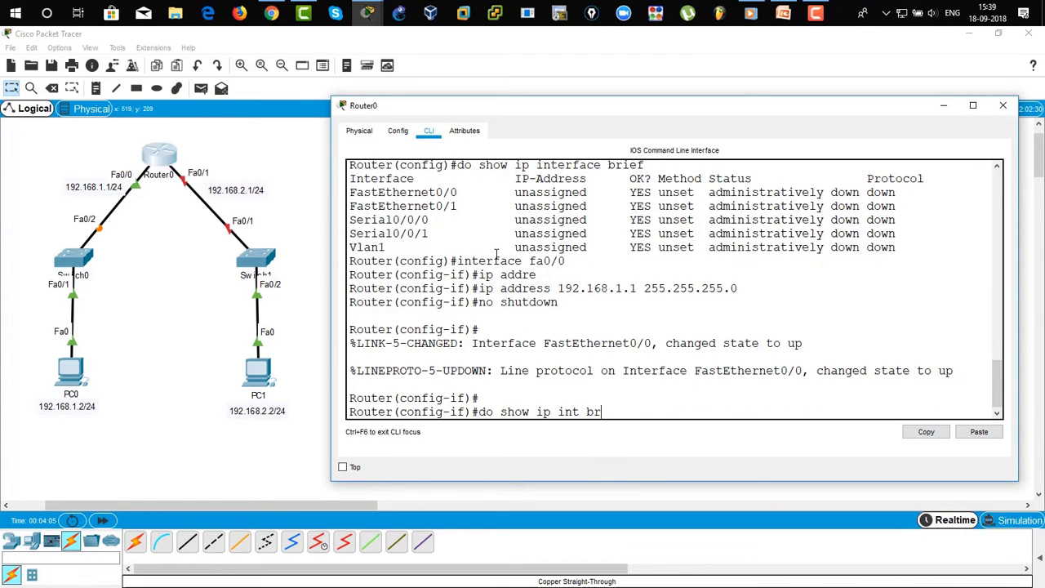
key(Return)
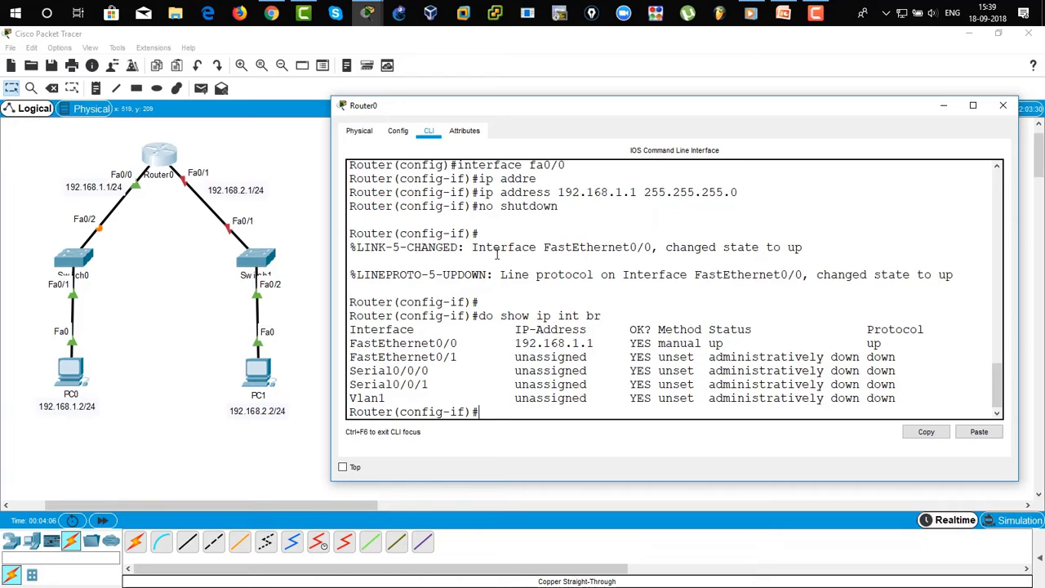
drag(511, 341, 886, 343)
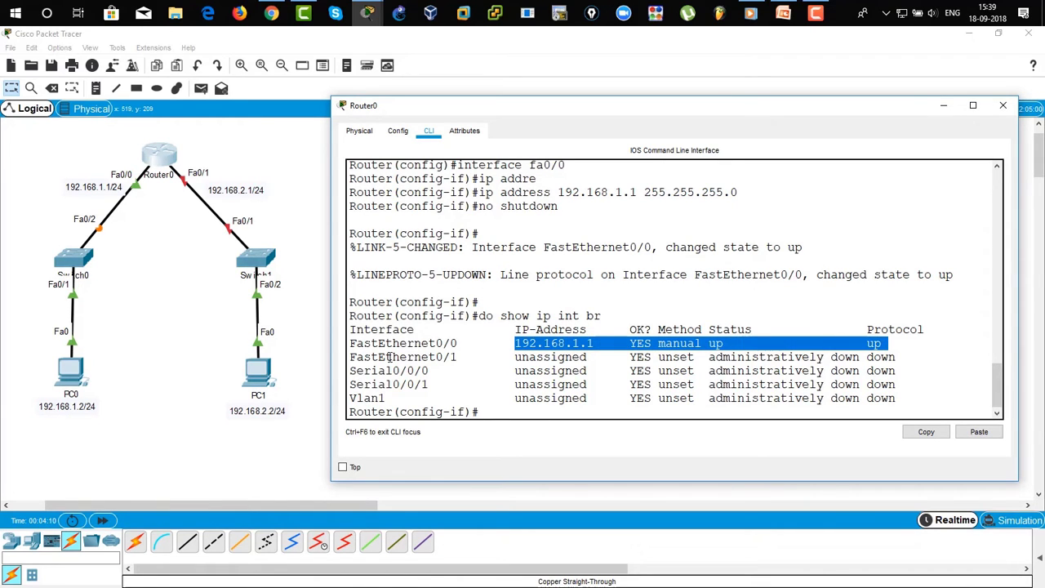
drag(354, 357, 623, 357)
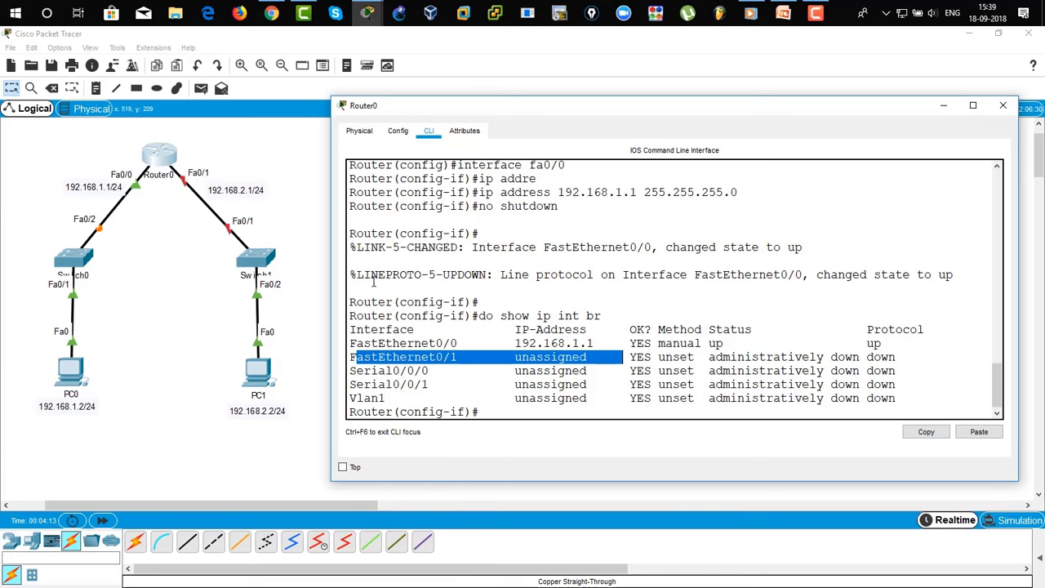
click(560, 306)
- Exit interface mode and start configuring interface FastEthernet0/1
text(ex)
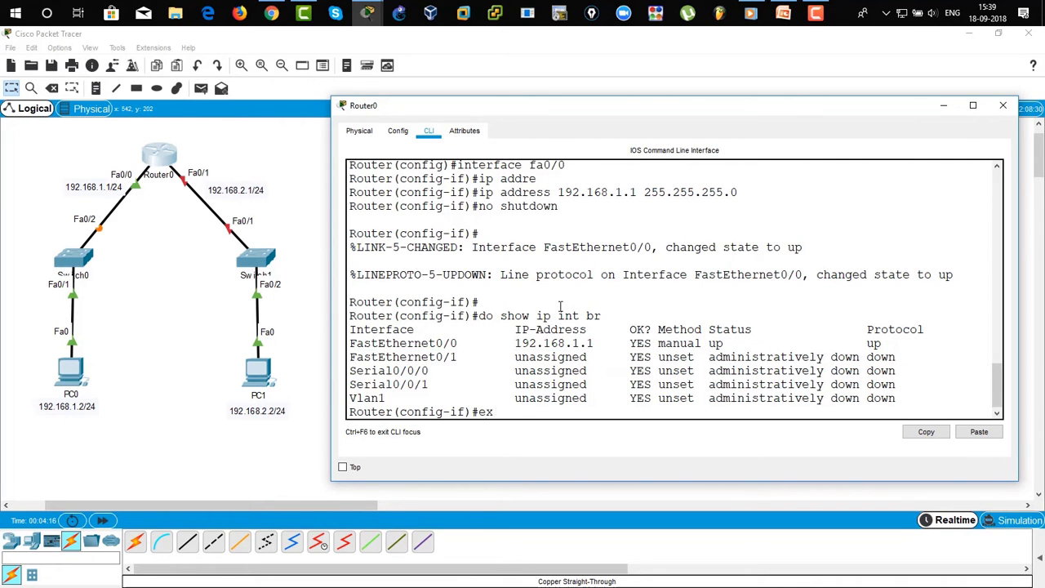
text(ixt)
key(Return)
text(exit)
key(Return)
text(interface fa0/1)
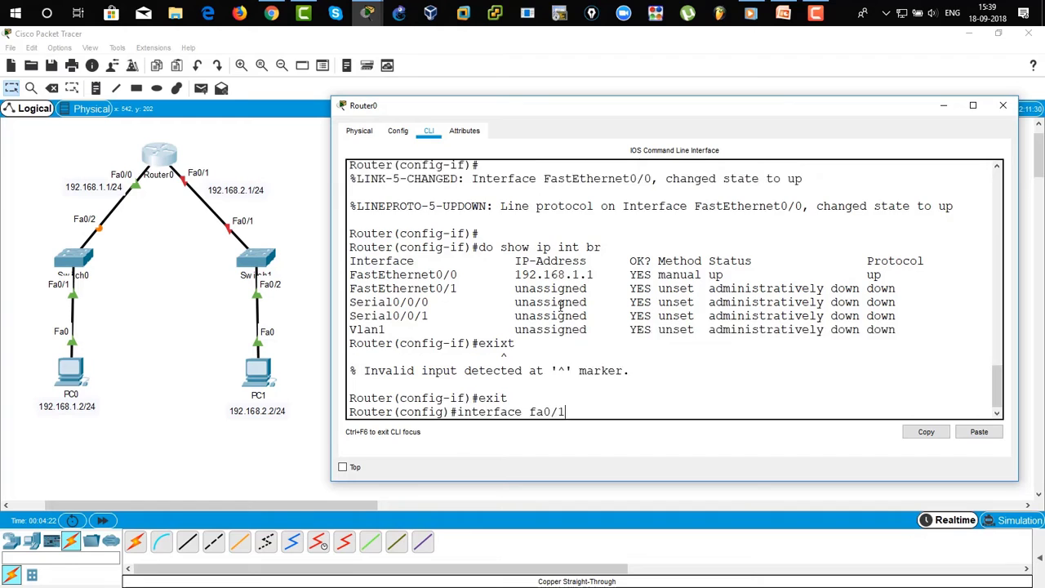
key(Return)
- Assign Fa0/1 192.168.2.1 255.255.255.0 and enable it with no shutdown
text(ip add)
key(Tab)
text(19)
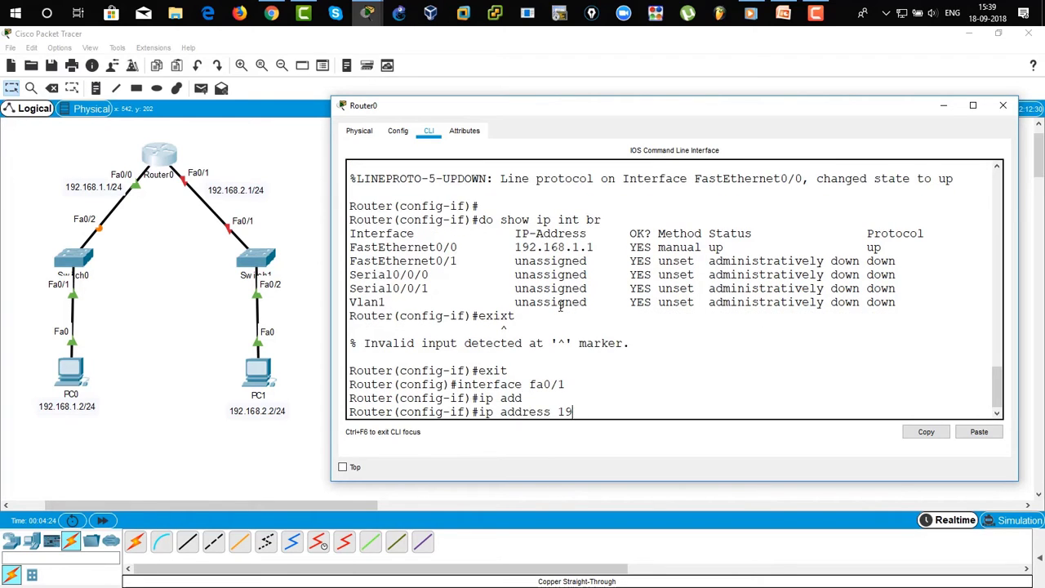
text(2.168.2.1 255.255.255.0)
key(Return)
text(no sh)
key(Tab)
text(u)
key(Return)
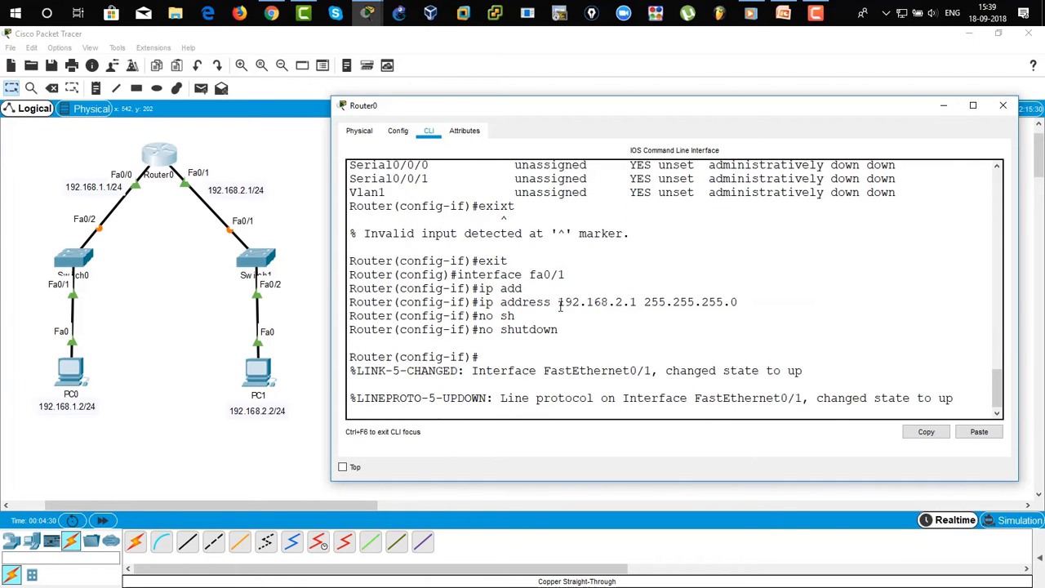
- Confirm with do sh ip int br that Fa0/1 is up with 192.168.2.1
text(do sh ip)
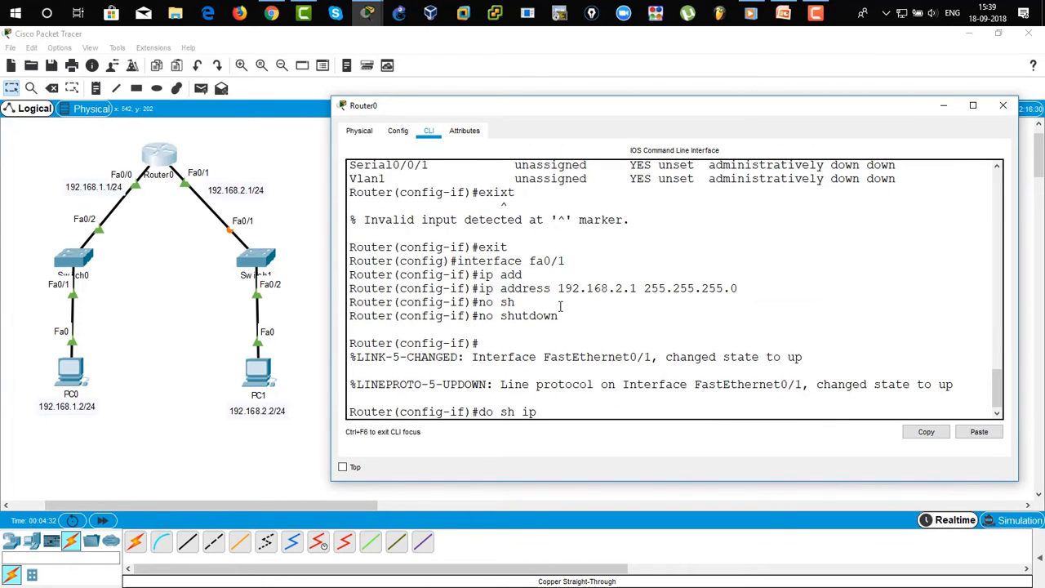
text( int br)
key(Return)
drag(516, 356, 744, 357)
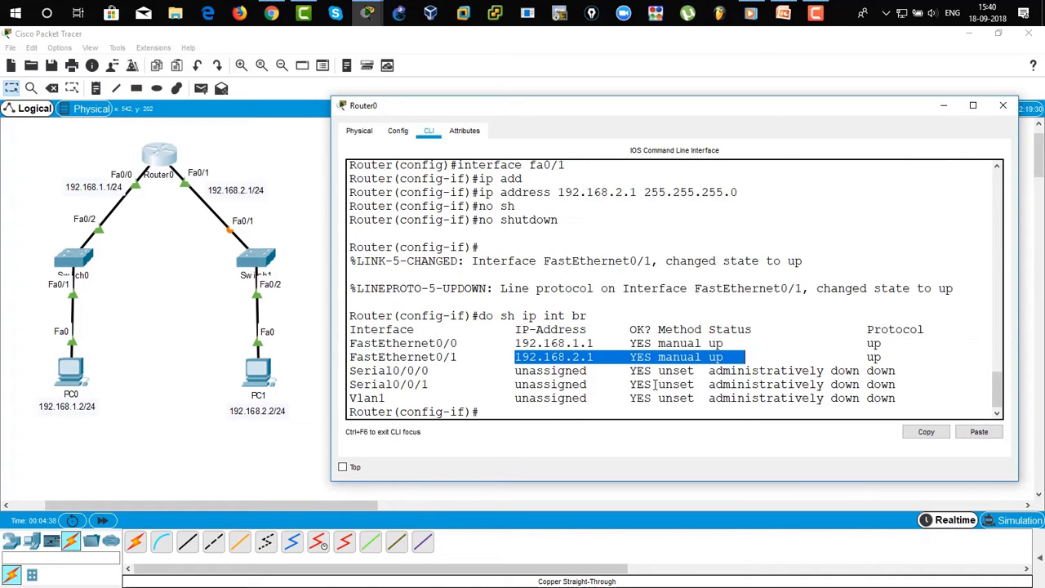
click(583, 314)
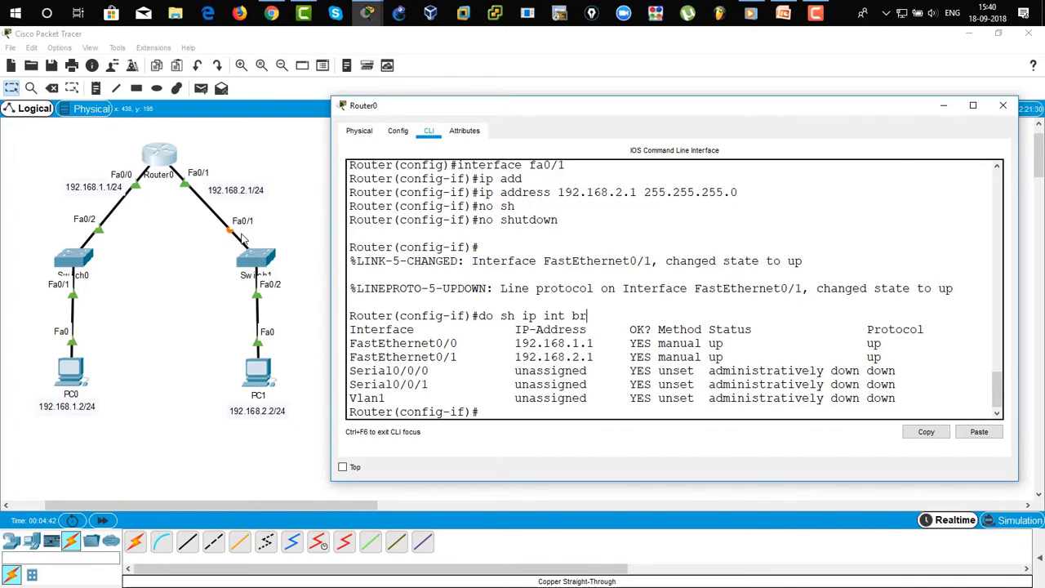
click(466, 342)
drag(590, 119, 589, 88)
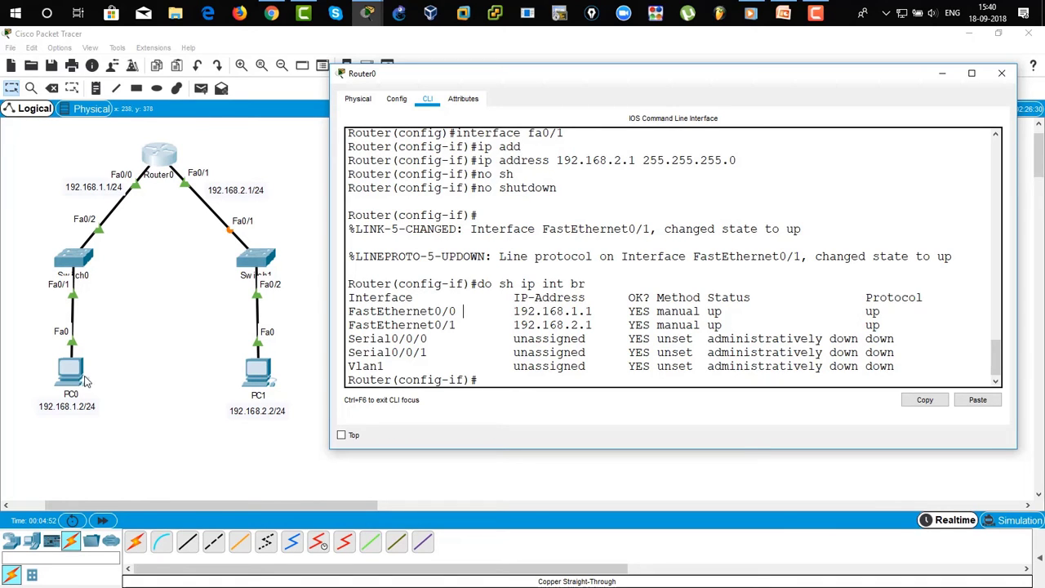
- Open PC0's Desktop IP Configuration panel
click(128, 367)
click(70, 371)
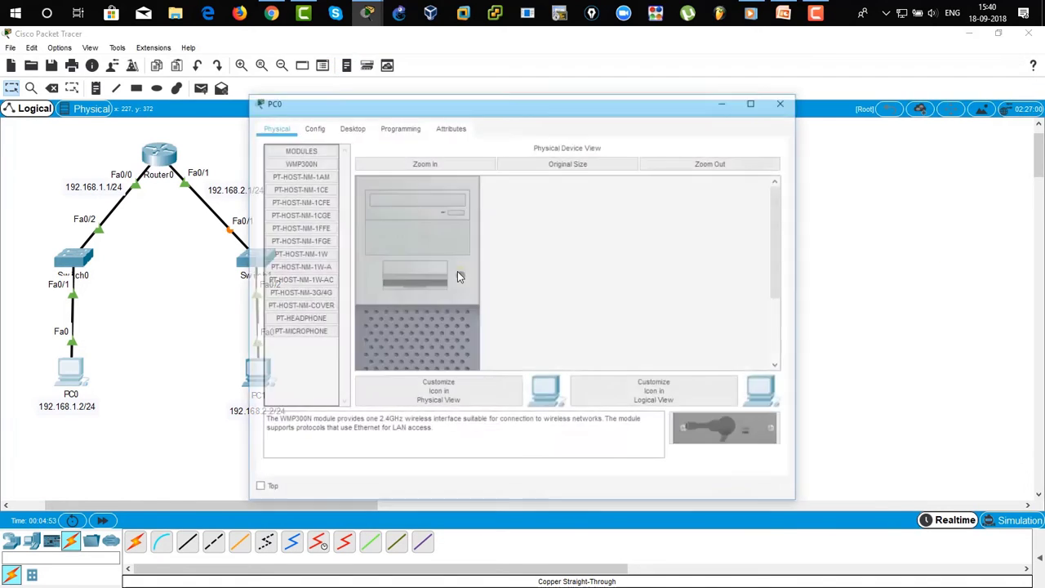
drag(494, 111, 603, 93)
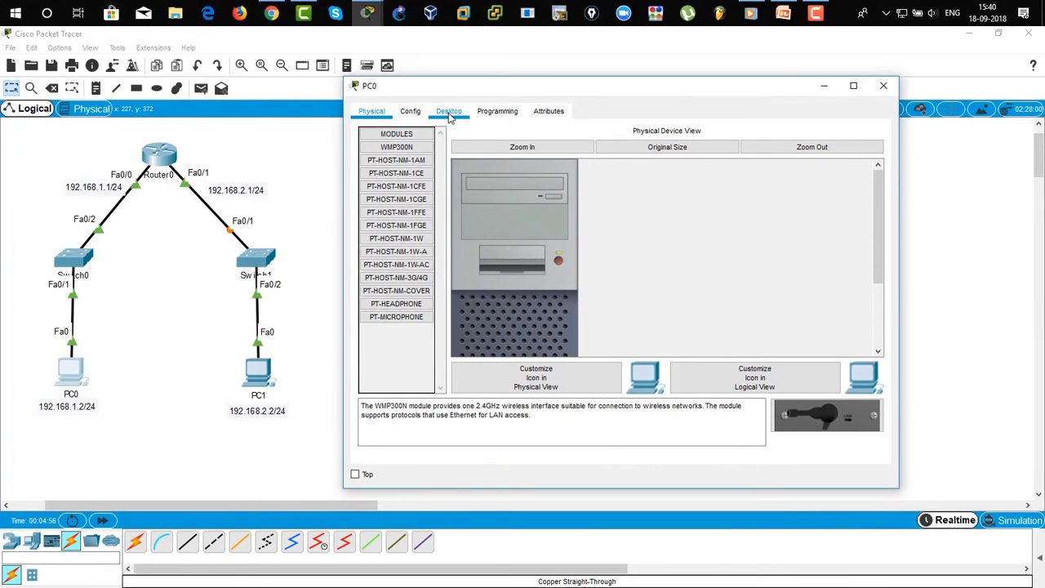
click(448, 112)
click(426, 167)
- Enter IP 192.168.1.2, mask 255.255.255.0 and gateway 192.168.1.1 for PC0
click(566, 204)
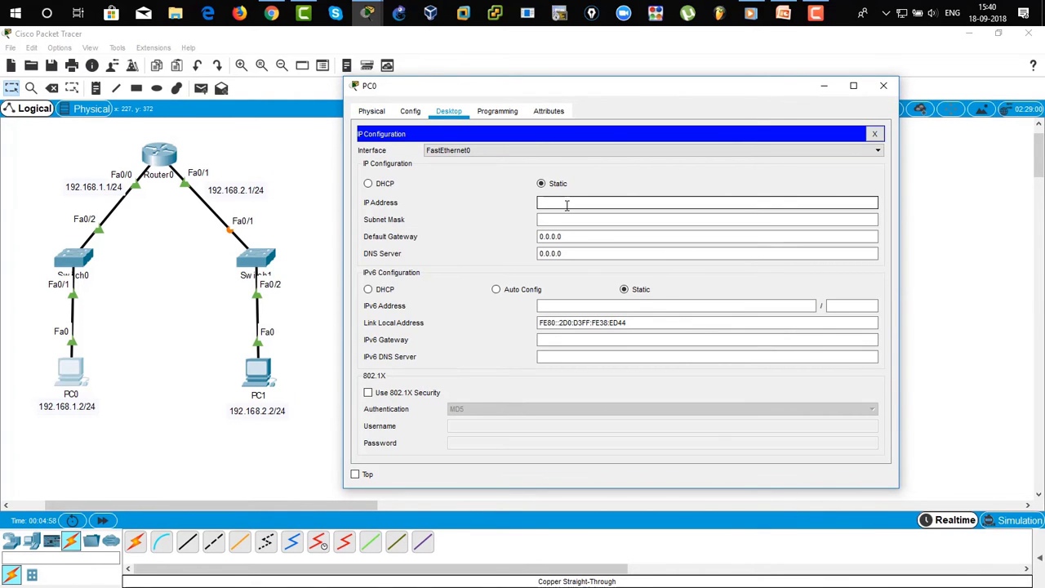
text(192.168.1.2)
key(Tab)
key(Tab)
text(192)
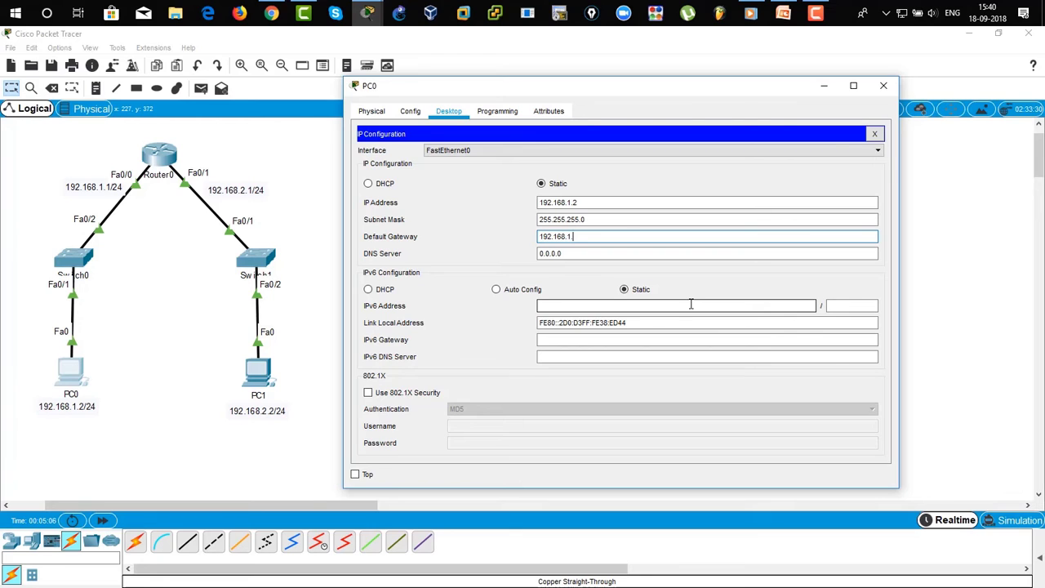
text(.168.1.2)
key(BackSpace)
text(1)
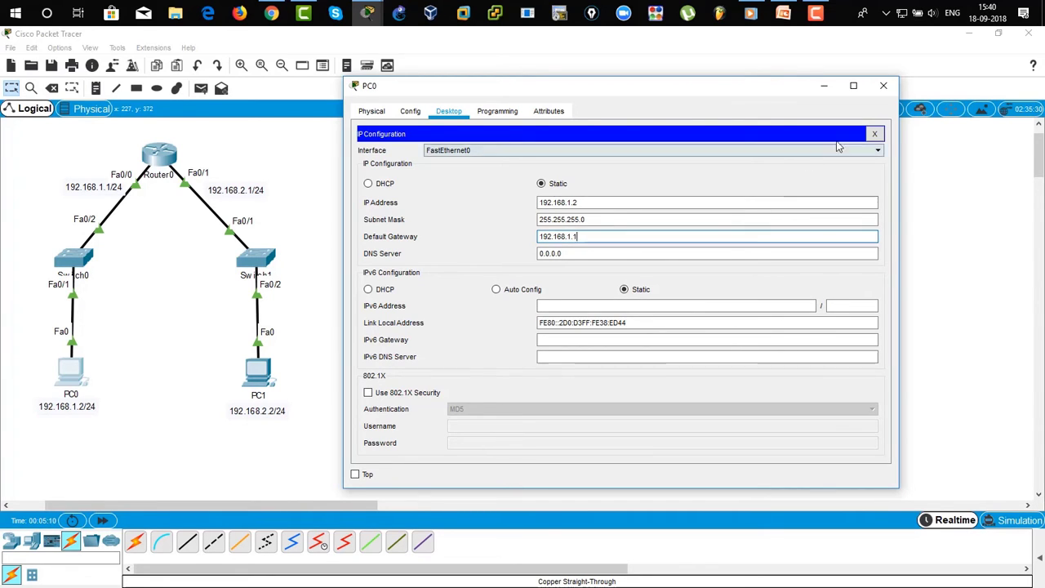
drag(590, 236, 535, 236)
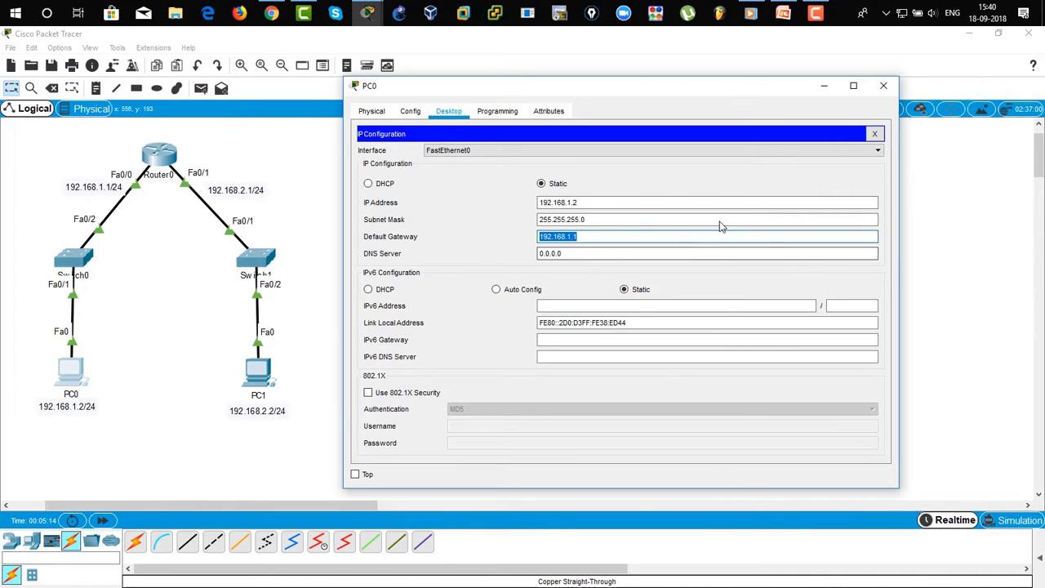
click(875, 134)
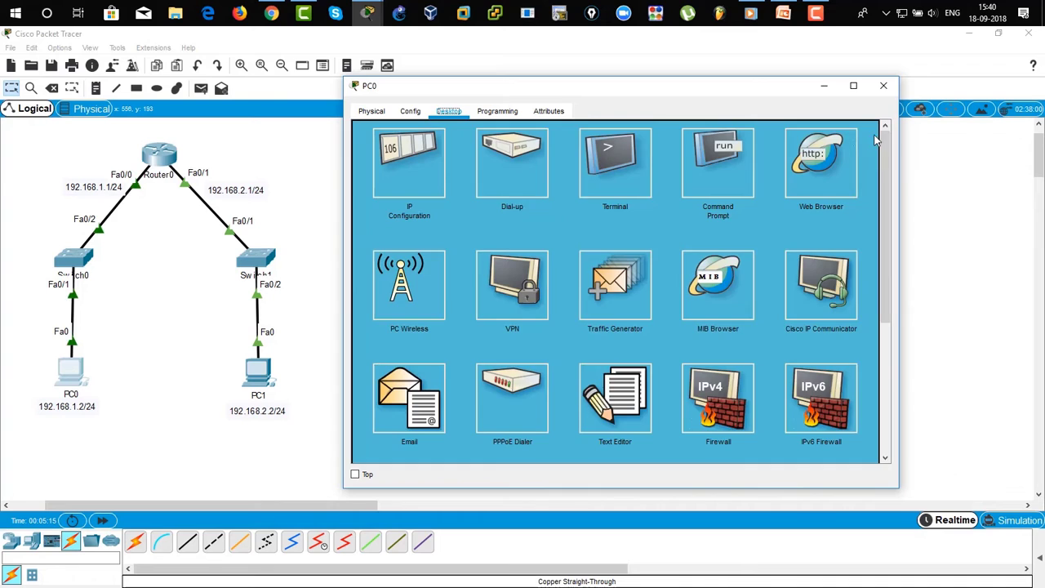
- Run ipconfig on PC0's Command Prompt and check its IP address
click(719, 176)
text(ipconfig)
key(Return)
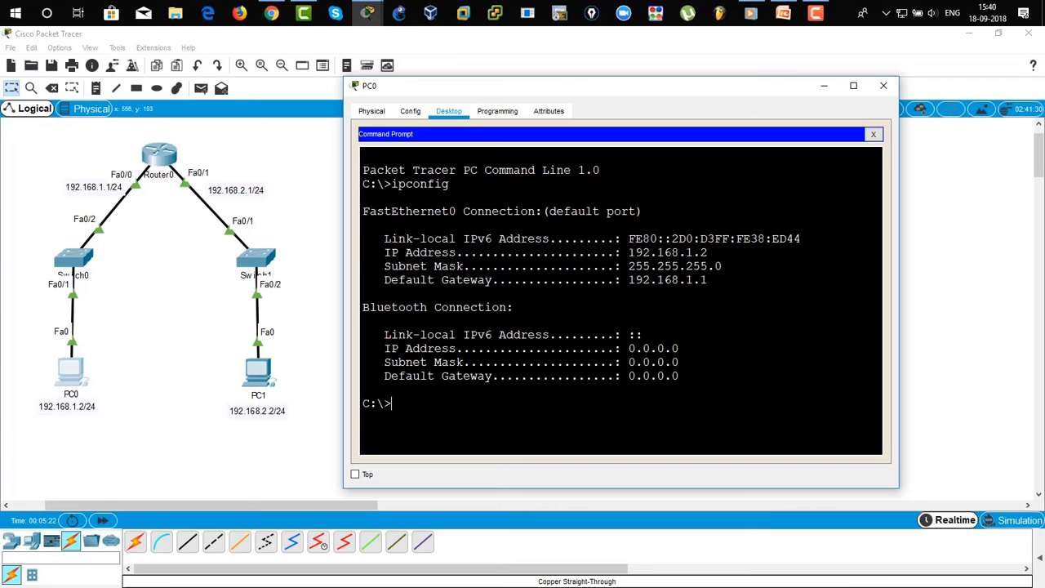
drag(633, 253, 708, 252)
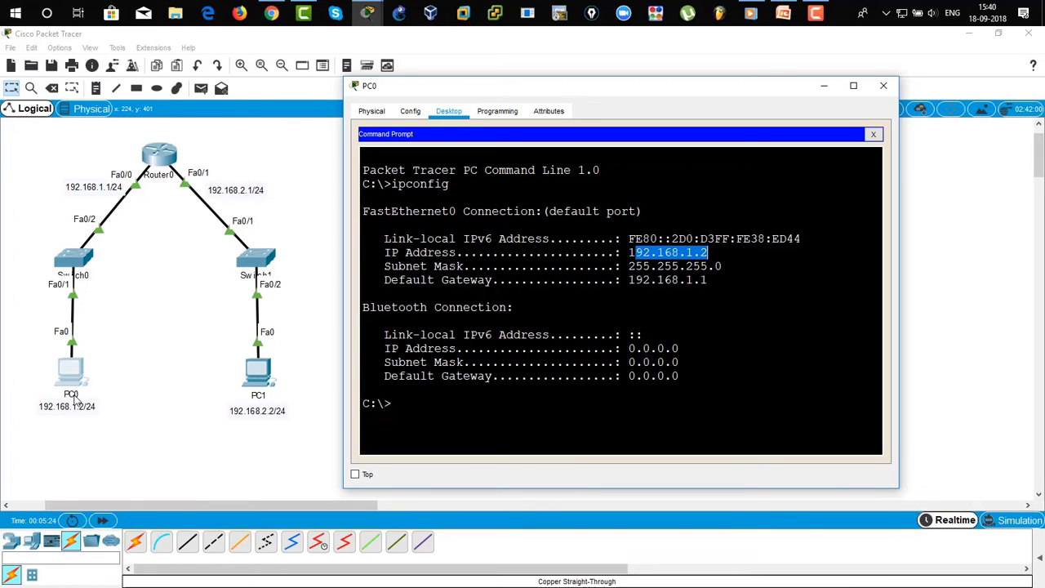
click(362, 292)
- Ping the router gateways 192.168.1.1 and 192.168.2.1 from PC0
text(ping 192.168.1.1)
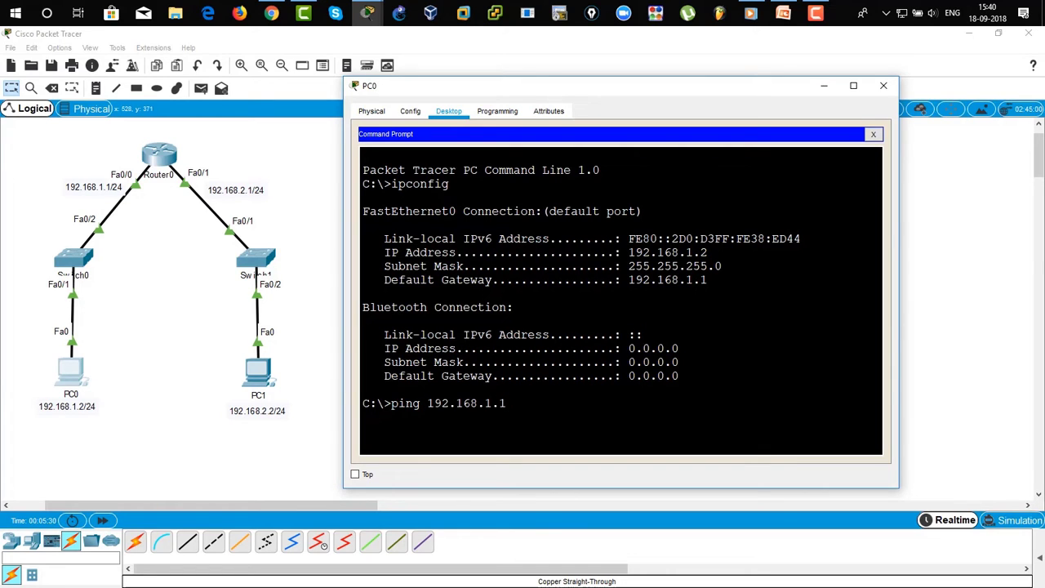
drag(506, 403, 391, 403)
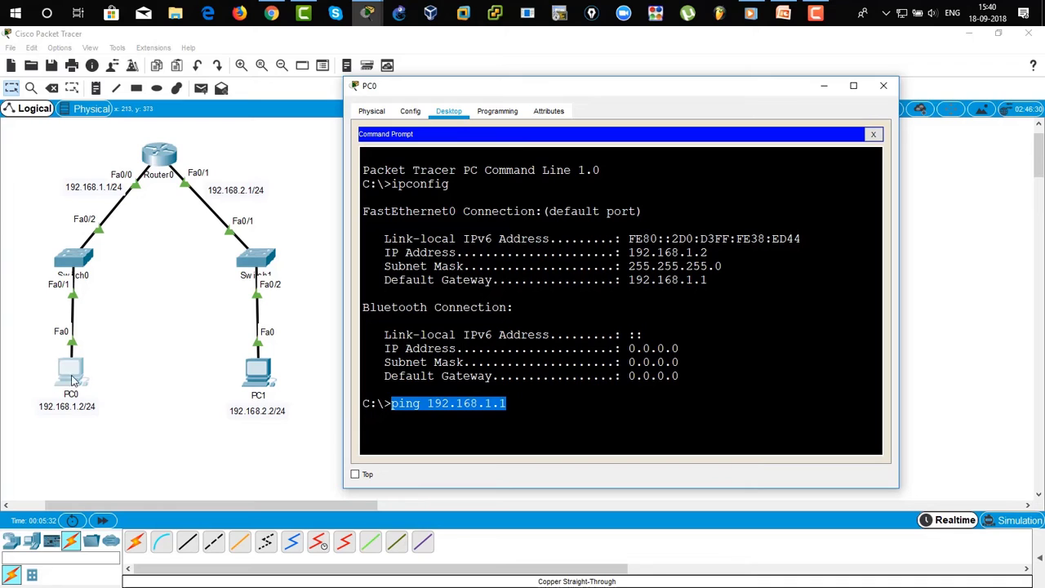
key(Return)
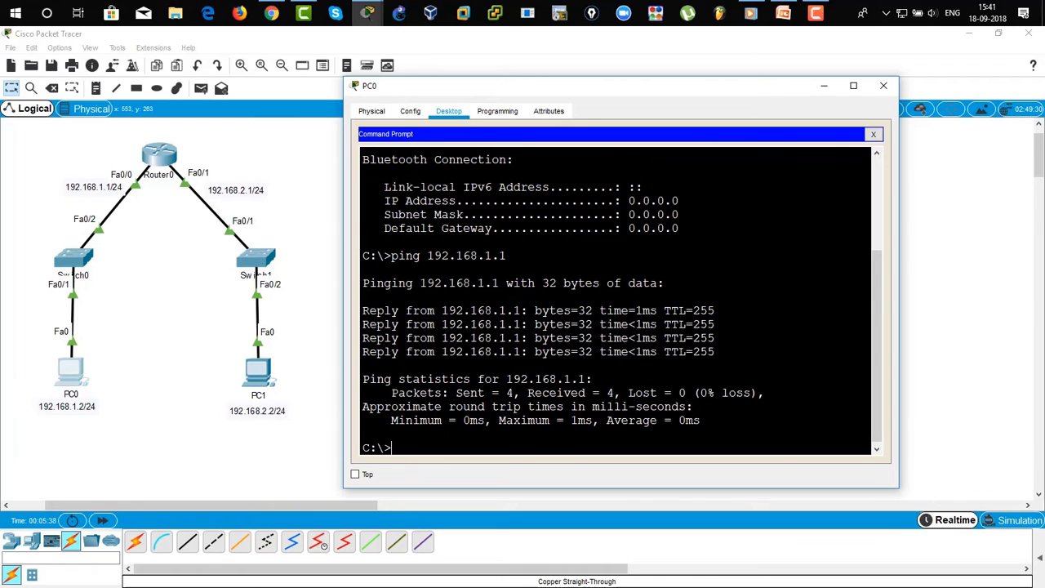
text(ping 192.168.2.1)
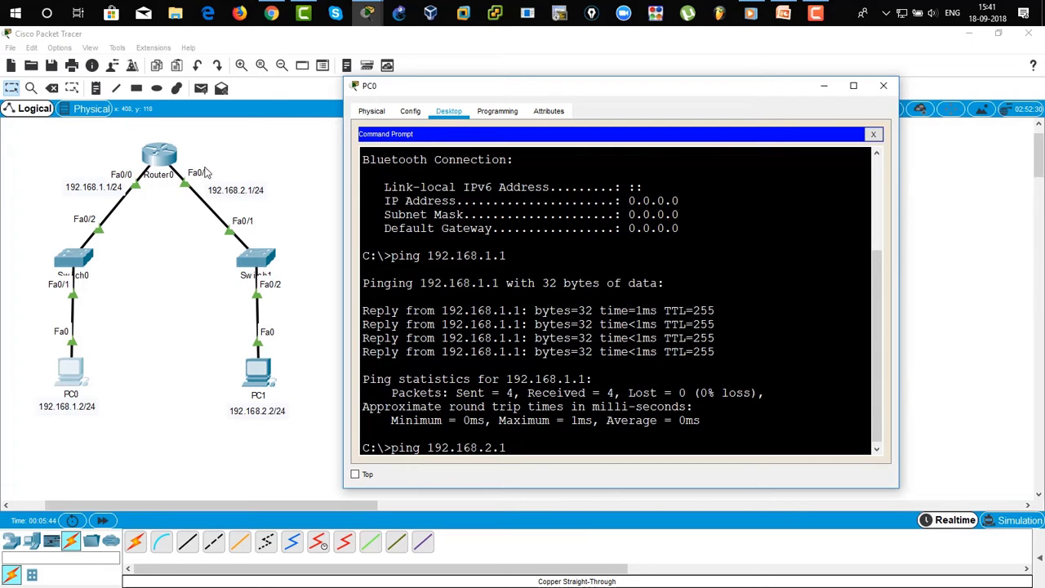
key(Return)
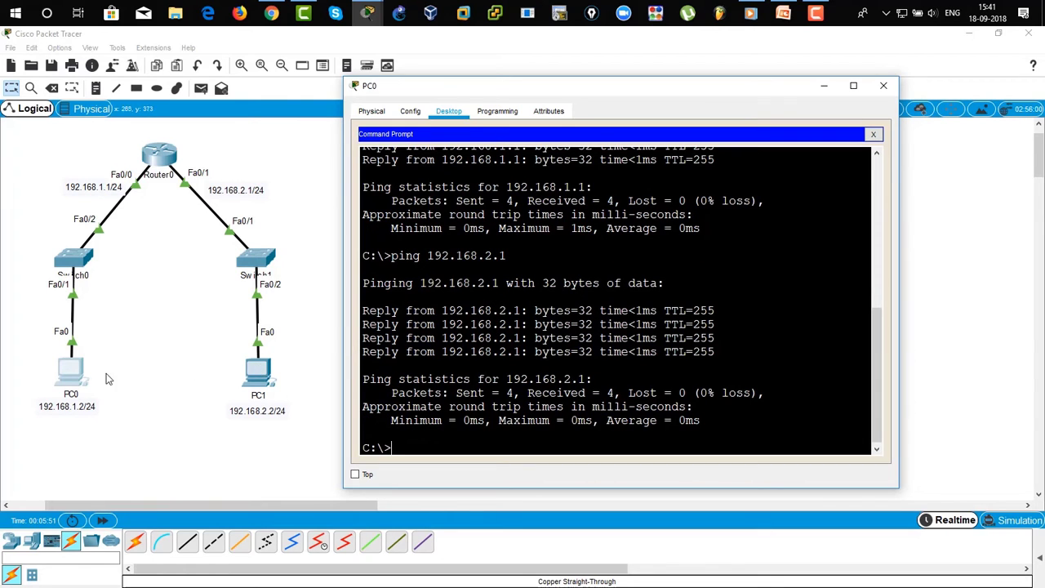
- Start a long ping to 192.168.2.2 with -n 100000 and move PC0's window aside
text(ping 192.168.2.2 -n 100000)
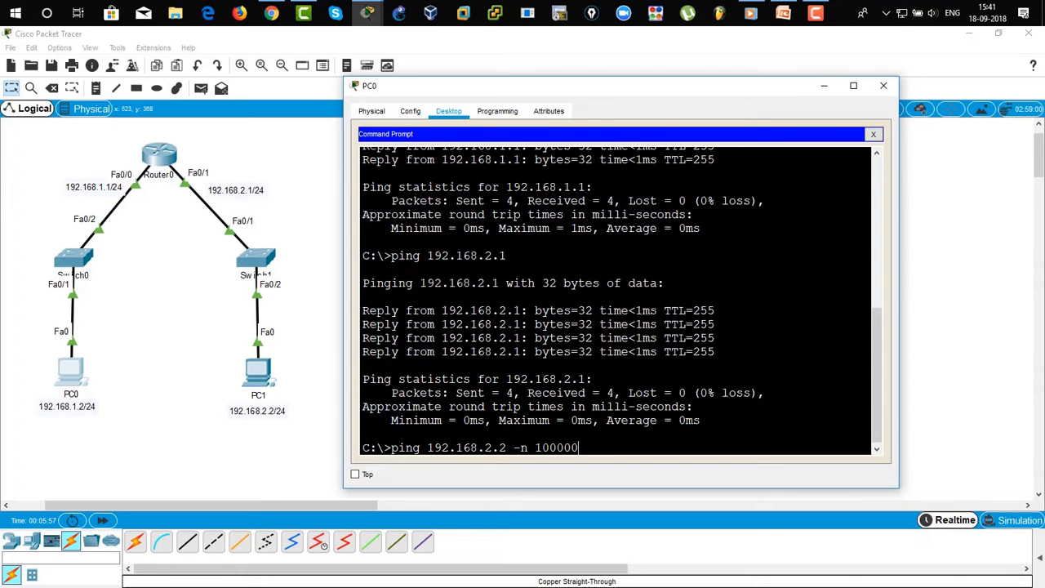
key(Return)
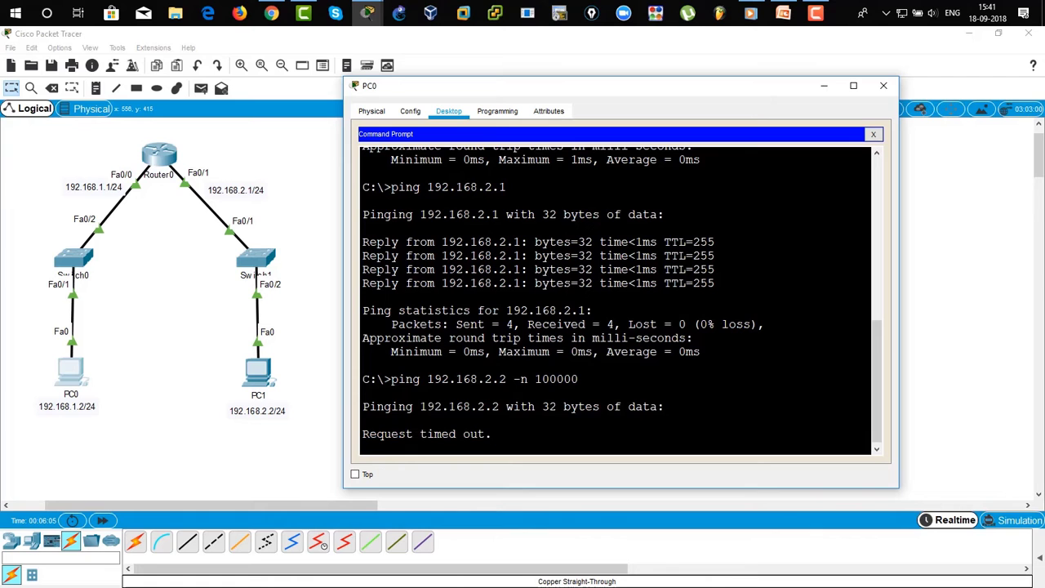
drag(571, 90, 714, 197)
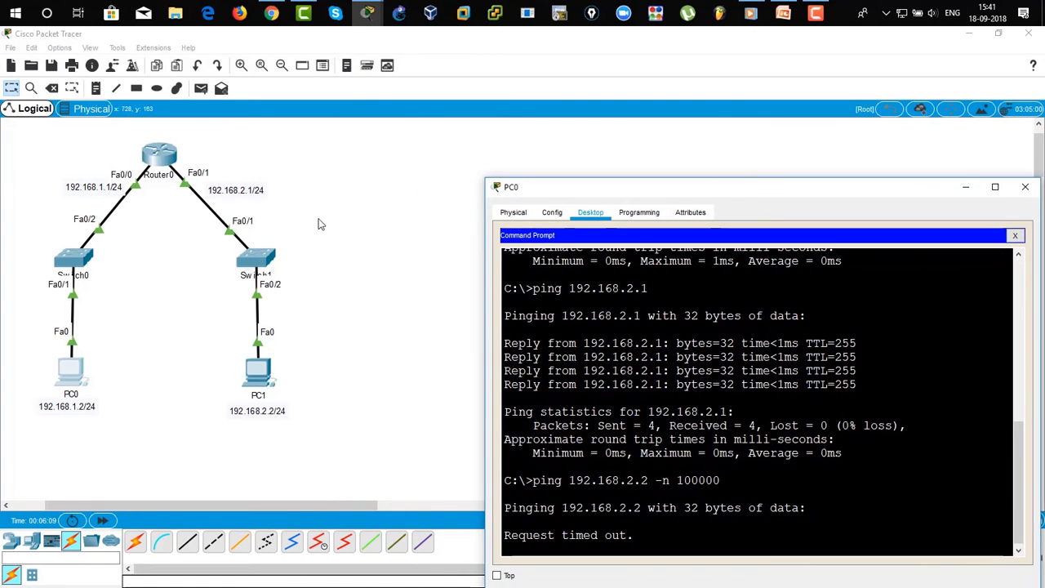
- Open PC1's device window and arrange it alongside PC0's command prompt
click(259, 373)
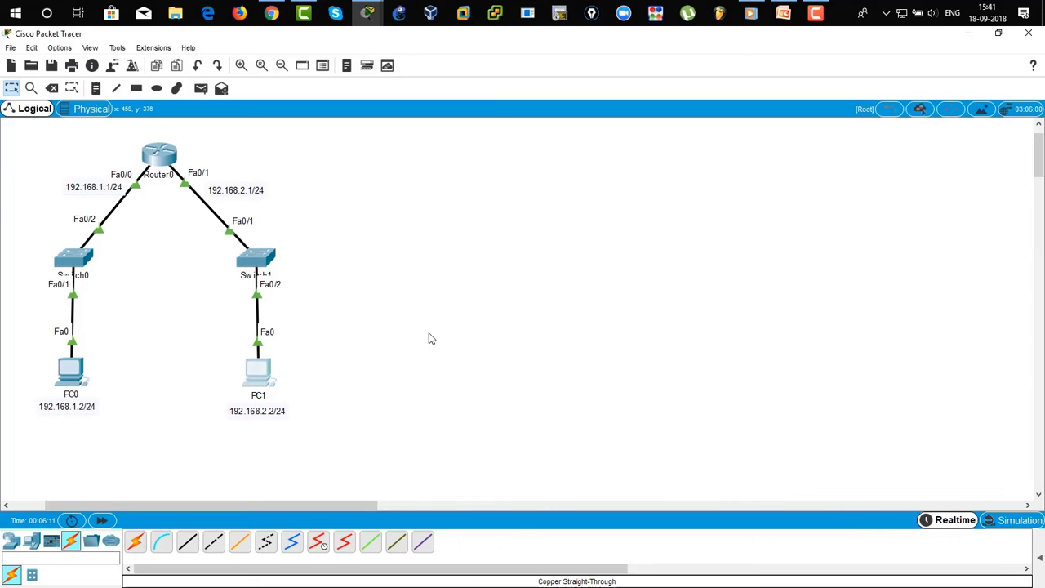
drag(523, 104, 660, 56)
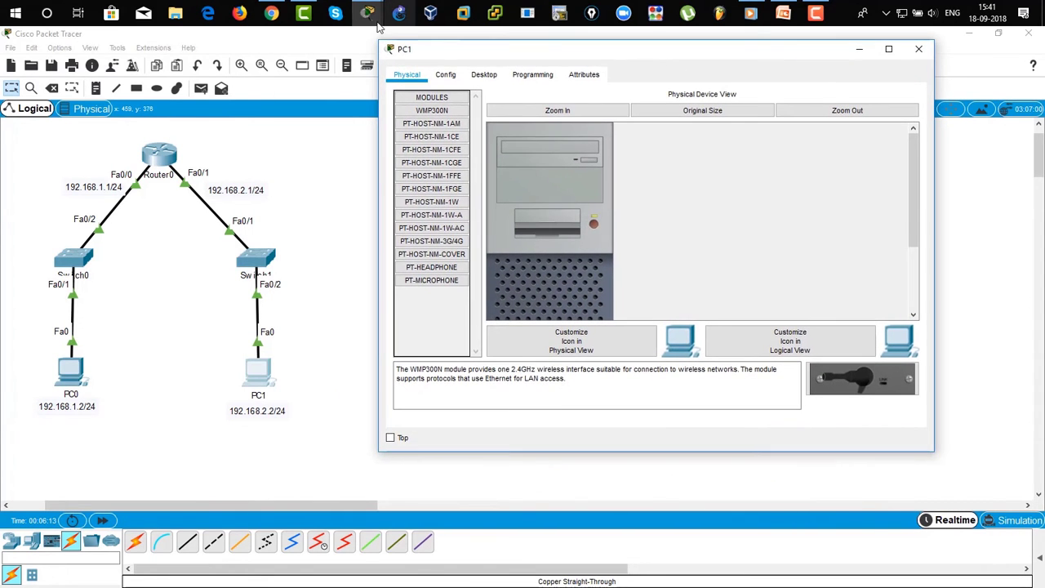
mouse_move(377, 25)
click(440, 82)
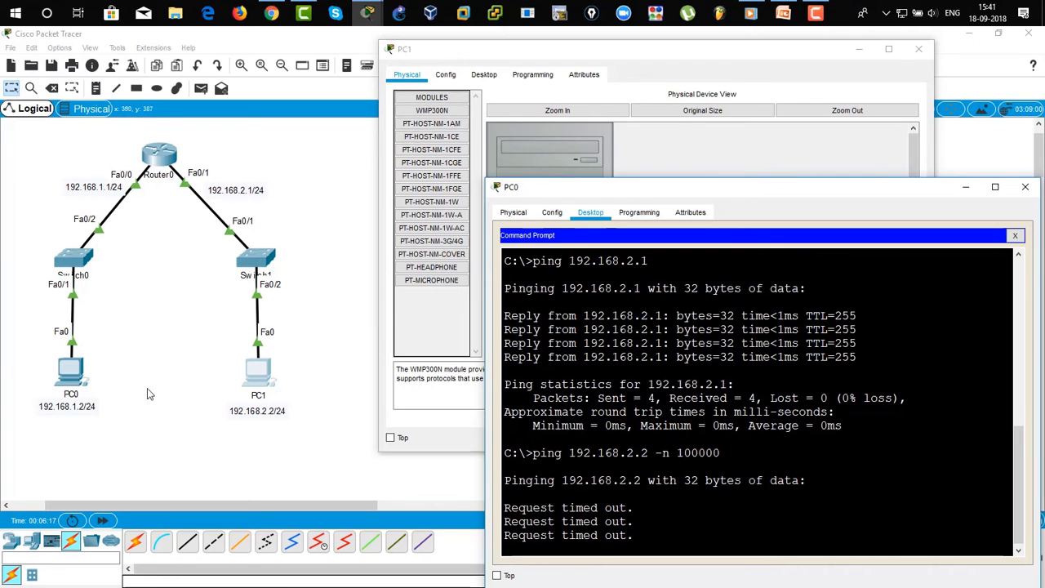
click(548, 75)
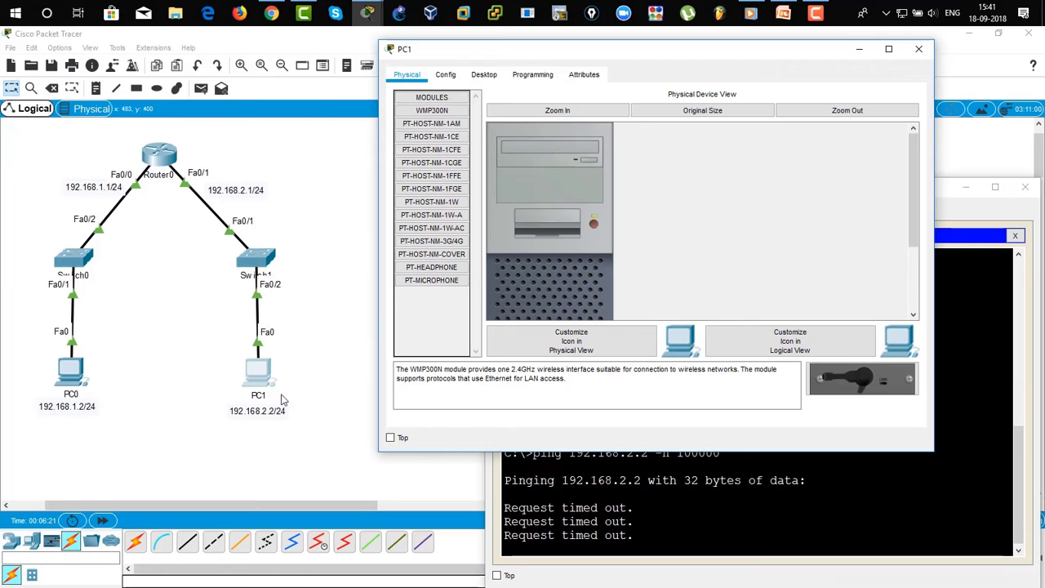
- In PC1's IP Configuration, enter 192.168.2.2, mask 255.255.255.0 and gateway 192.168.2.1
click(485, 76)
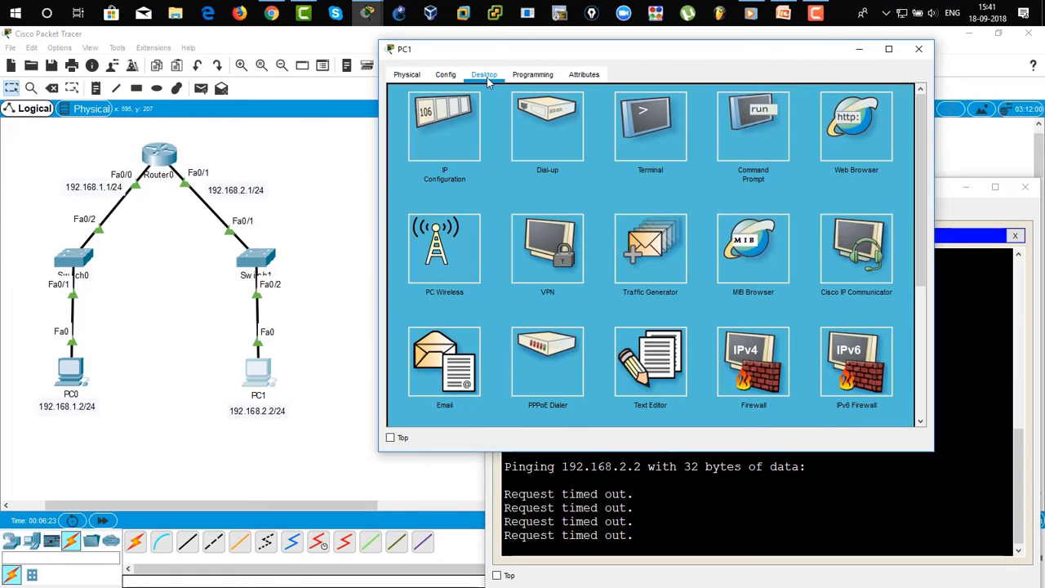
click(453, 137)
click(580, 167)
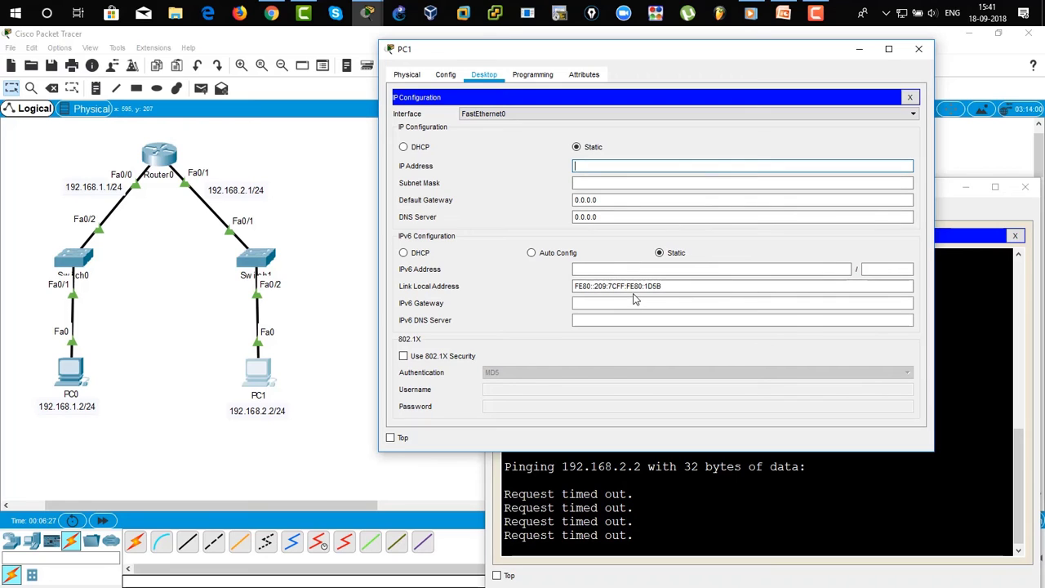
text(192.168.1)
text(.2)
key(Tab)
key(Tab)
text(19)
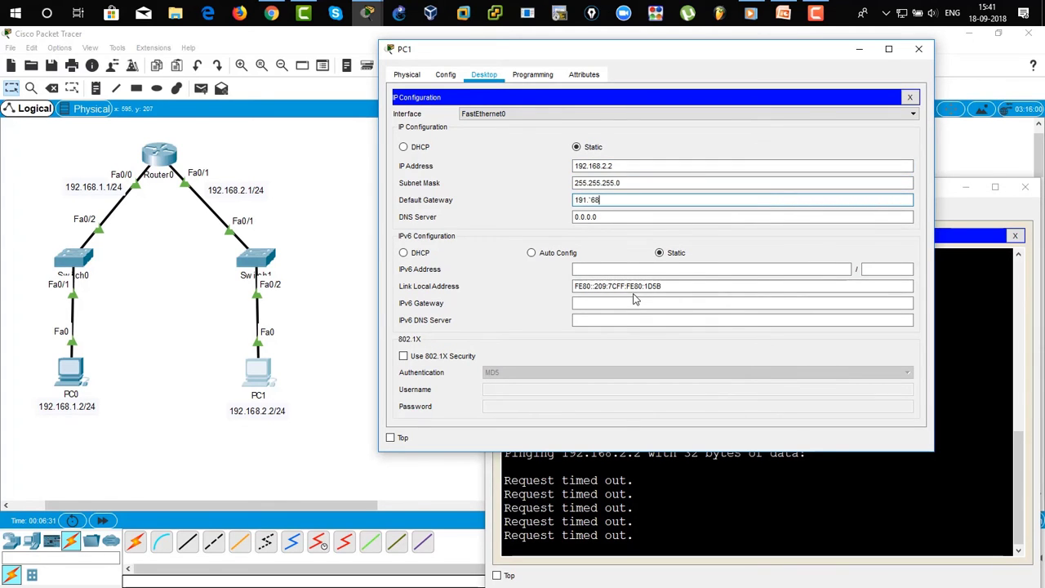
text(2.168.2.1)
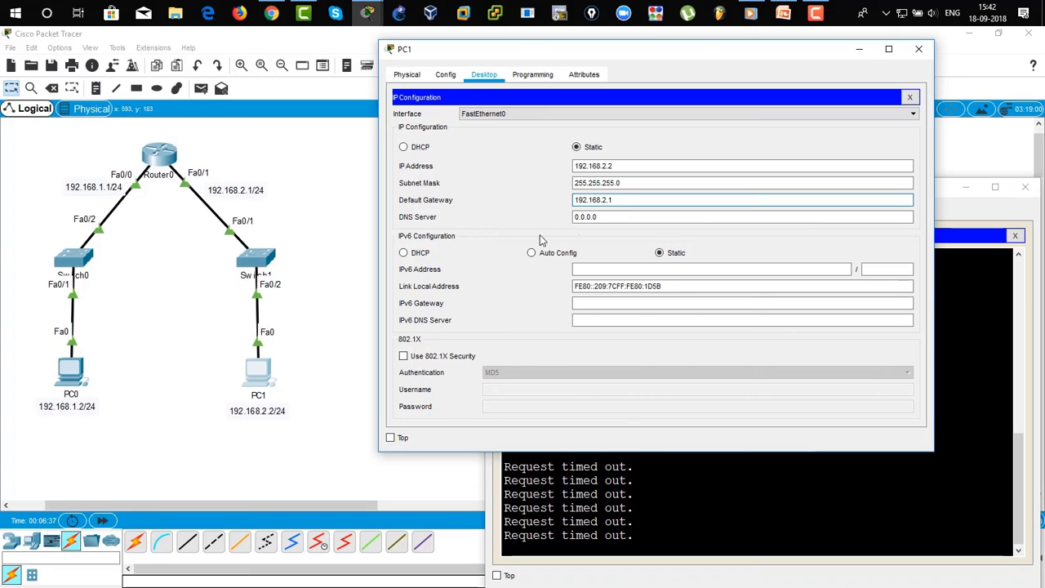
- Run ipconfig on PC1's Command Prompt to check its addressing
click(909, 97)
click(751, 139)
text(ipconfig)
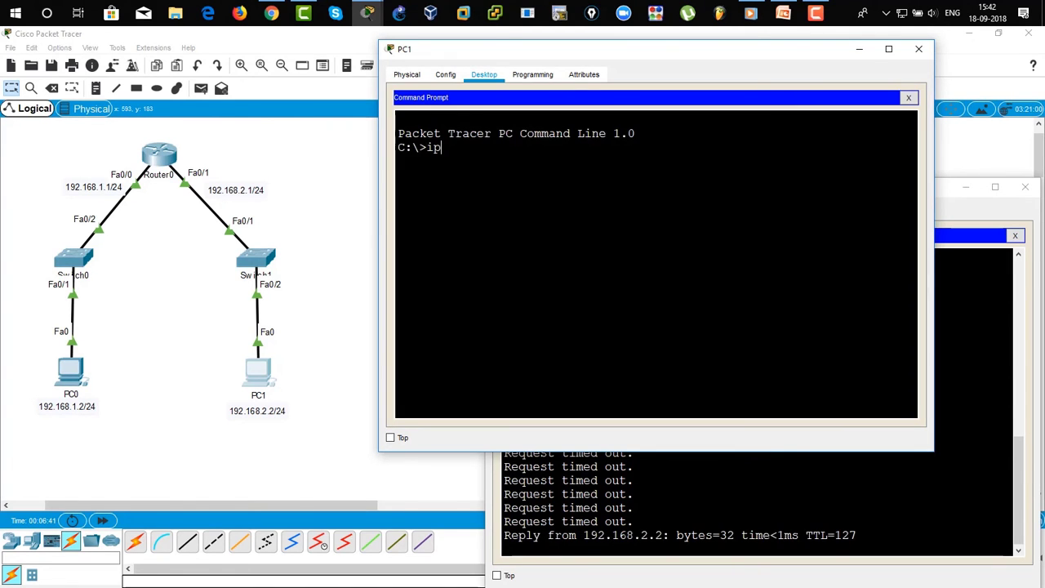
key(Return)
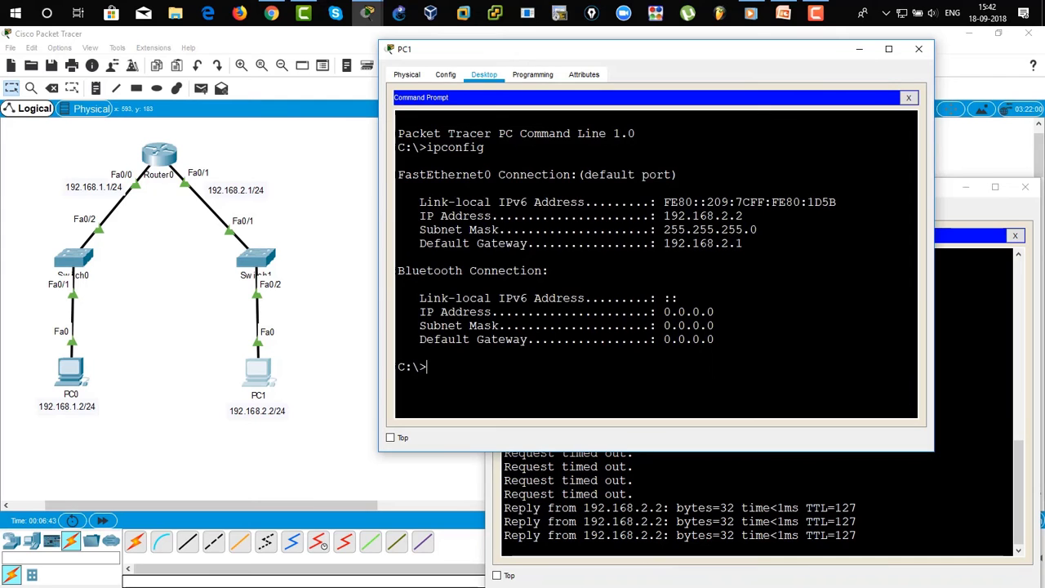
click(707, 494)
click(462, 270)
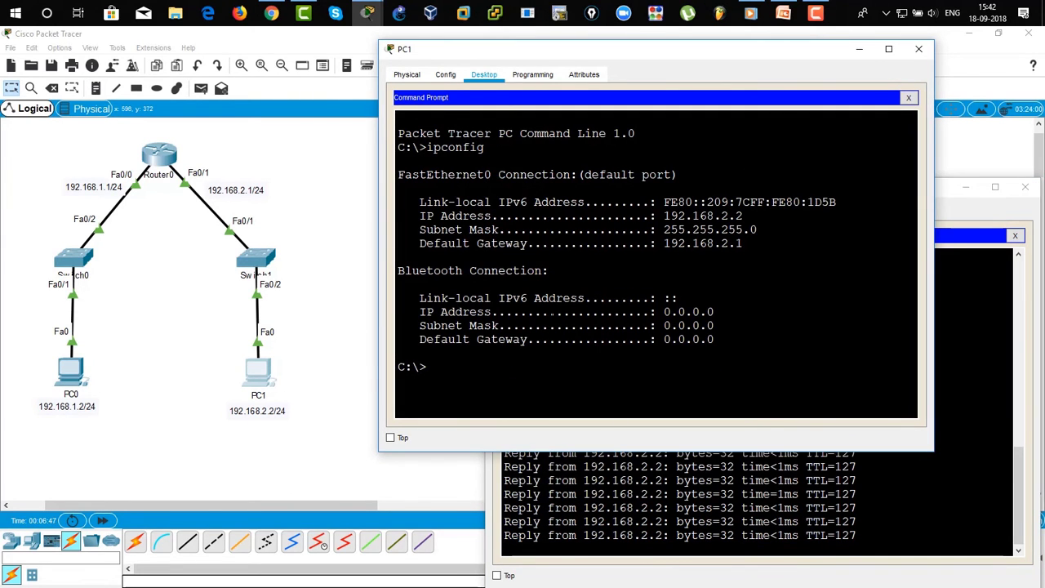
- Ping 192.168.2.1, 192.168.1.1 and PC0 at 192.168.1.2 from PC1, then return to Router0's CLI
text(ping 192.168.2.1)
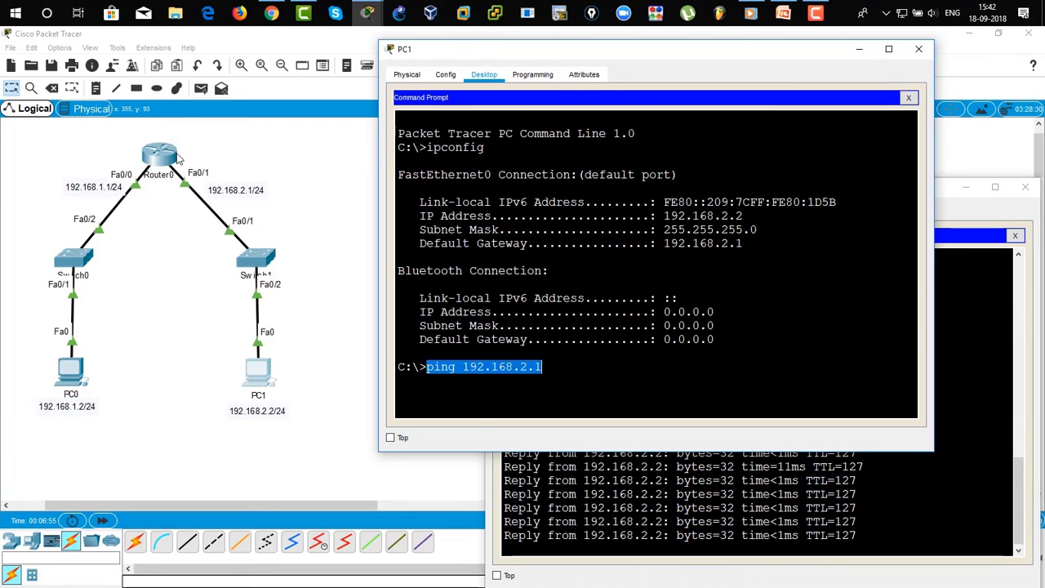
key(Return)
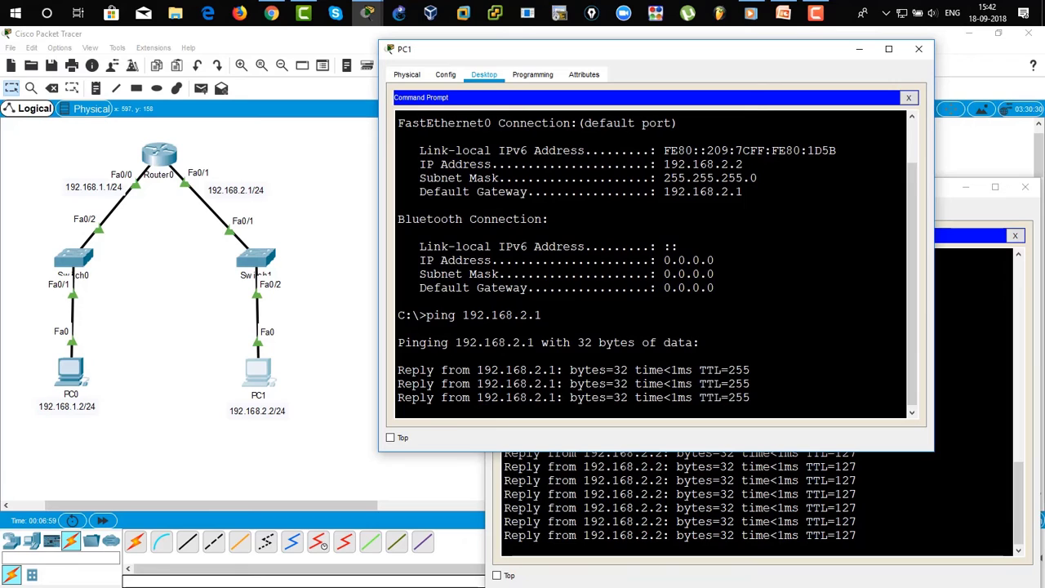
text(ping 192.168.2)
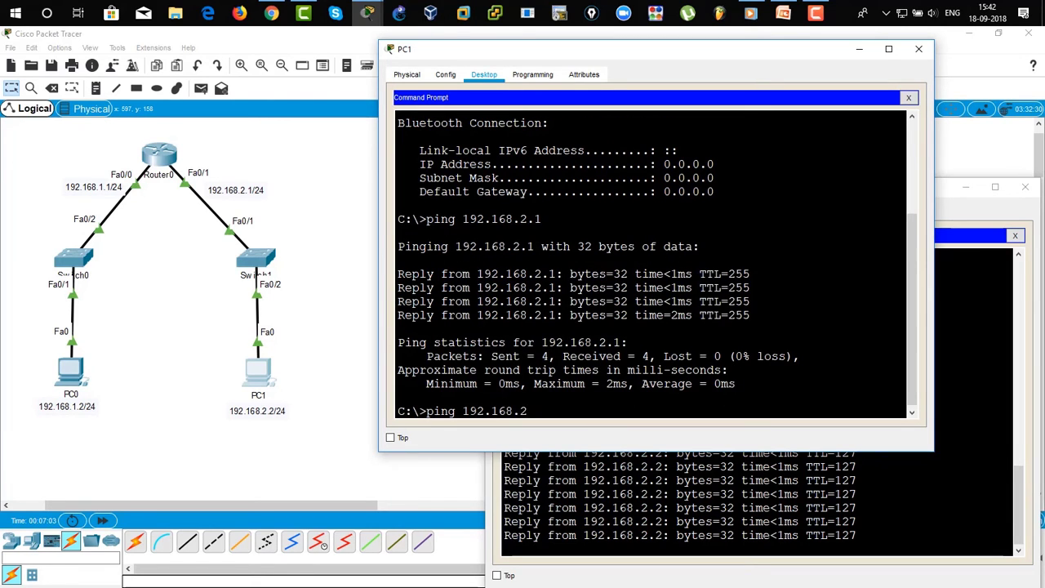
key(BackSpace)
text(1.1)
drag(542, 411, 430, 411)
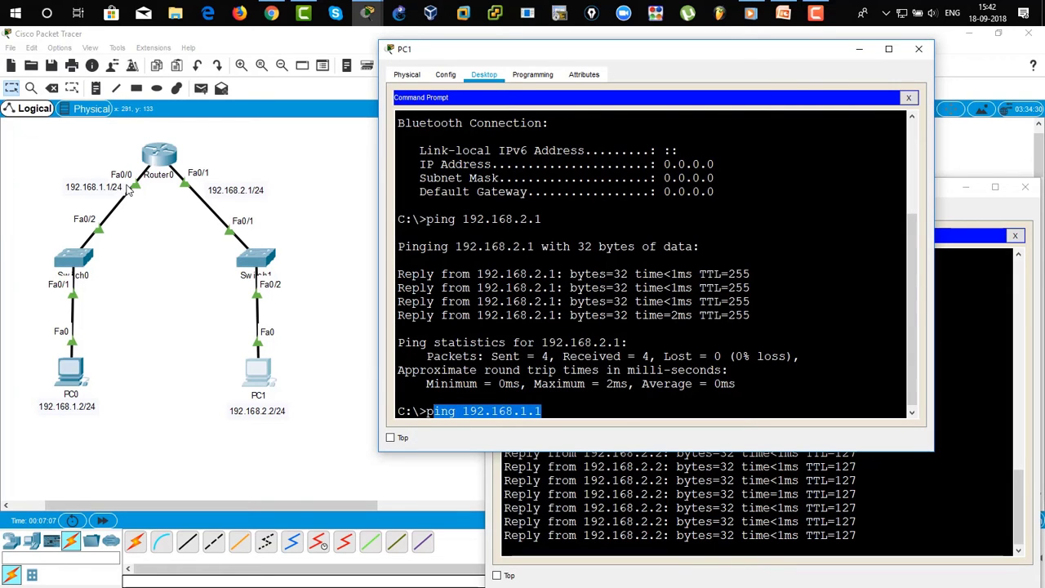
key(Return)
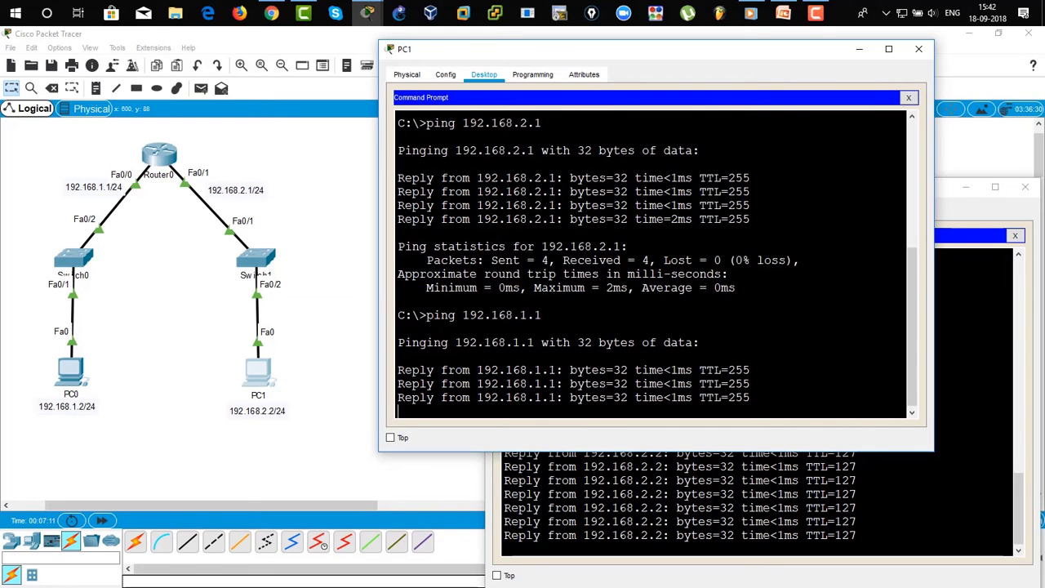
text(ping 192.168.1.2)
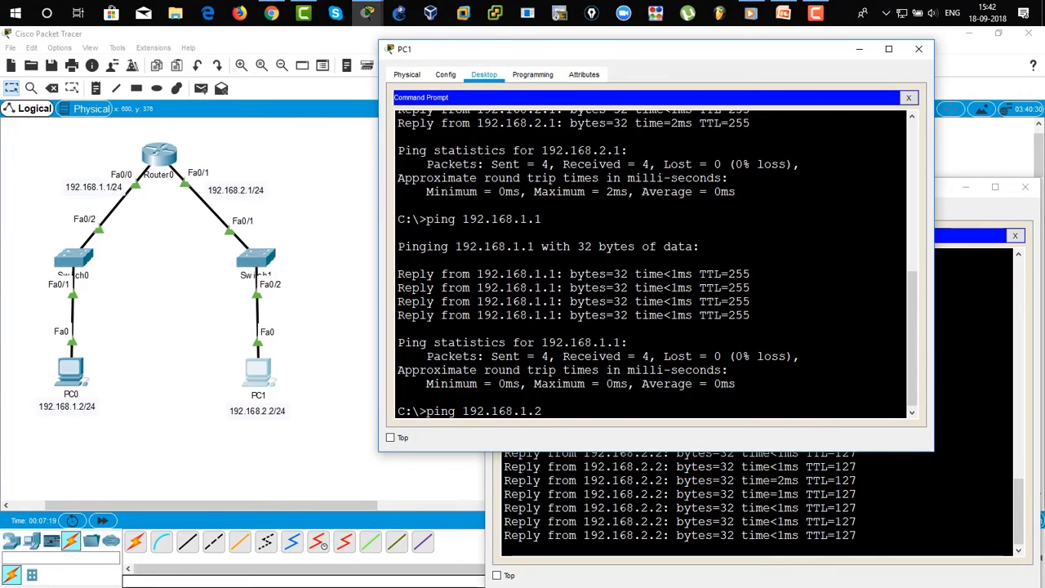
key(Return)
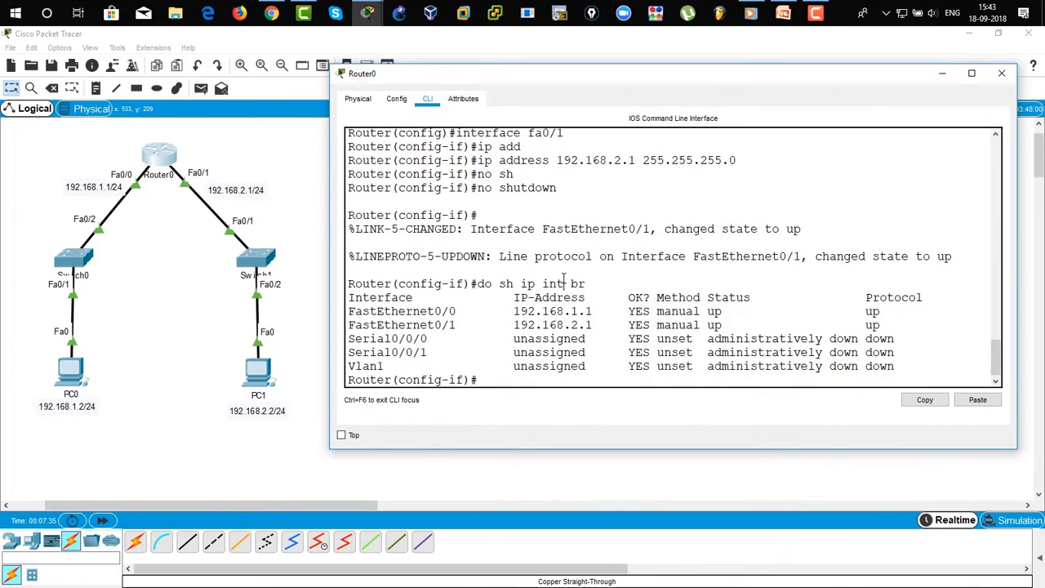
key(Return)
key(Return)
key(Return)
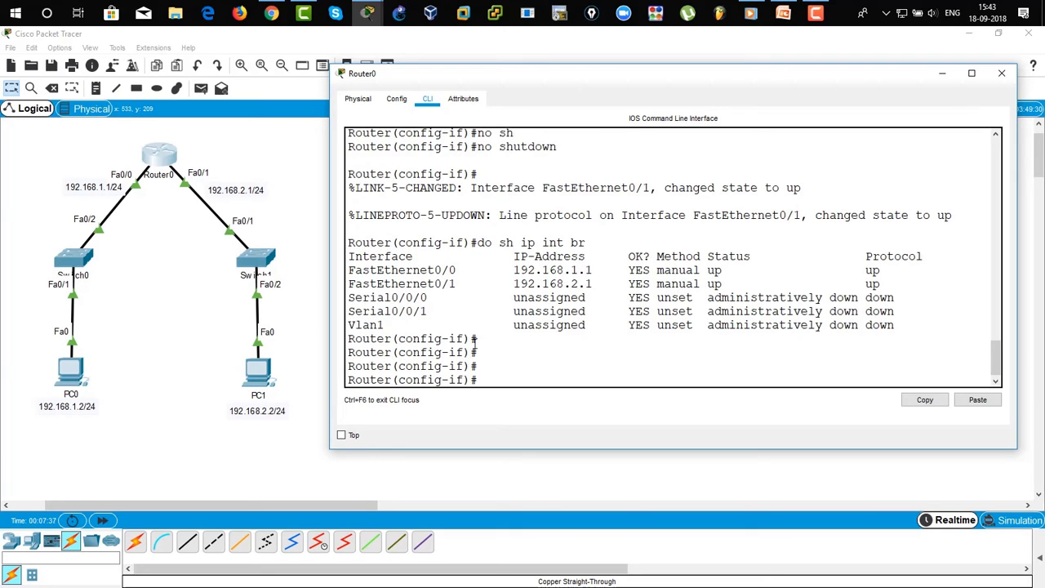
- Exit interface configuration and set the router hostname to R1
text(exit)
key(Return)
text(hos)
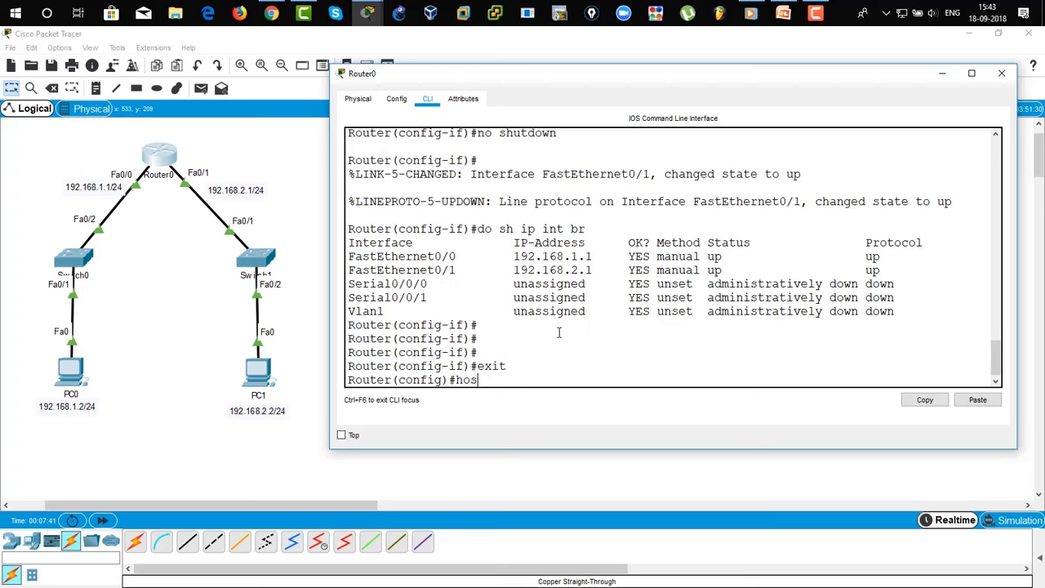
key(Tab)
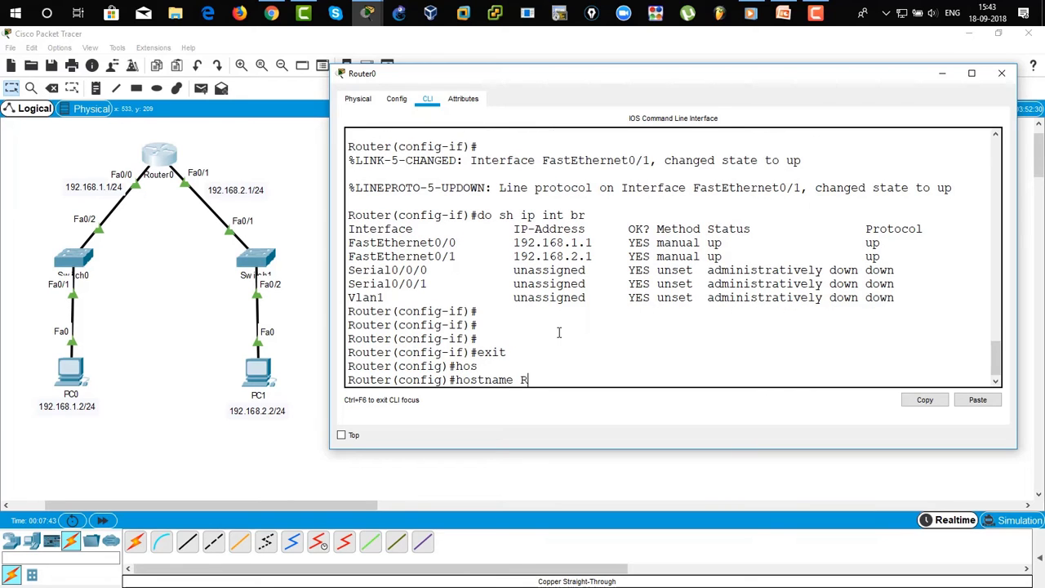
text(R1)
key(Return)
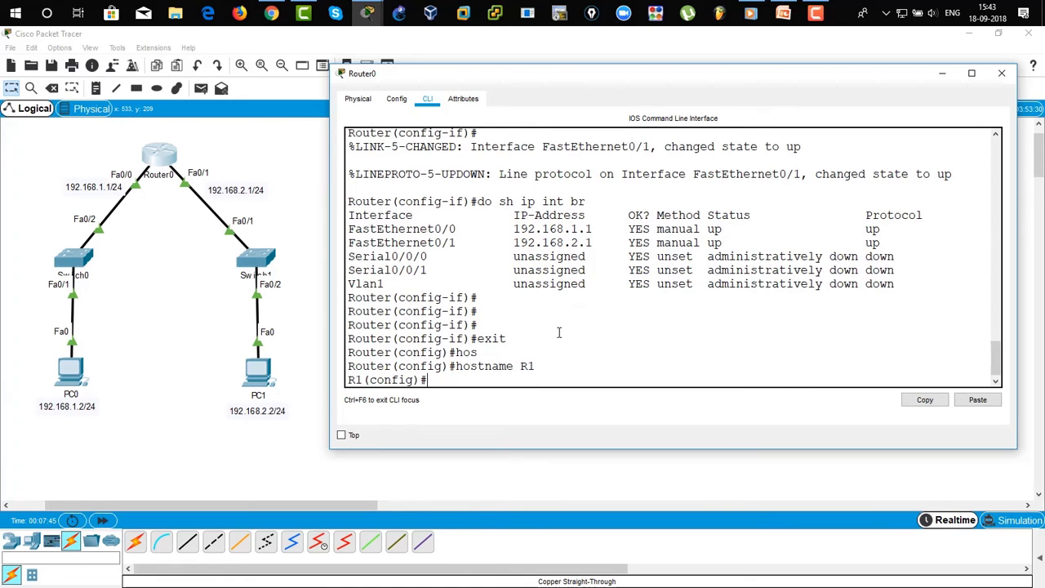
- Set the IP domain name to cisco.com and begin the crypto key generate rsa command
text(ip domain-na)
key(Tab)
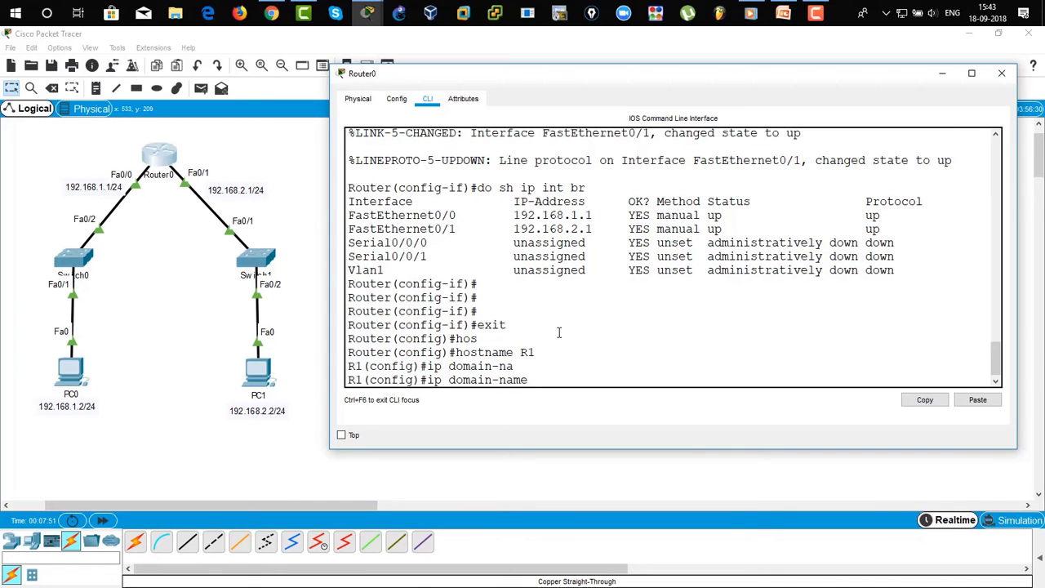
text(cisco.com)
key(Return)
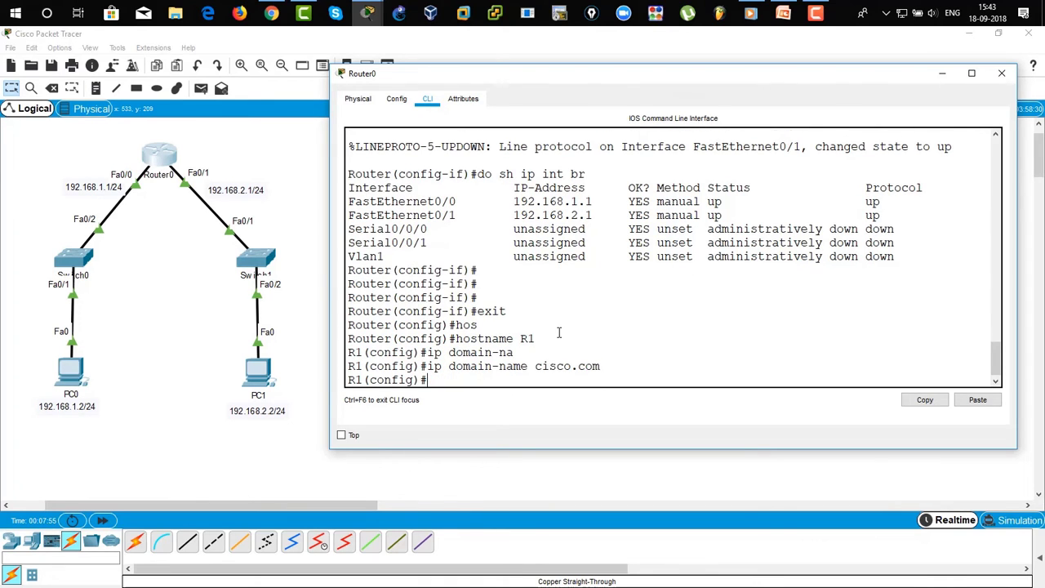
text(crypto key genera)
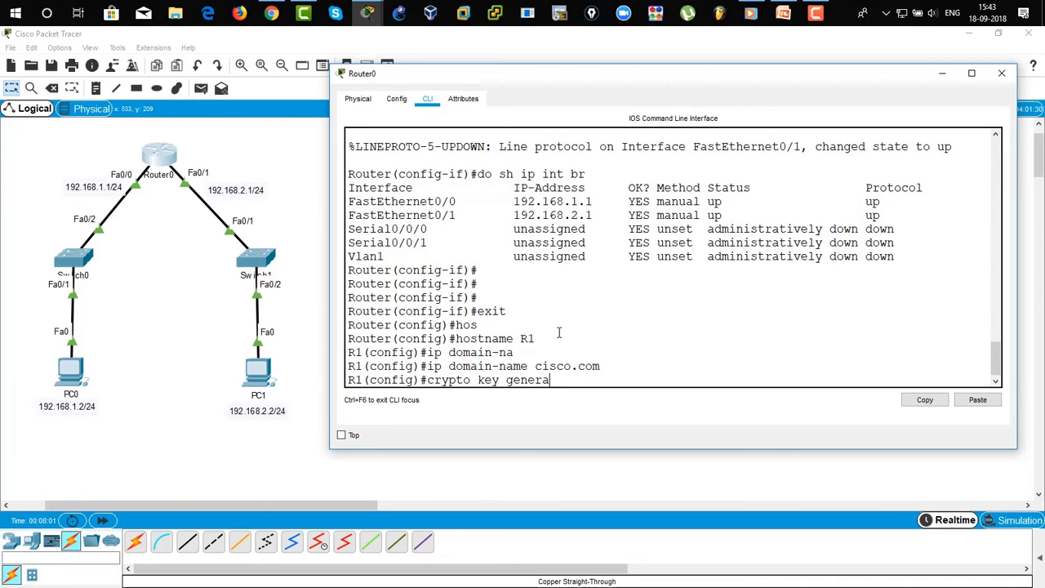
text(te ra)
- Generate RSA keys with a 1024-bit modulus after checking the allowed 360–2048 range
key(Return)
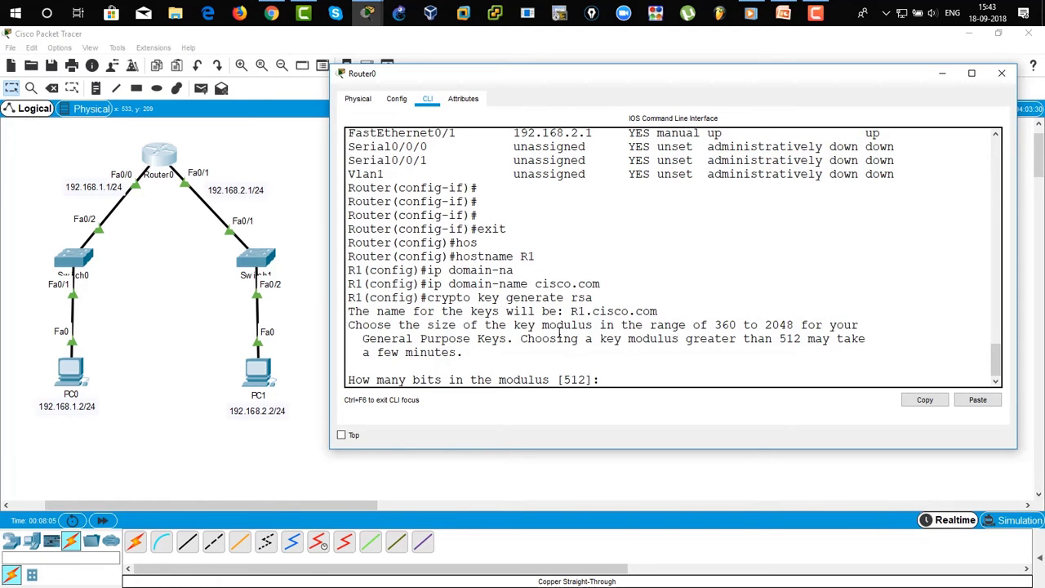
text(1024)
key(BackSpace)
key(BackSpace)
key(BackSpace)
key(BackSpace)
text(?)
drag(542, 352, 630, 352)
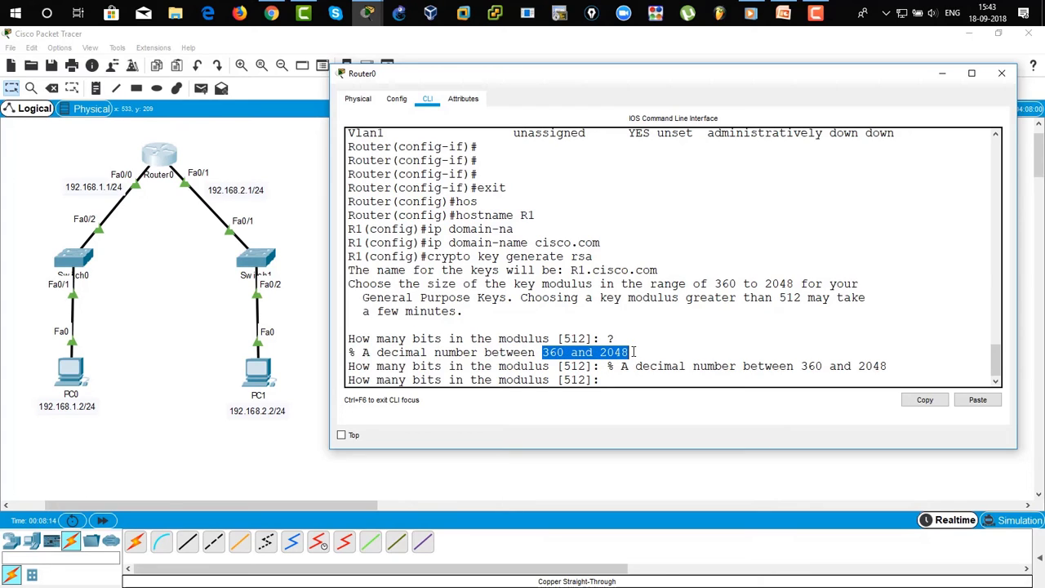
click(680, 330)
text(1024)
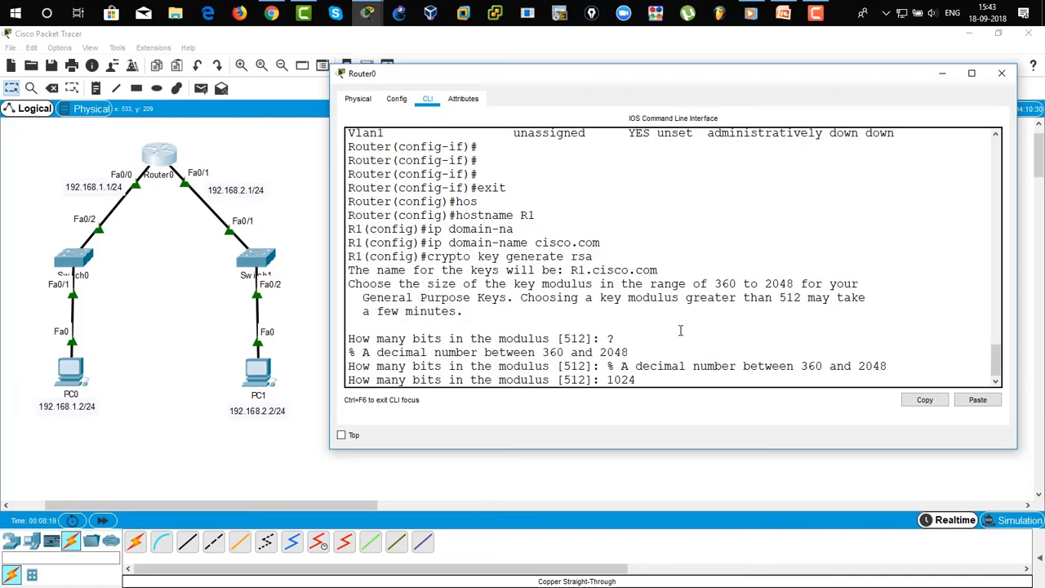
key(Return)
drag(613, 339, 636, 339)
drag(816, 352, 365, 351)
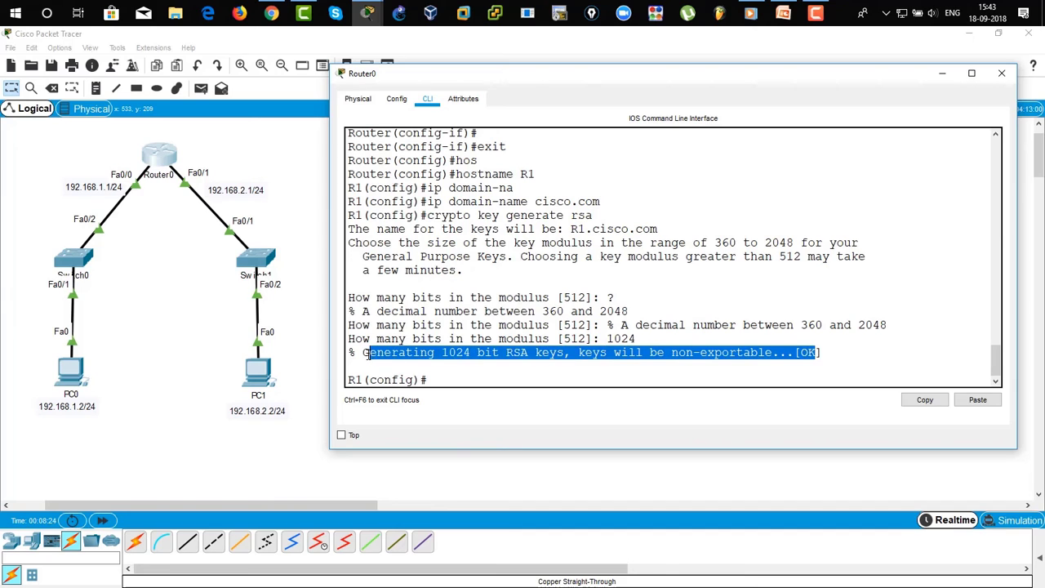
click(524, 352)
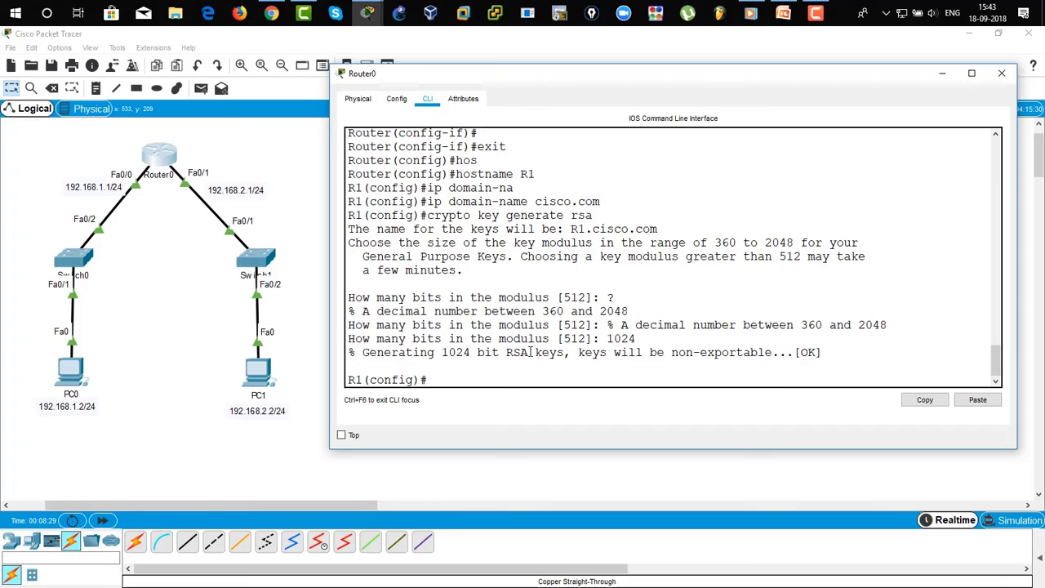
- Create local user user1 with privilege 15 and its password using the username command
text(user)
key(BackSpace)
text(ername user1 password user)
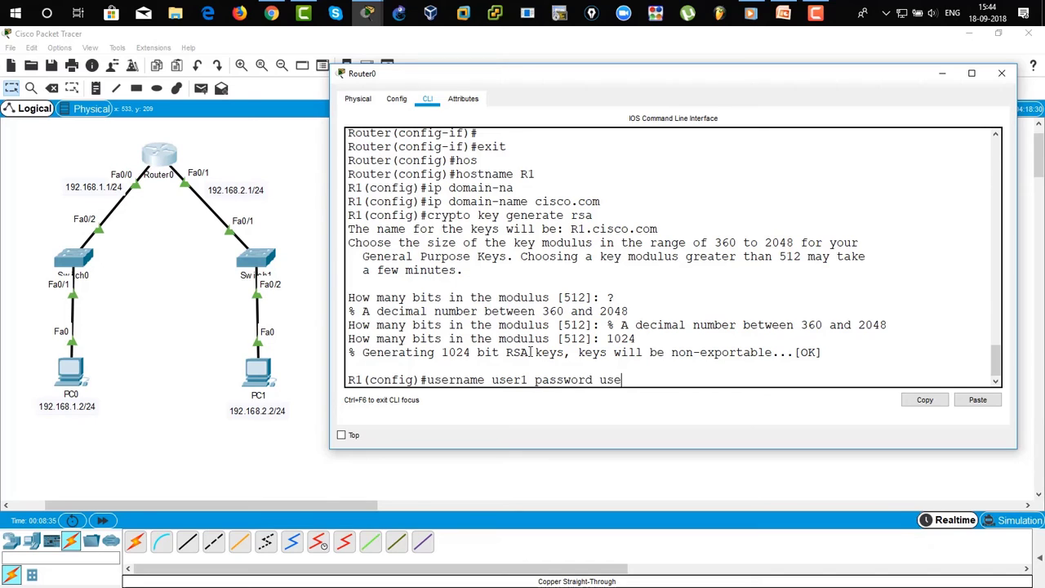
key(BackSpace)
key(BackSpace)
key(BackSpace)
key(BackSpace)
key(BackSpace)
key(BackSpace)
key(BackSpace)
key(BackSpace)
key(BackSpace)
key(BackSpace)
key(BackSpace)
key(BackSpace)
key(BackSpace)
text(privilege 15 )
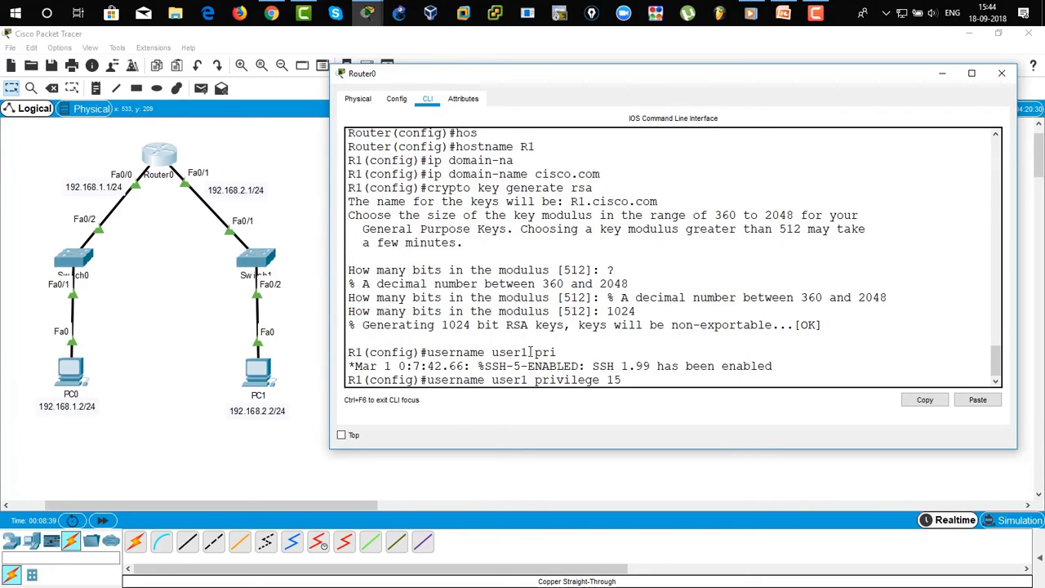
text(pas)
key(Tab)
text(user1)
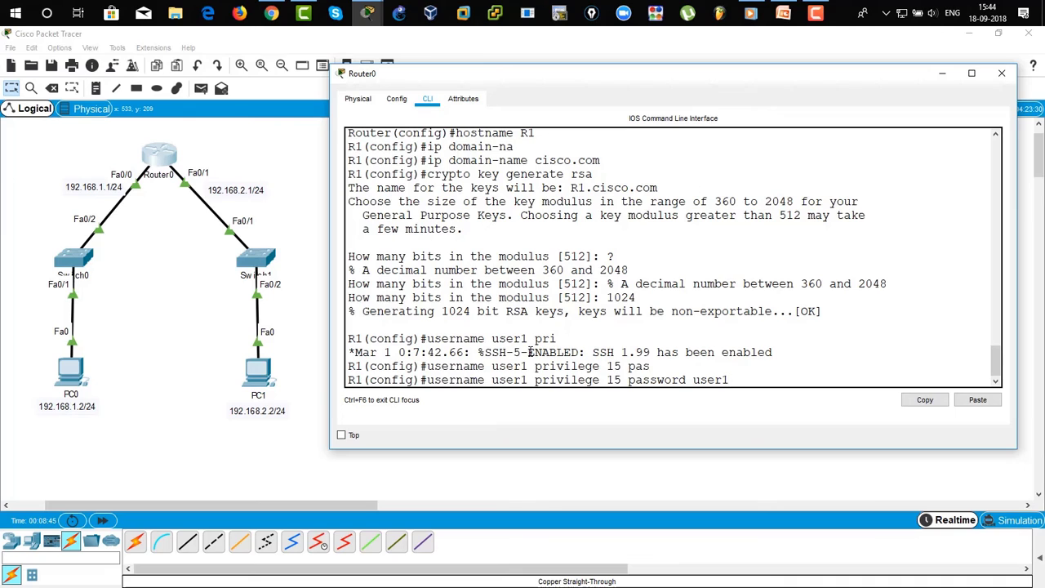
key(Return)
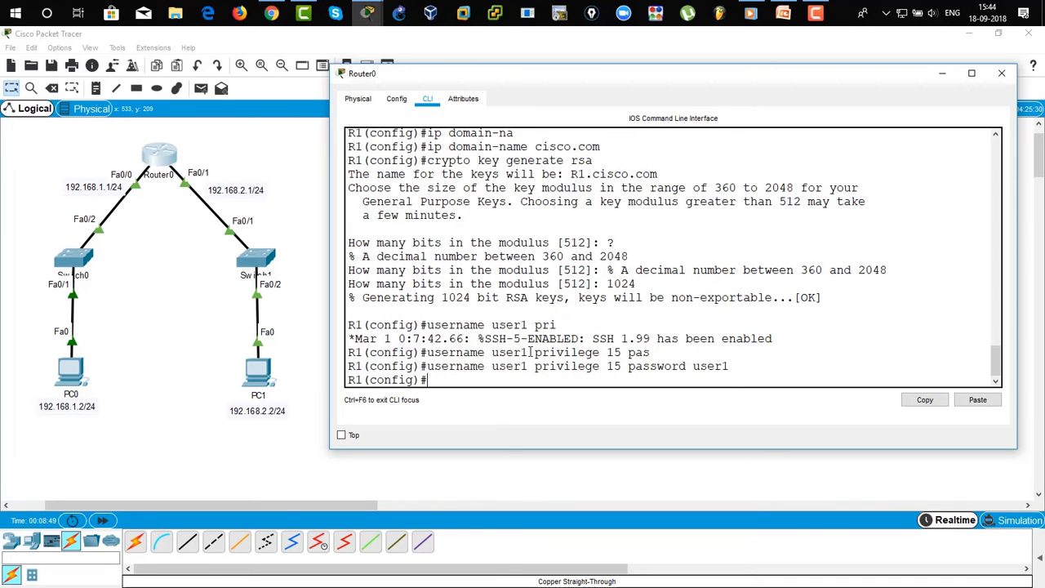
text(lin)
key(Tab)
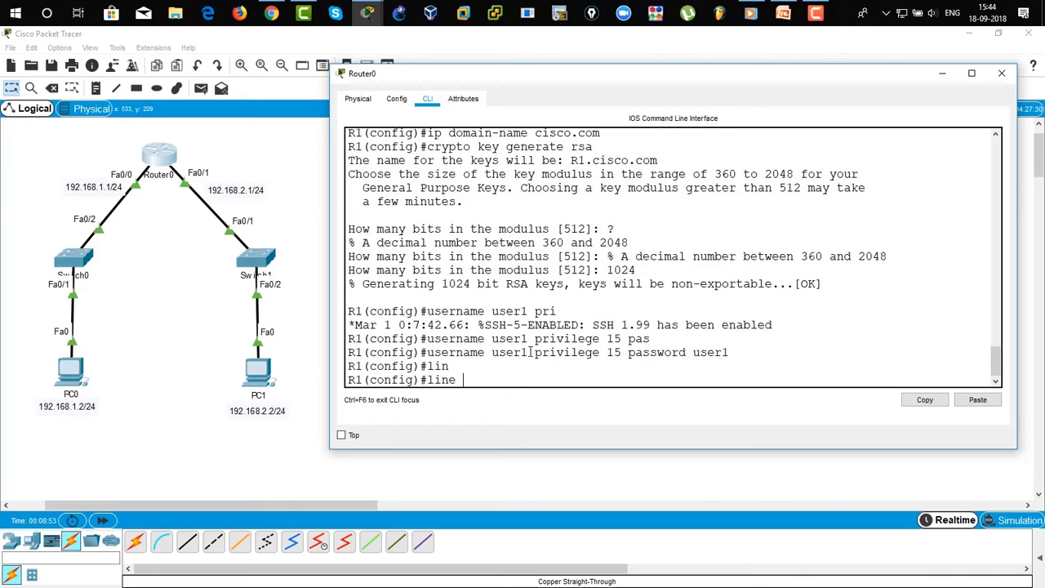
- Enter line vty 0 4 and set login local
text(vty 0 4)
key(Return)
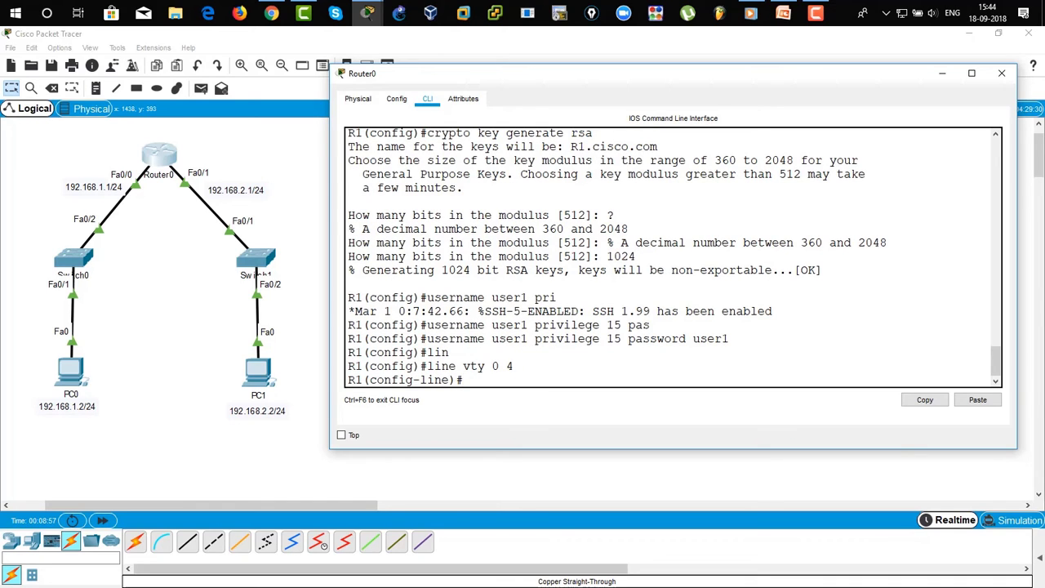
drag(495, 368, 514, 367)
click(619, 354)
text(login local)
key(Return)
- Set transport input on the vty lines to ssh, then to ssh telnet
text(t)
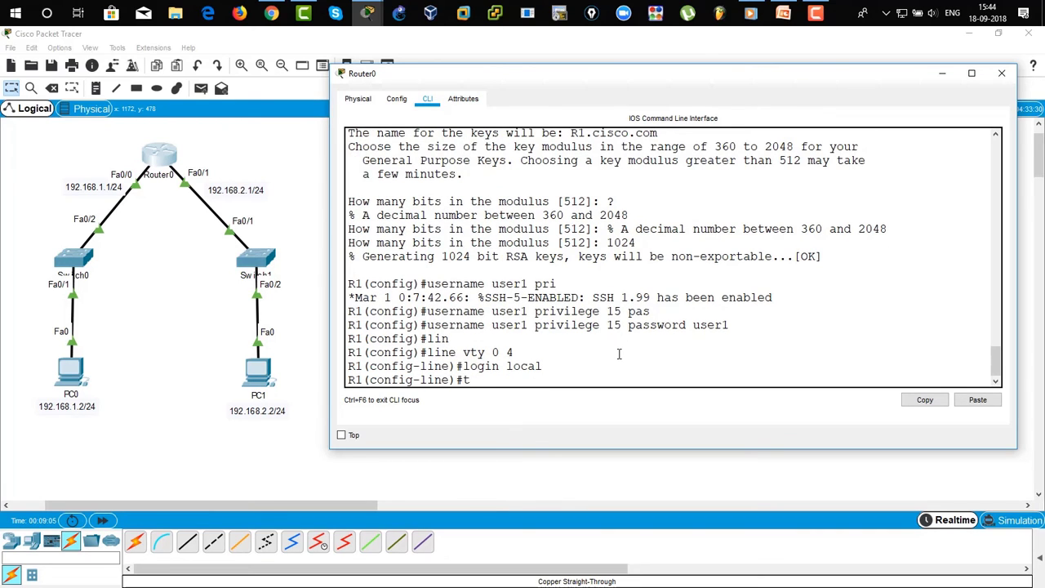
text(ransport input ssh telnet)
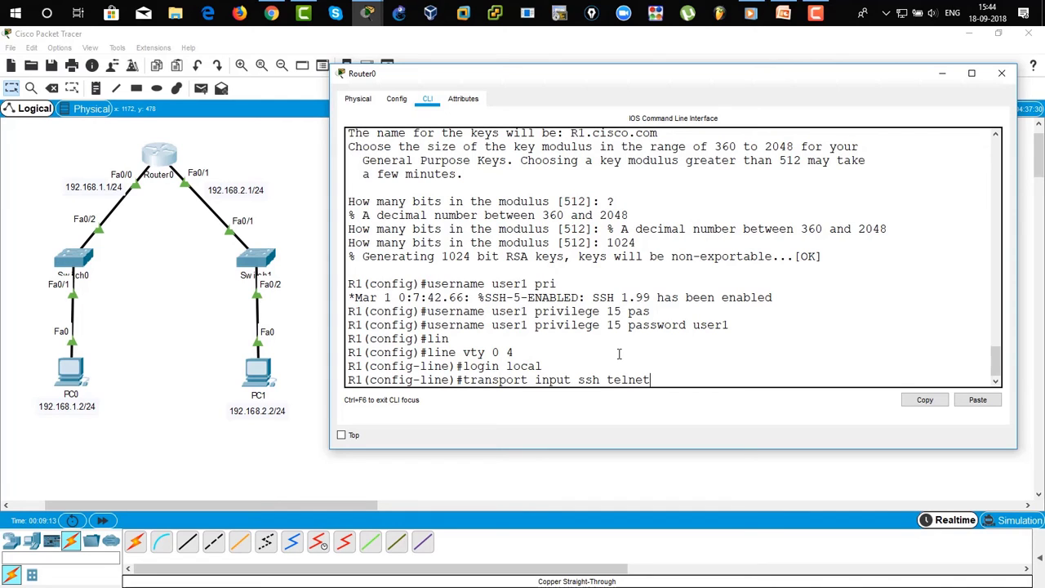
key(BackSpace)
key(BackSpace)
key(BackSpace)
key(BackSpace)
key(BackSpace)
key(Return)
text(transport )
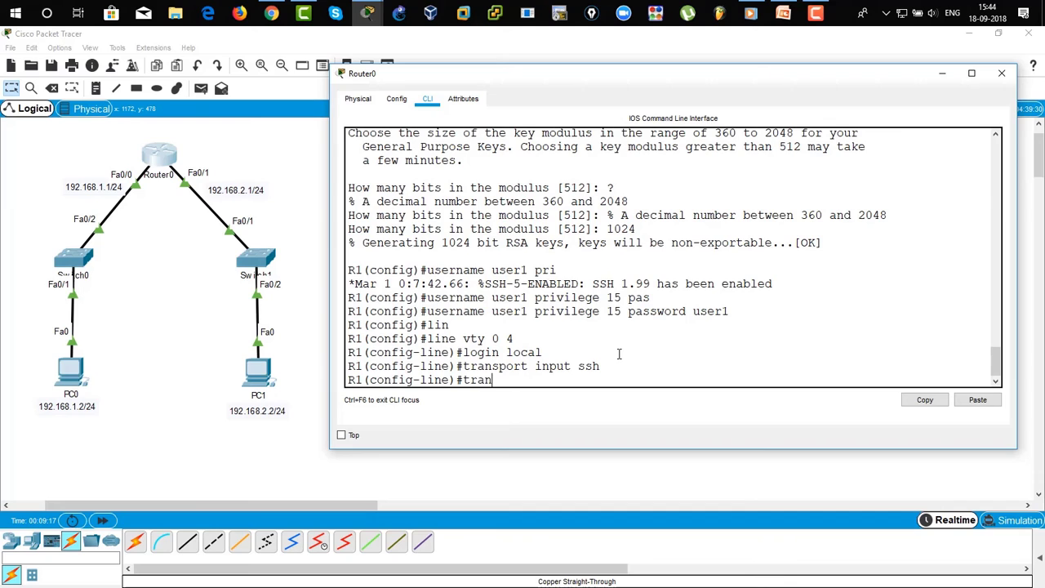
text(input ssh telnet)
key(Return)
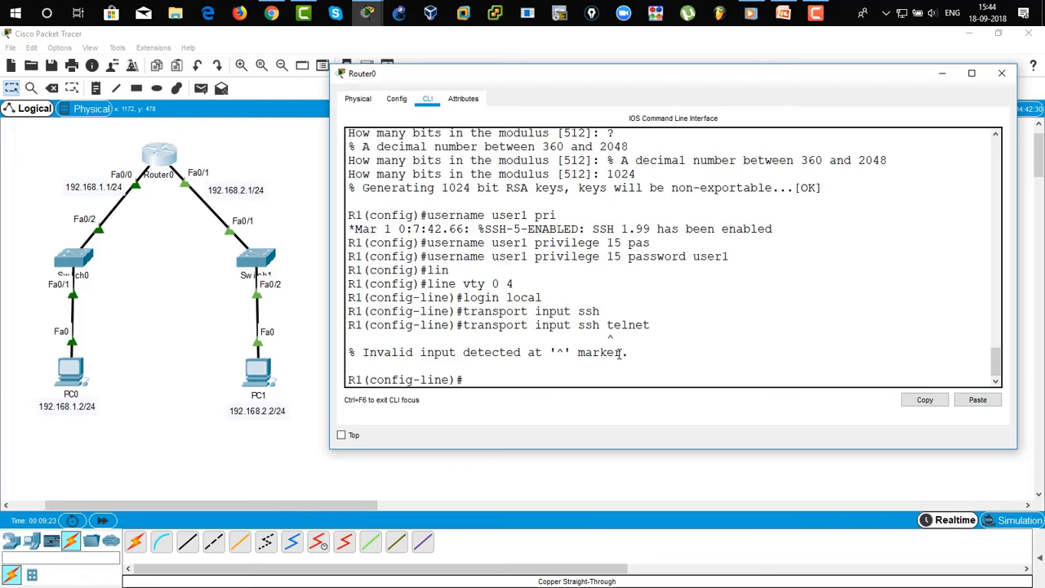
- List the transport input options, set transport input all, and exit line configuration
key(Up)
key(BackSpace)
key(BackSpace)
key(BackSpace)
key(BackSpace)
key(BackSpace)
key(BackSpace)
key(BackSpace)
key(BackSpace)
key(BackSpace)
key(BackSpace)
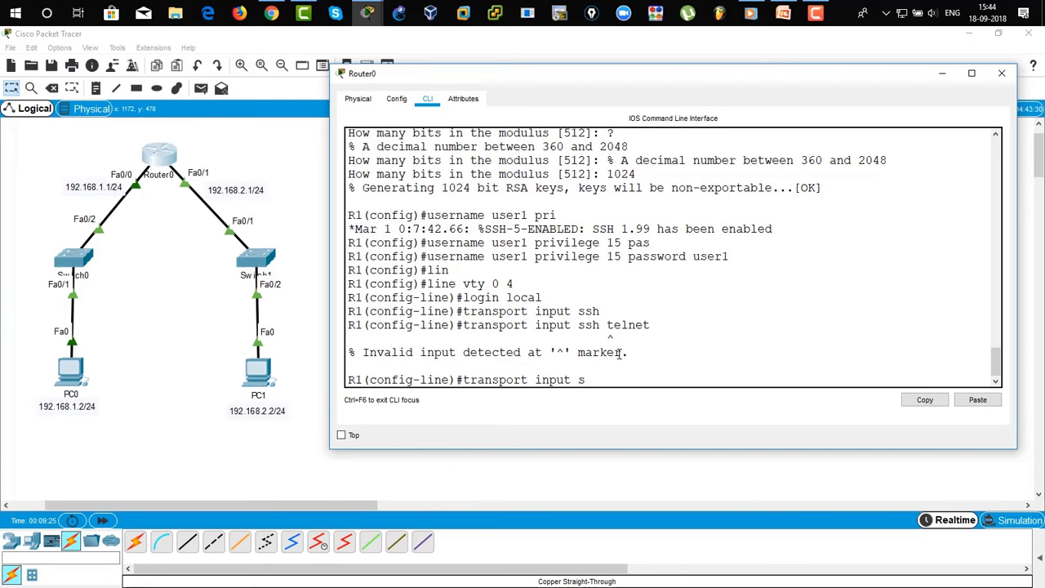
text(?)
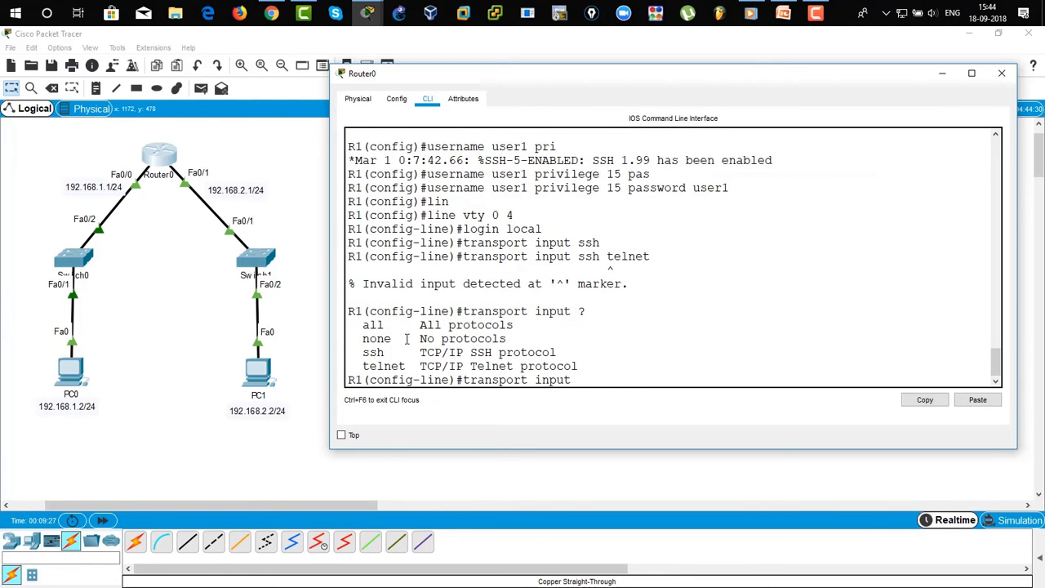
drag(363, 325, 401, 325)
click(621, 382)
text(all)
key(Return)
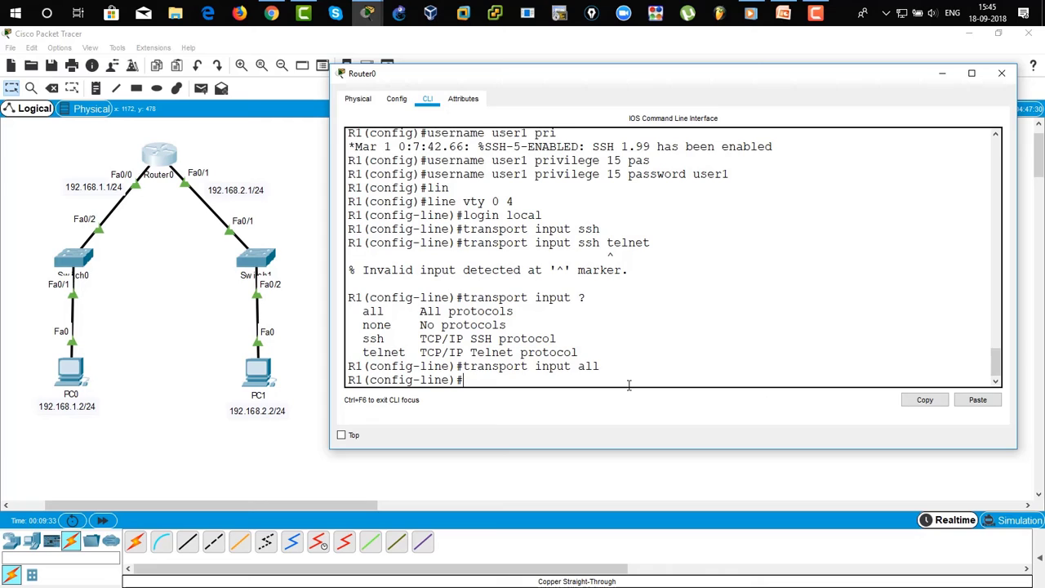
text(exit)
key(Return)
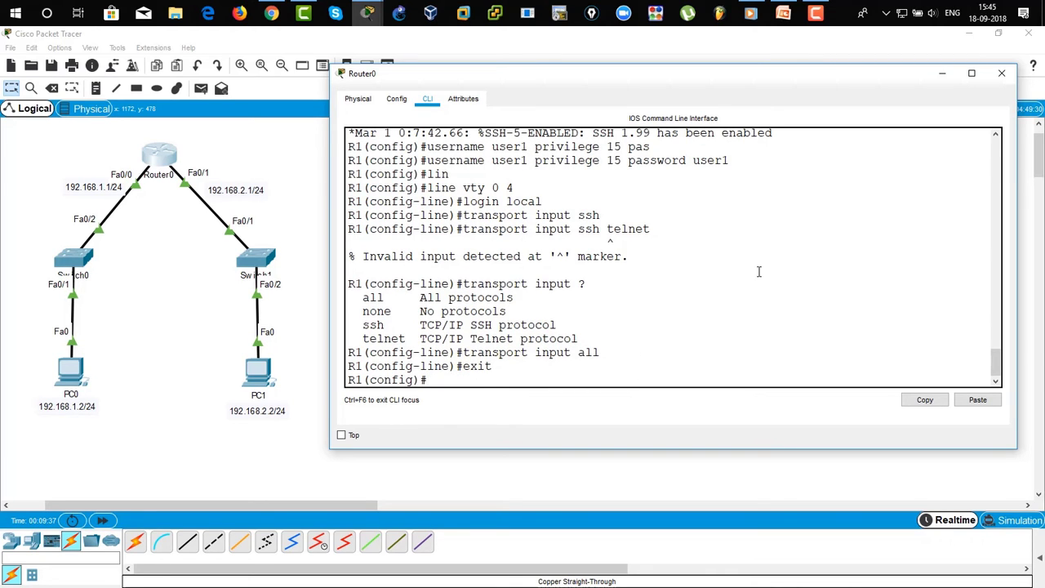
- Run do sh hist and highlight the domain-name, RSA key, user and vty commands
text(do sh hist)
key(Return)
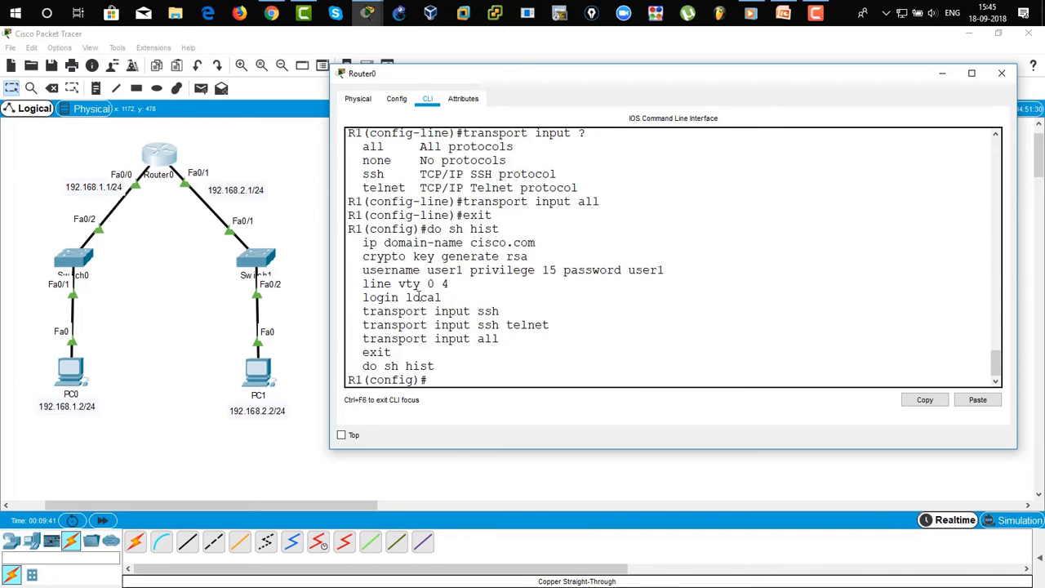
drag(364, 243, 535, 244)
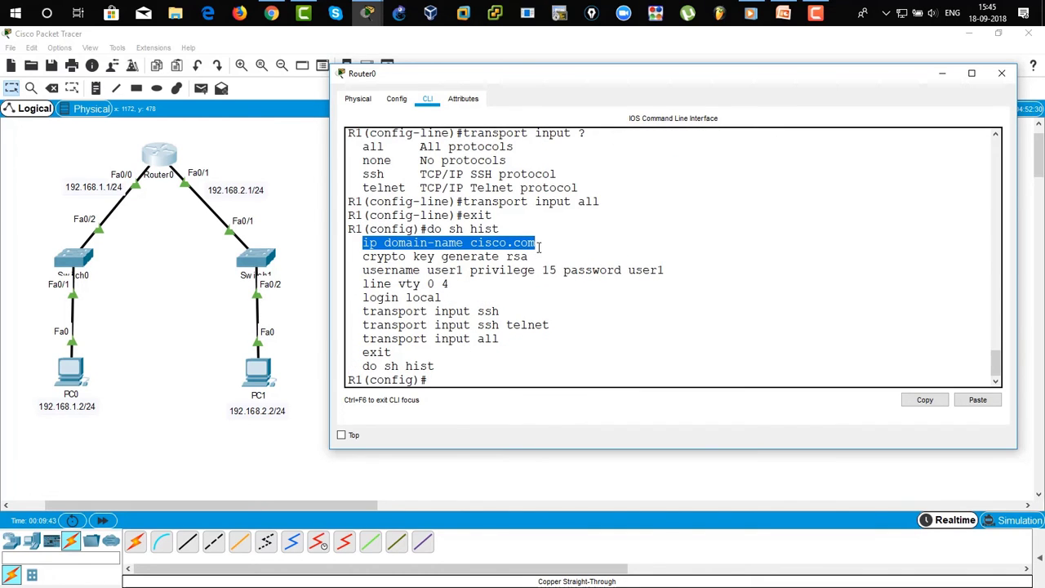
drag(368, 256, 506, 257)
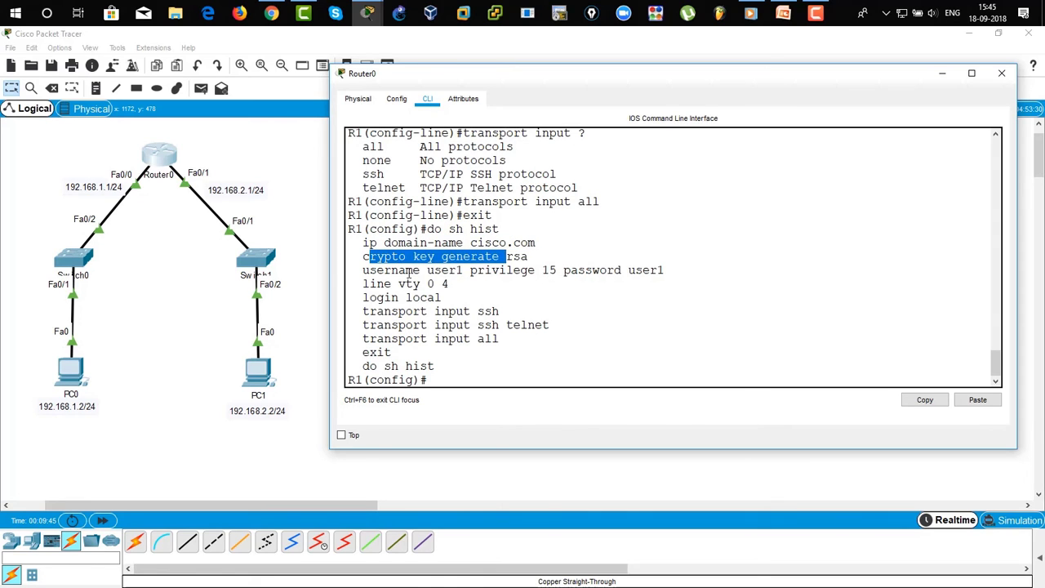
drag(376, 270, 595, 270)
drag(547, 336, 340, 247)
click(656, 363)
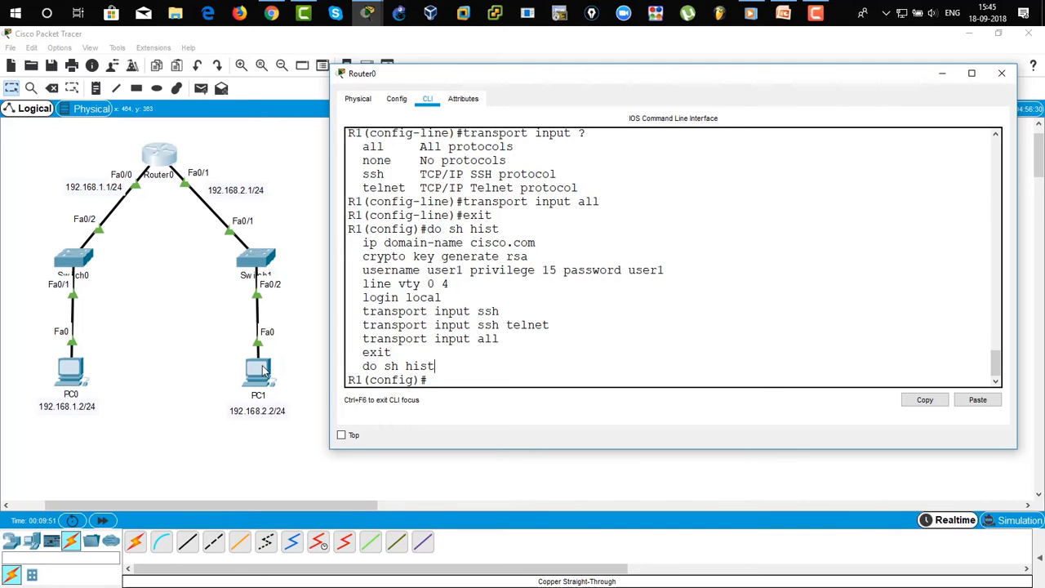
- In PC1's Telnet/SSH Client, connect via SSH to 192.168.2.1 as R1's local user
click(260, 371)
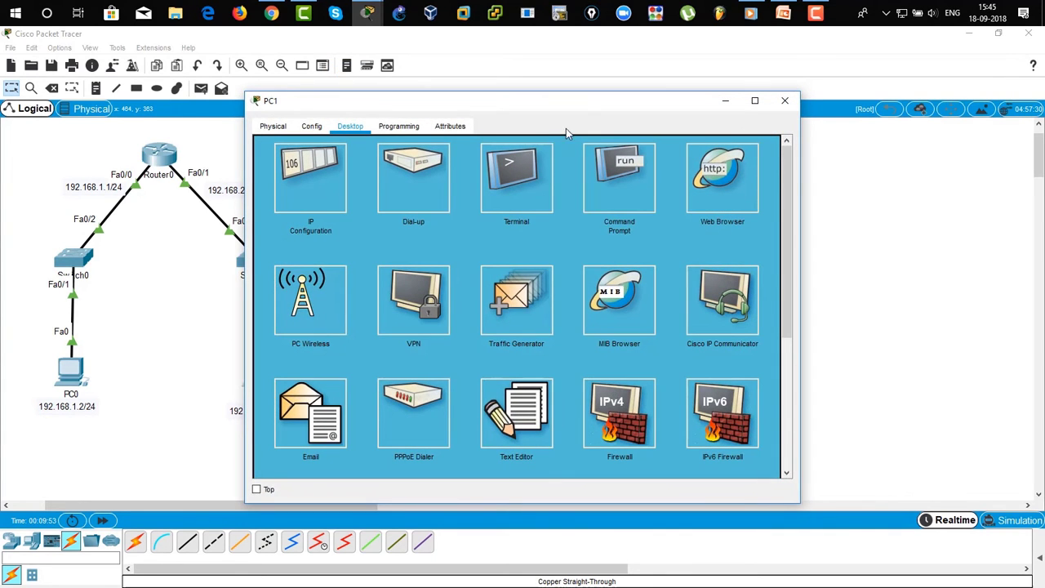
drag(598, 107, 732, 94)
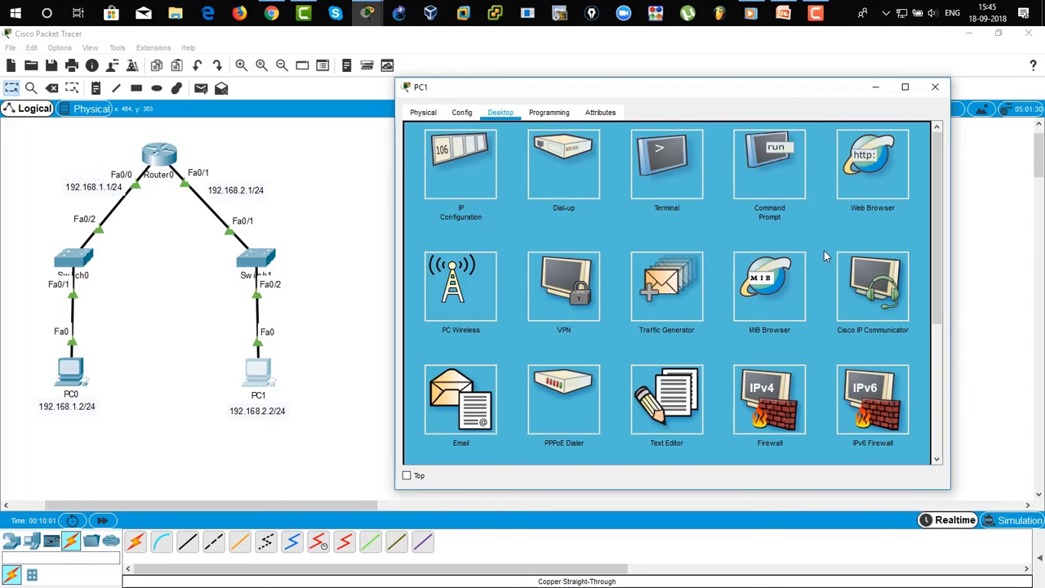
drag(935, 219, 940, 347)
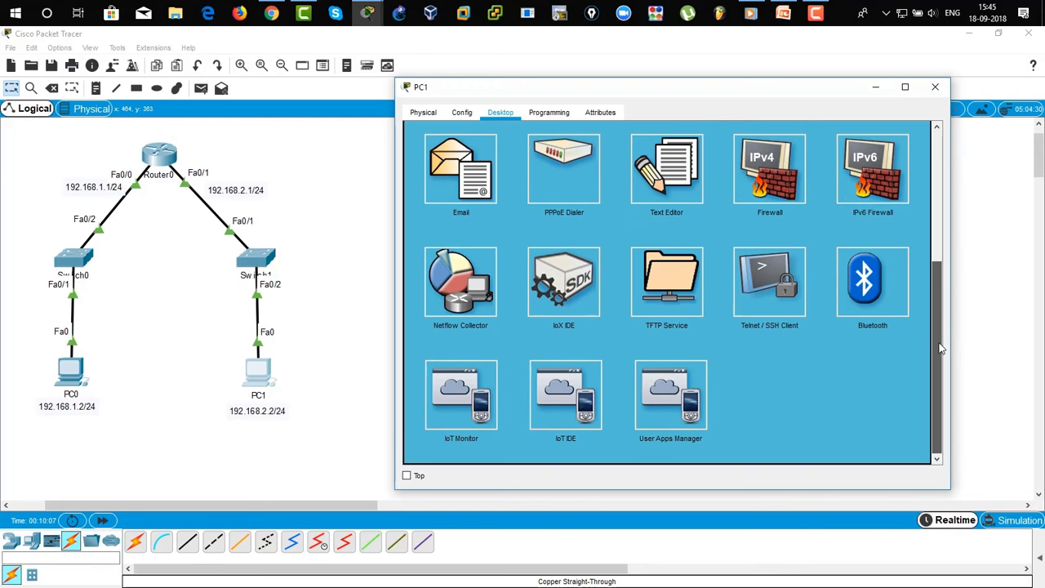
click(772, 282)
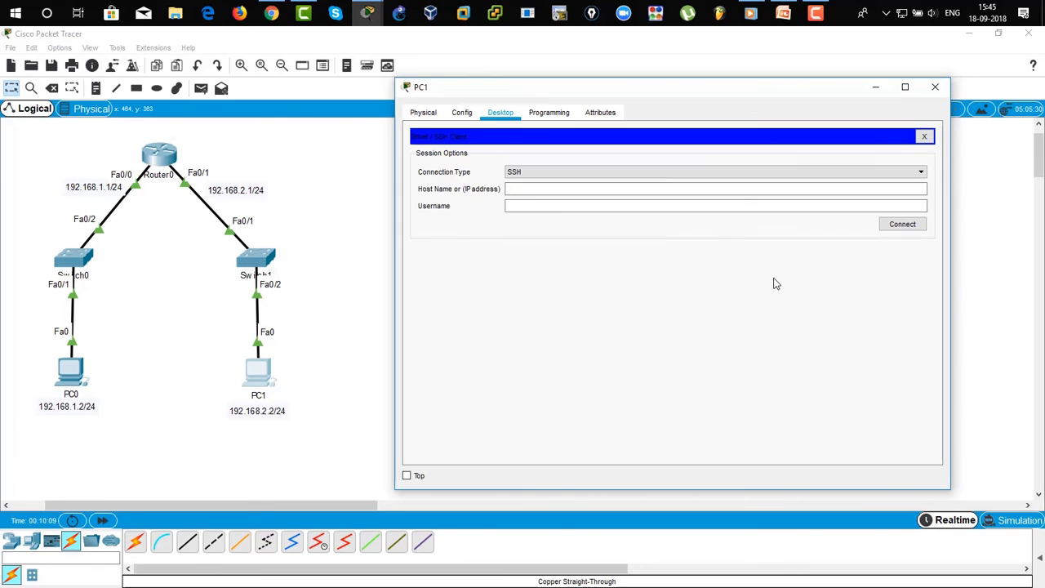
click(618, 173)
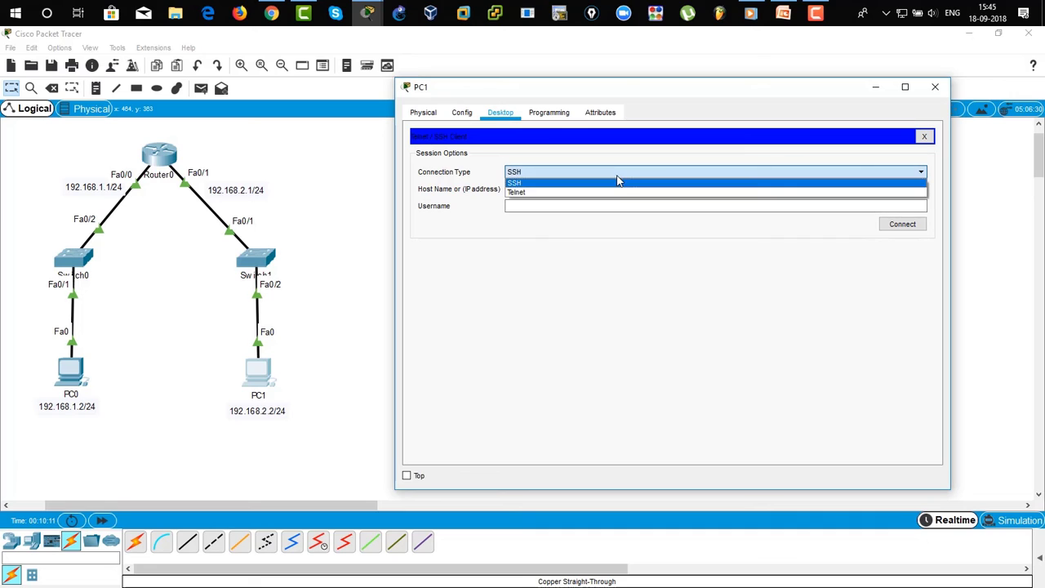
click(597, 185)
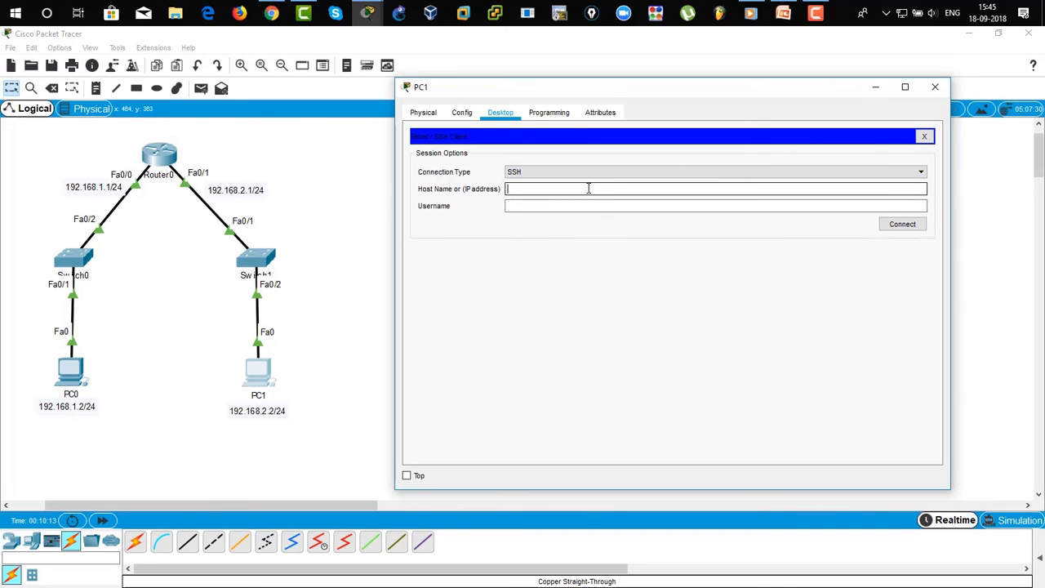
text(192.168)
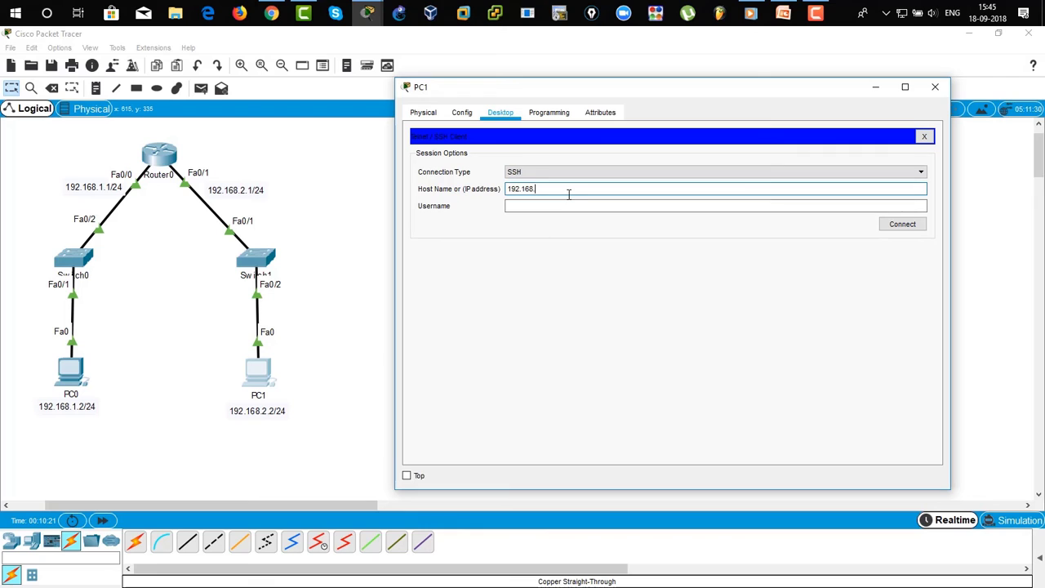
text(.2.1)
key(Tab)
text(user1)
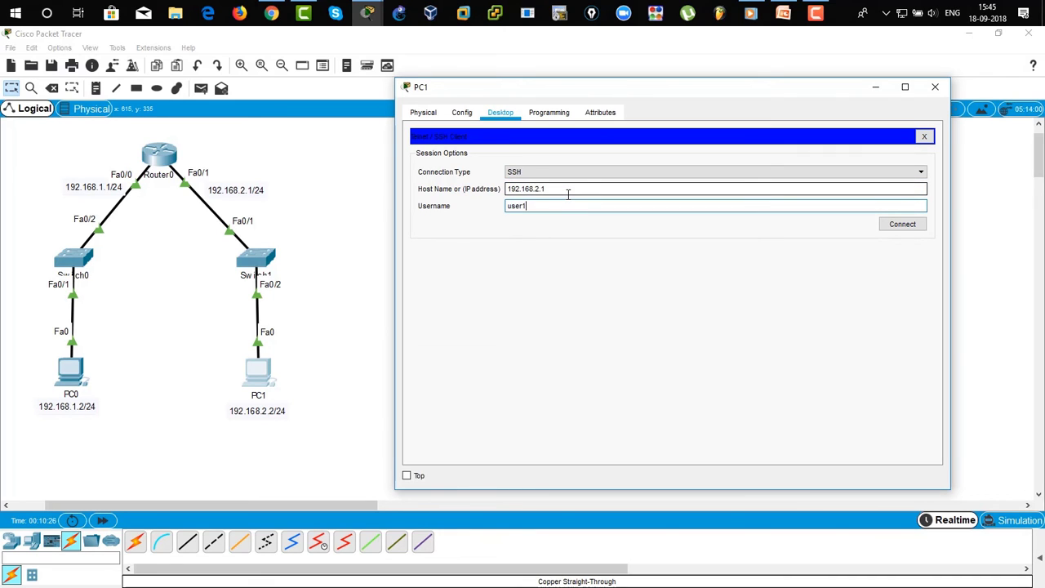
click(899, 225)
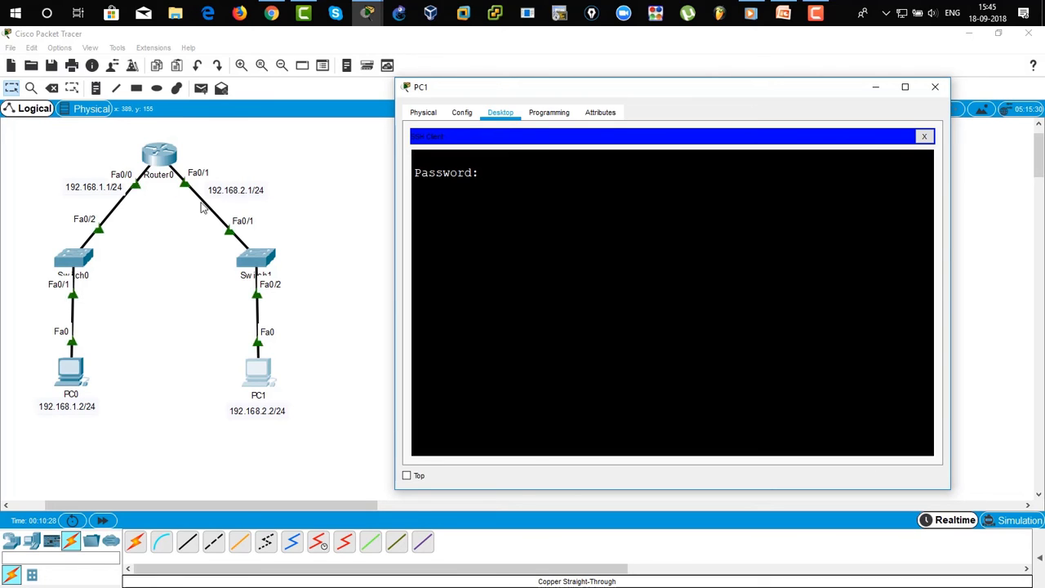
- Log in with the password, run show ip interface brief, then enter configure terminal
key(Return)
text(show ip interface)
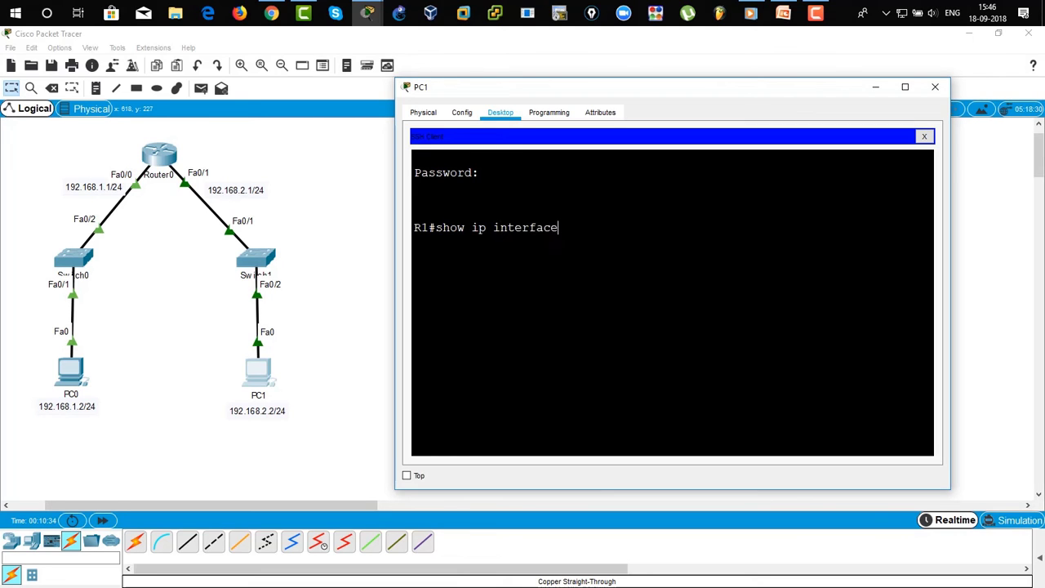
text( brief)
key(Return)
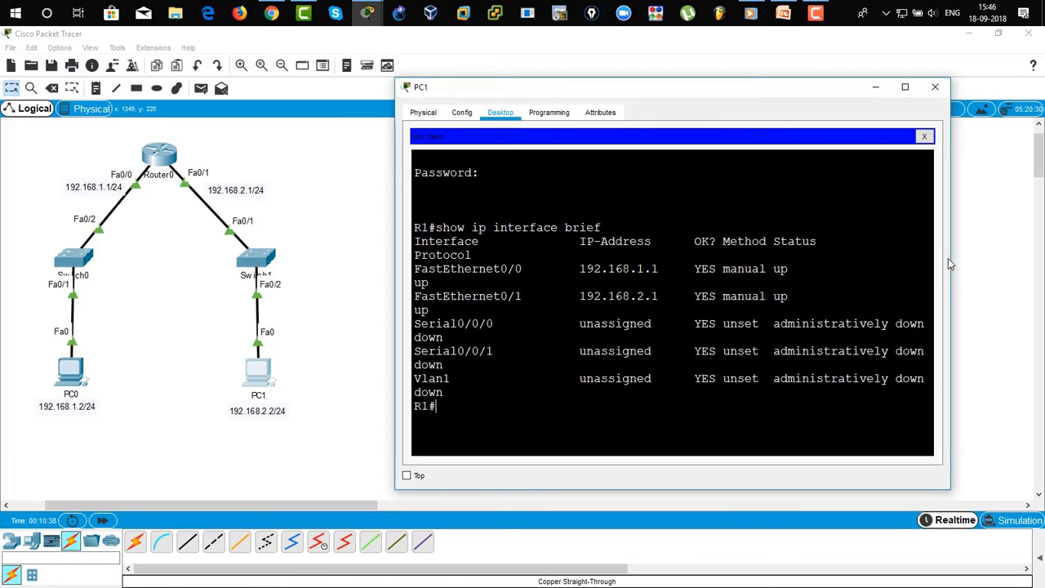
drag(949, 258, 1035, 258)
drag(779, 98, 741, 86)
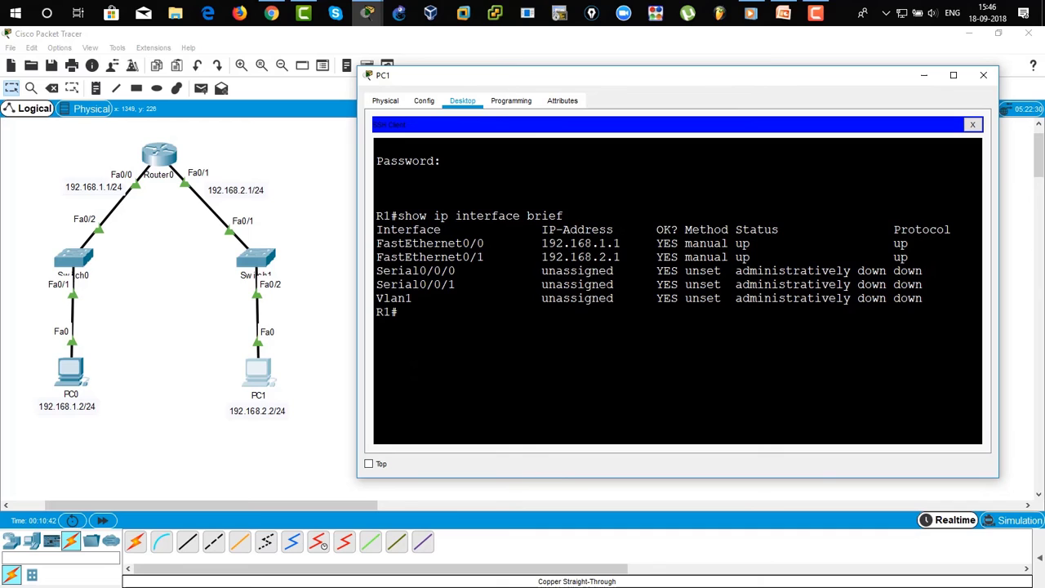
text(configure terminal)
key(Return)
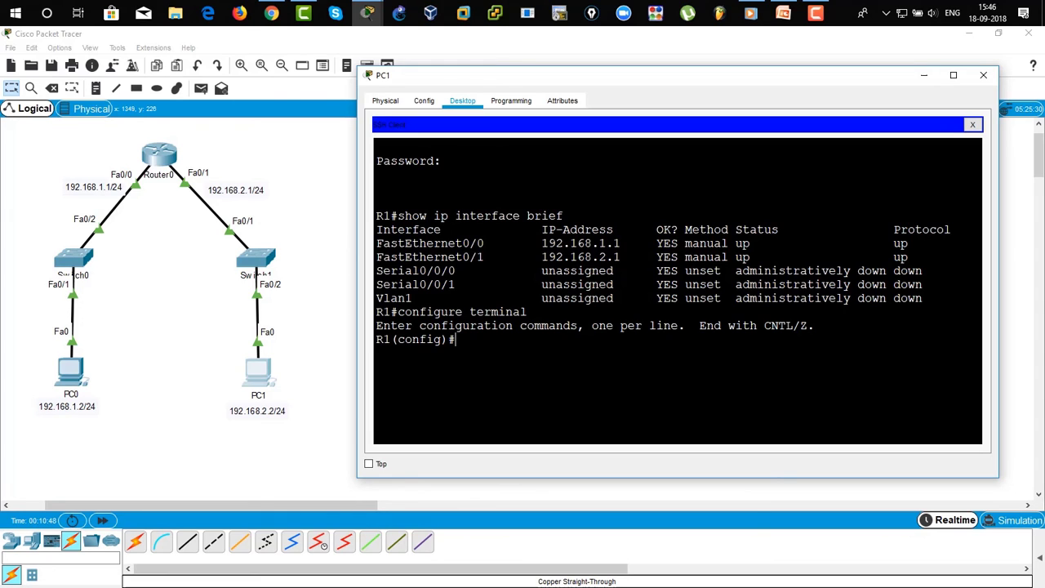
- Assign 192.168.3.1 255.255.255.0 to R1's Serial0/0/0 interface over the SSH session
drag(376, 270, 677, 270)
text(interface se0/0/0)
key(Return)
text(ip add)
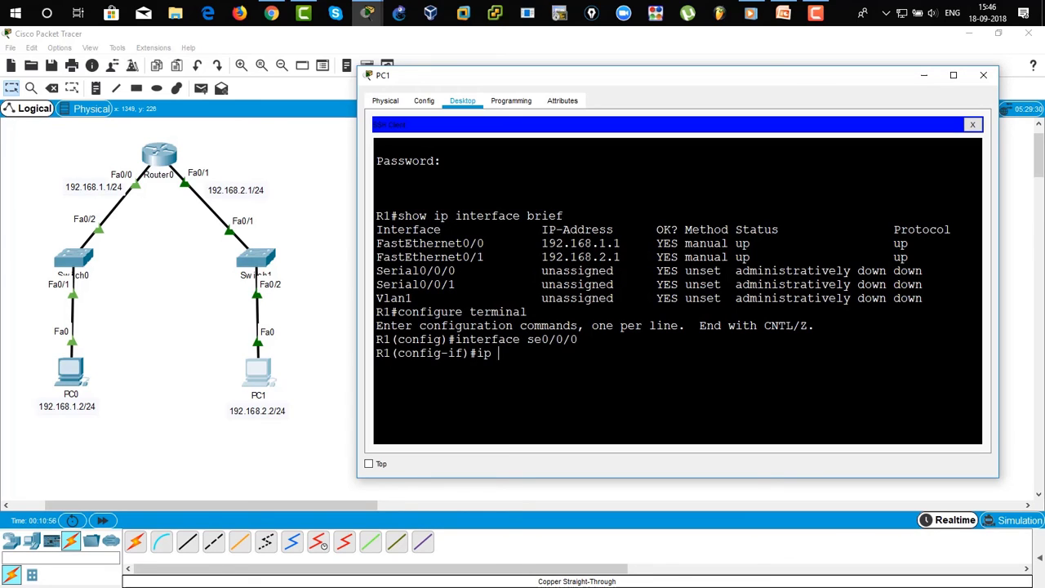
key(Tab)
text(192.)
key(BackSpace)
key(BackSpace)
key(BackSpace)
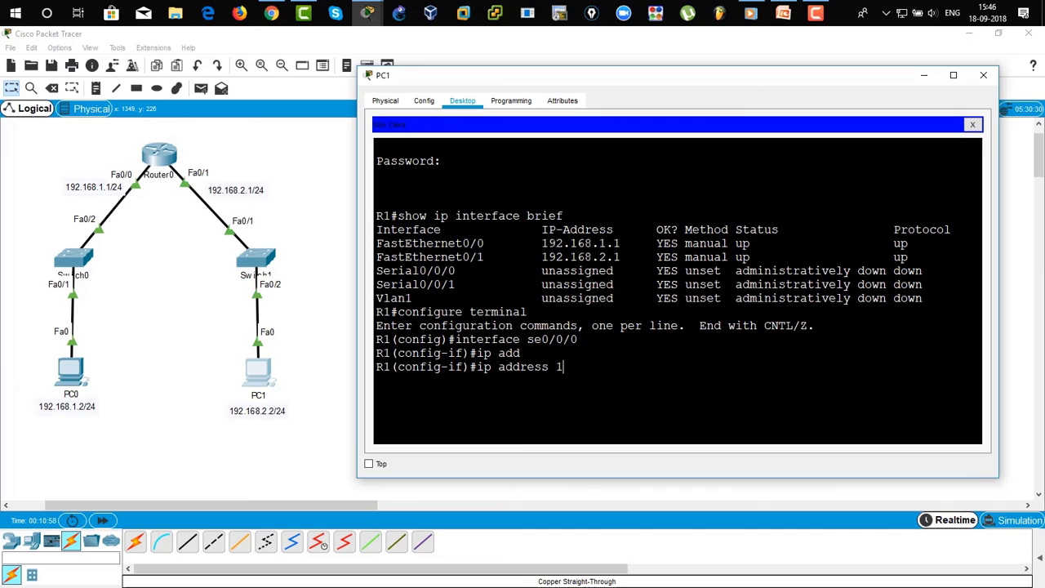
text(92.168.3.1 255.255.255.0)
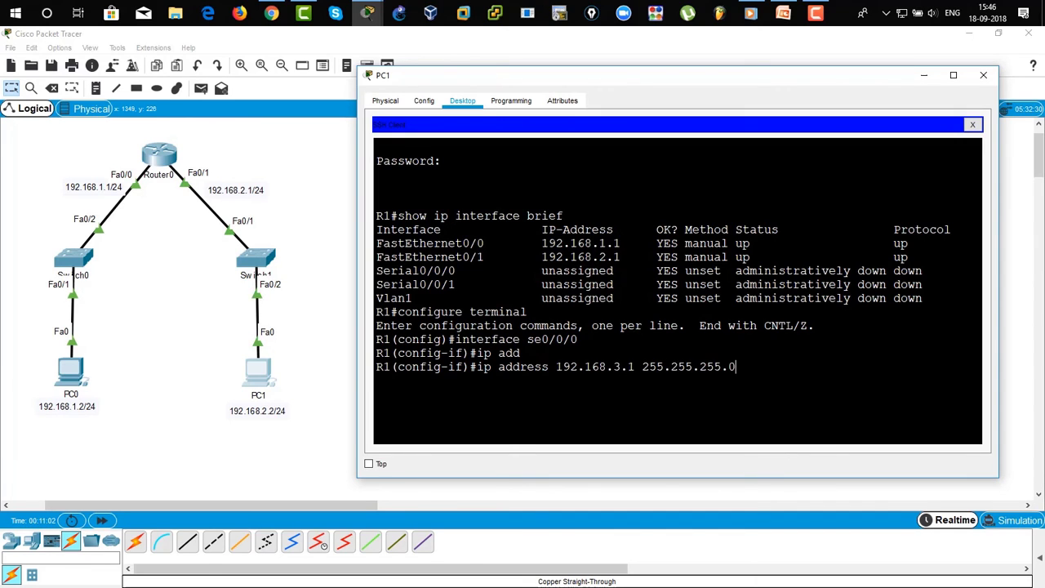
key(Return)
- Enable Serial0/0/0 with no shutdown and confirm 192.168.3.1 in the interface brief table
text(no sh)
key(Tab)
key(Return)
text(do sh ip)
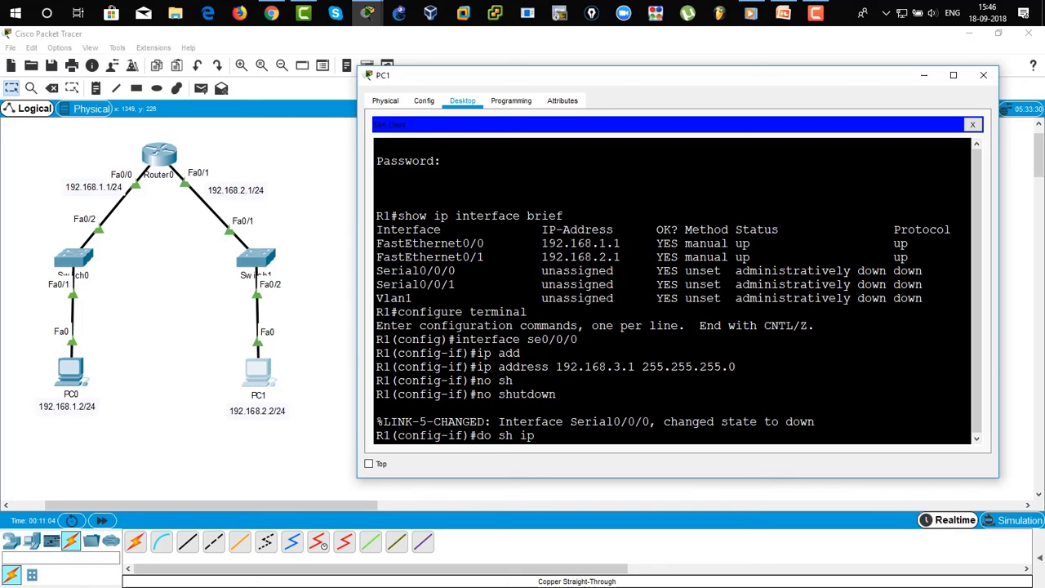
text( int br)
key(Return)
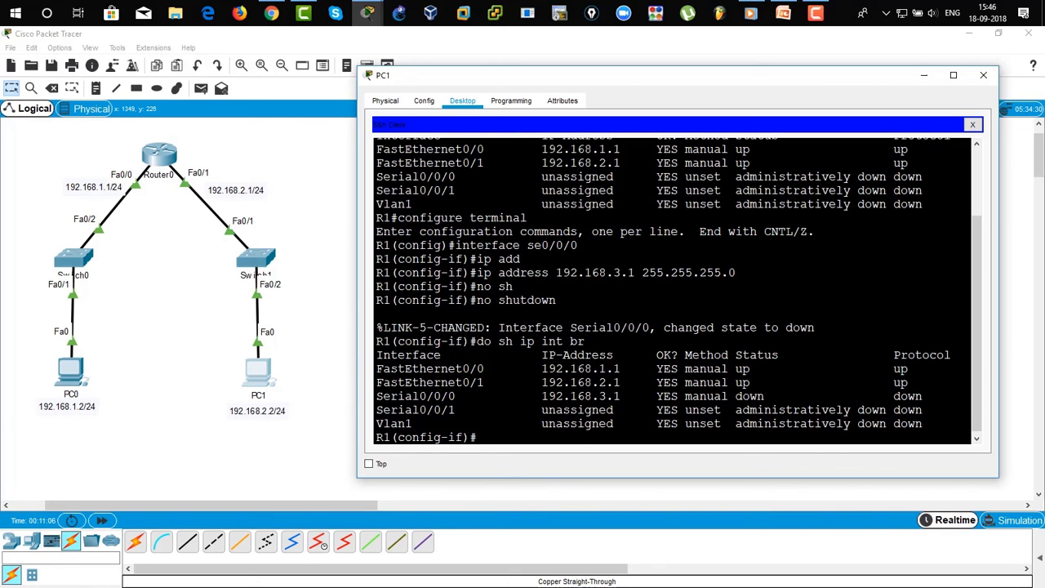
drag(541, 396, 763, 395)
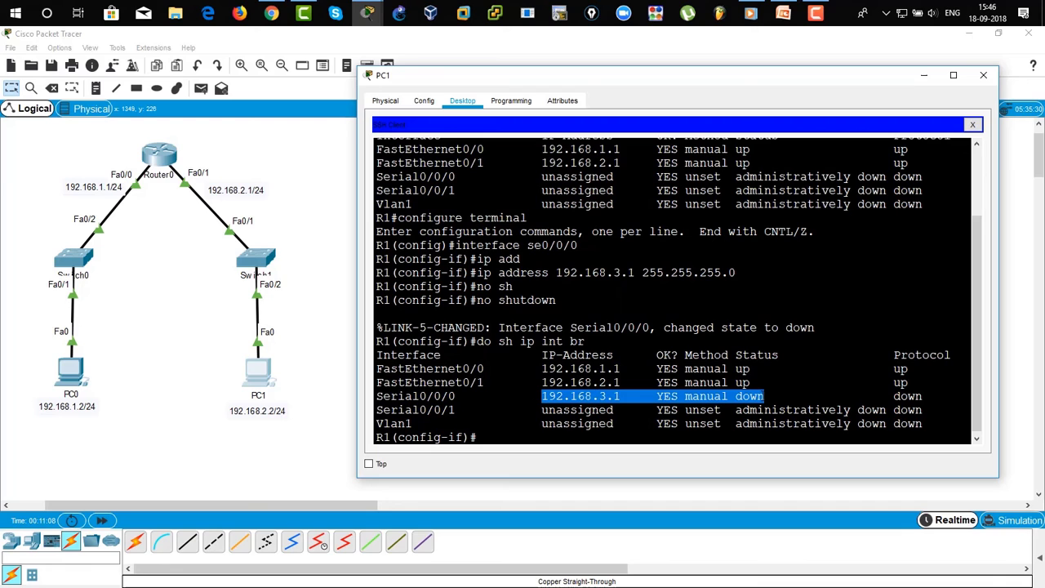
key(ctrl+c)
- Exit interface and global configuration modes, then end the SSH session to R1
text(exit)
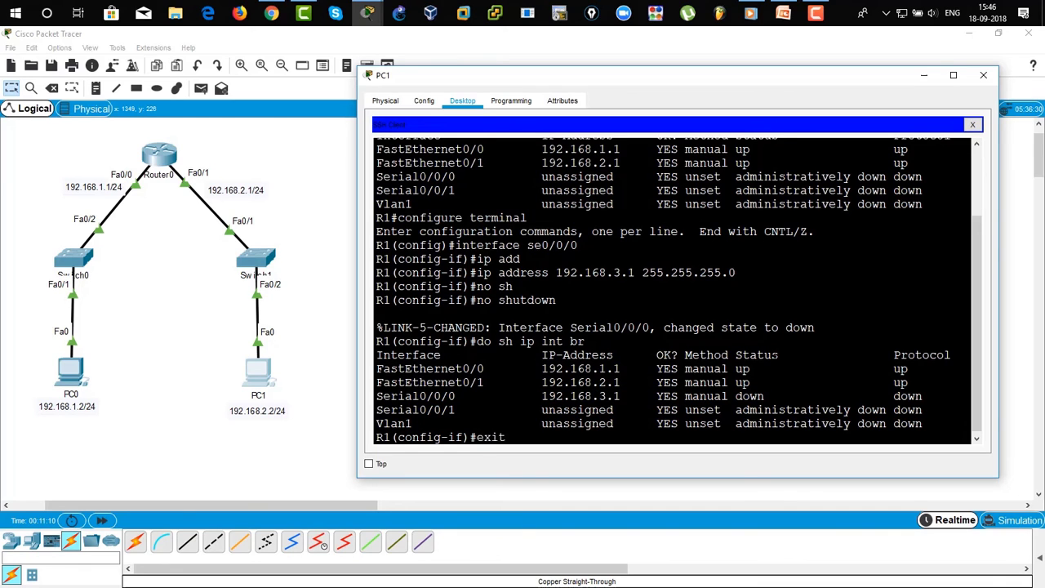
key(Return)
text(exit)
key(Return)
text(exit)
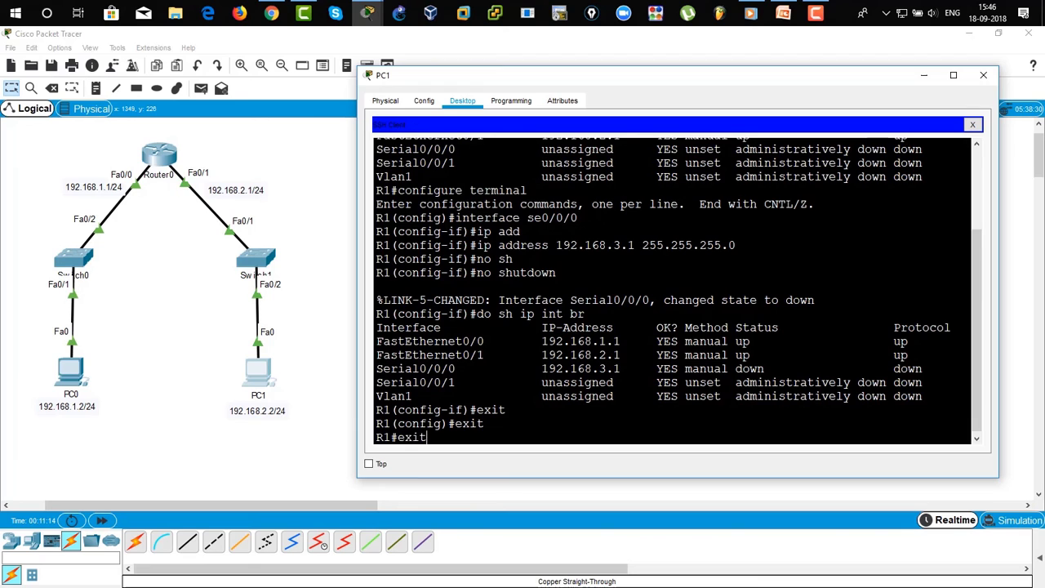
key(Return)
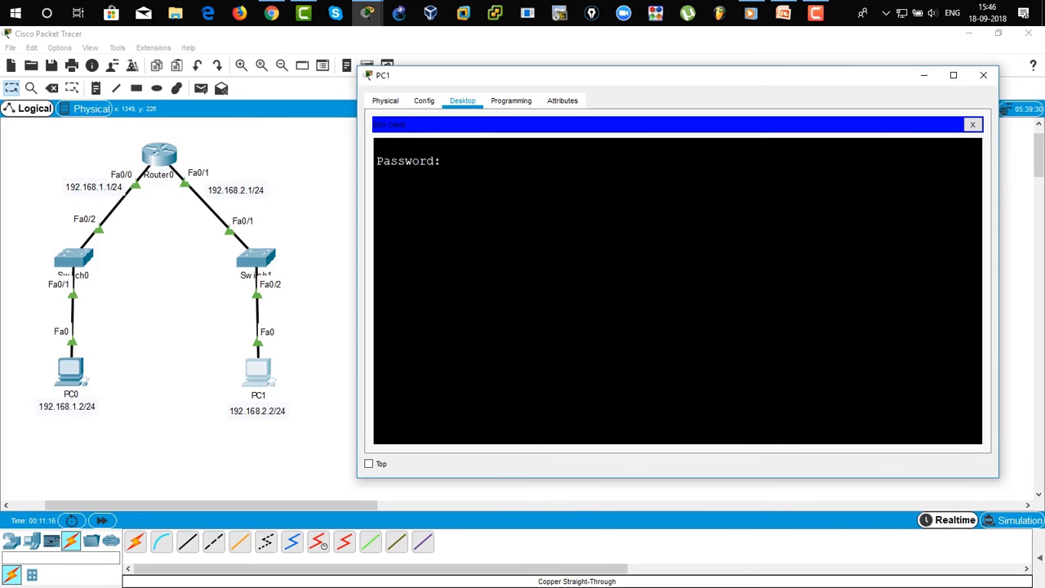
- Close PC1's SSH terminal, confirming the session end, and bring up Router0's command line
click(972, 125)
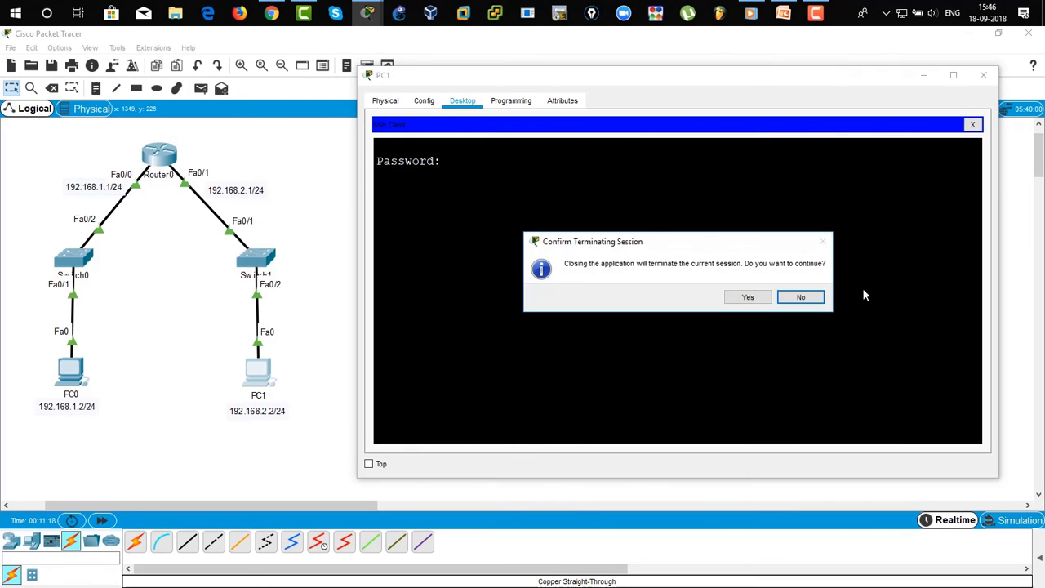
click(752, 297)
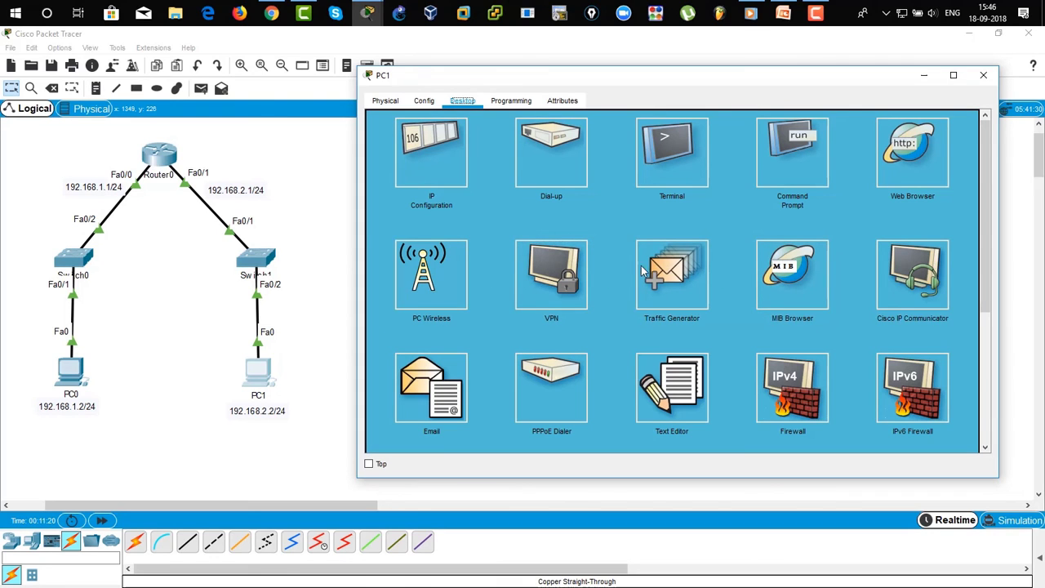
click(160, 159)
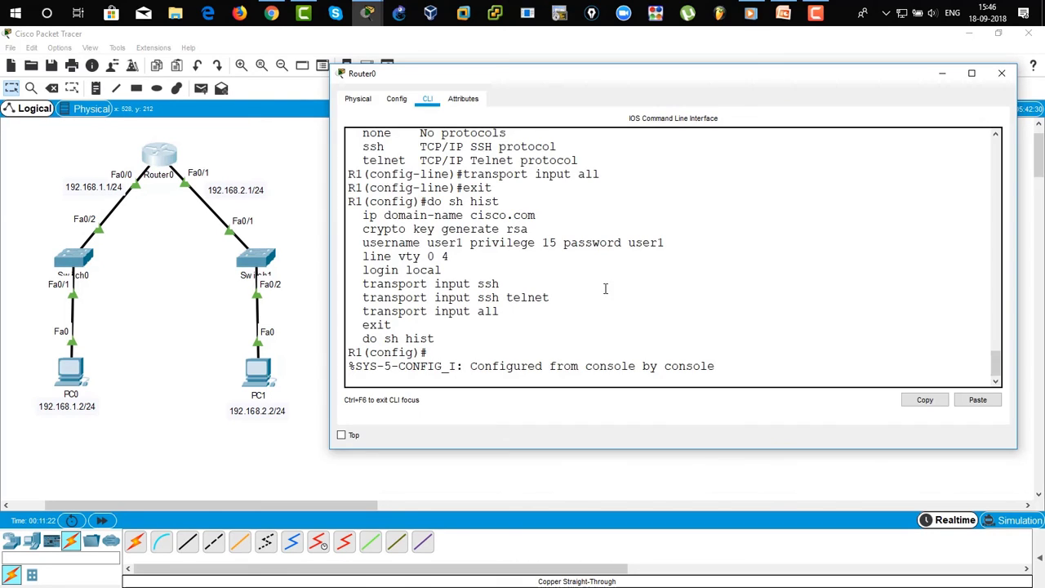
- Run do show ip interface brief on Router0, confirming Serial0/0/0 at 192.168.3.1
key(Return)
key(Return)
key(Return)
key(Return)
text(do show ip interface birof)
key(BackSpace)
key(BackSpace)
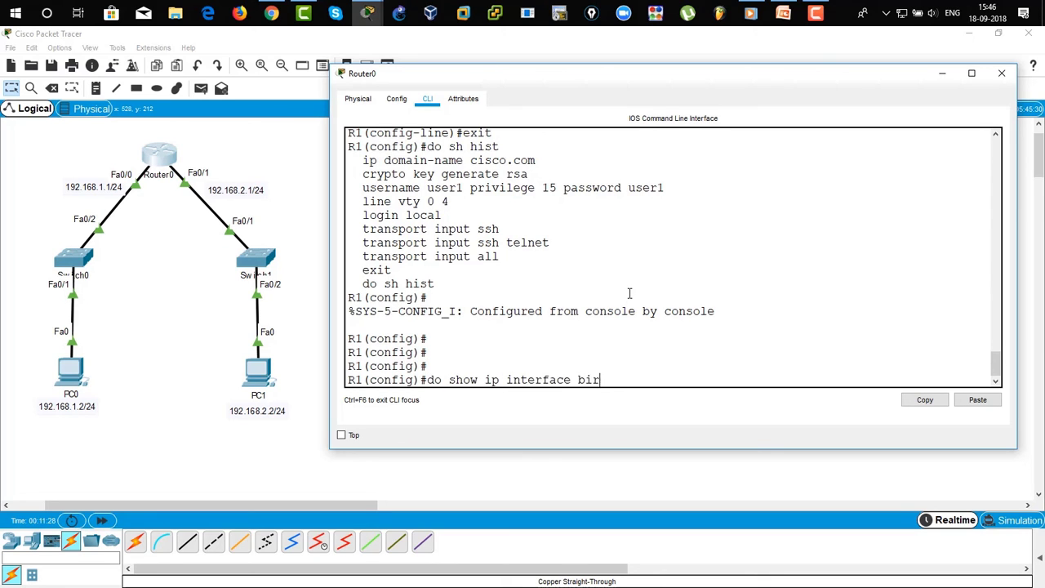
text(ef)
key(Return)
key(Up)
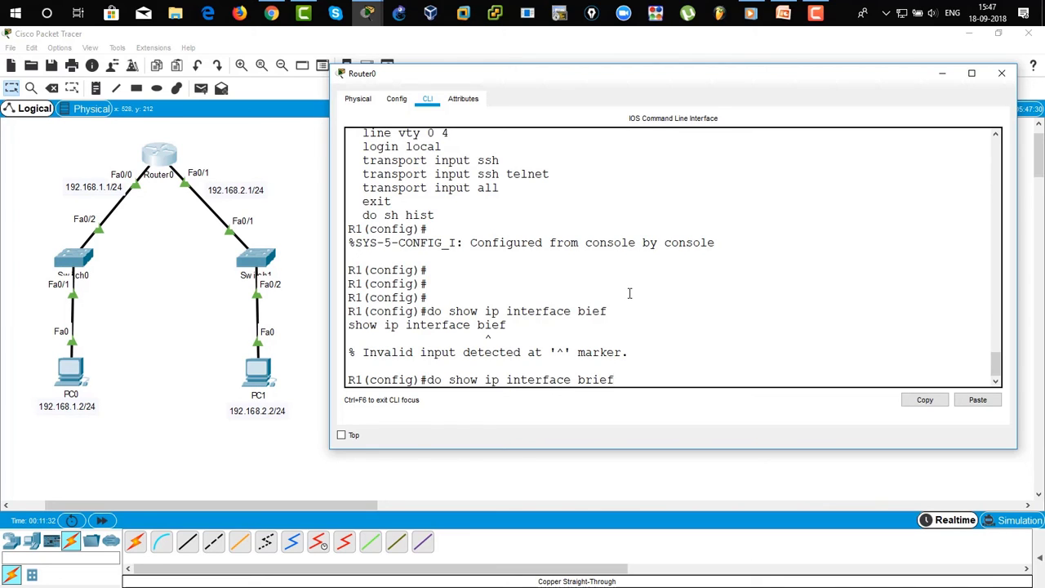
key(Return)
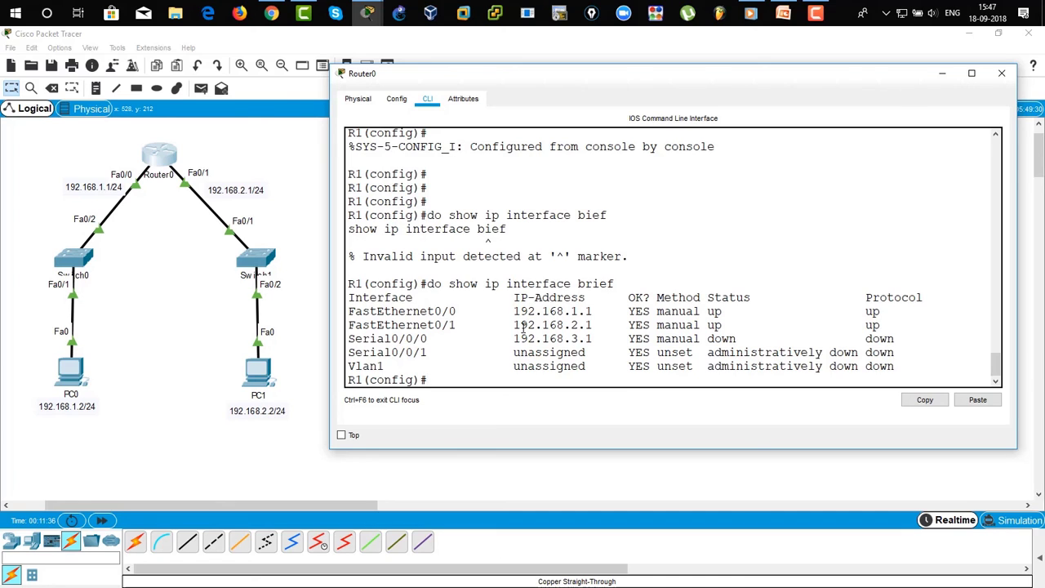
drag(511, 334, 702, 338)
- Open PC0's Desktop view, then reposition and enlarge its window
click(71, 377)
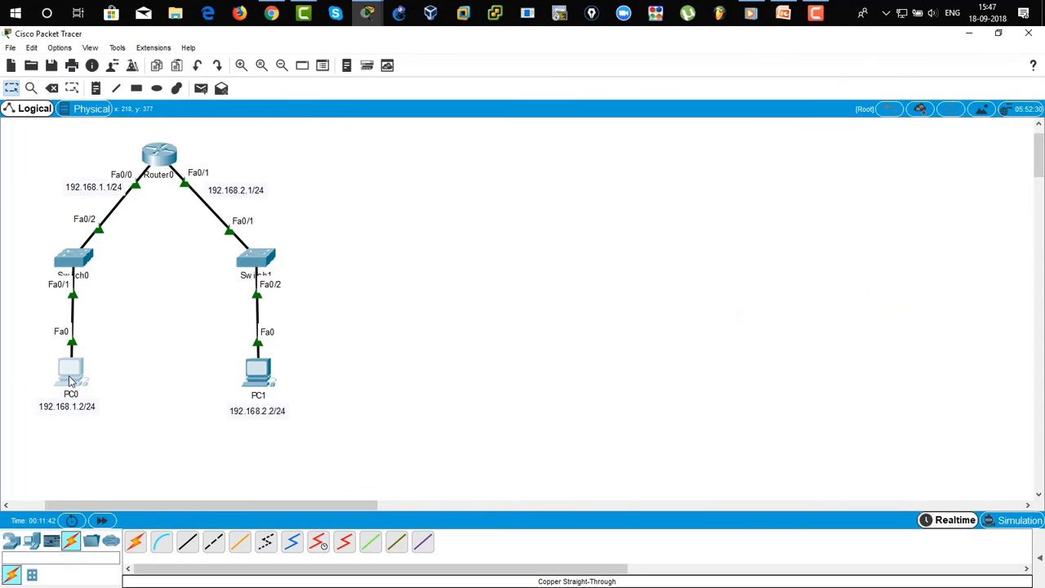
click(71, 377)
drag(552, 111, 635, 99)
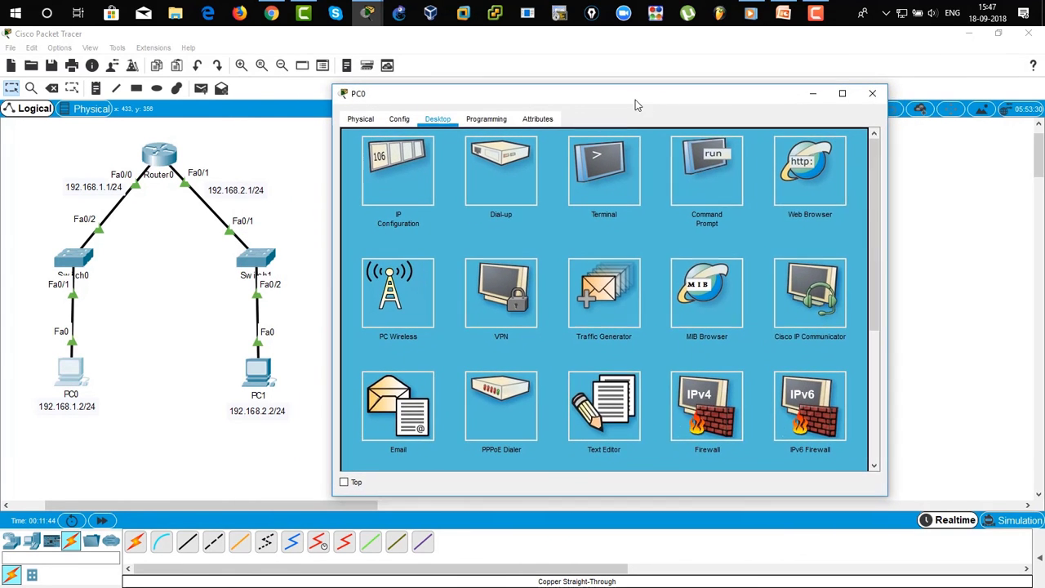
drag(879, 181, 1002, 301)
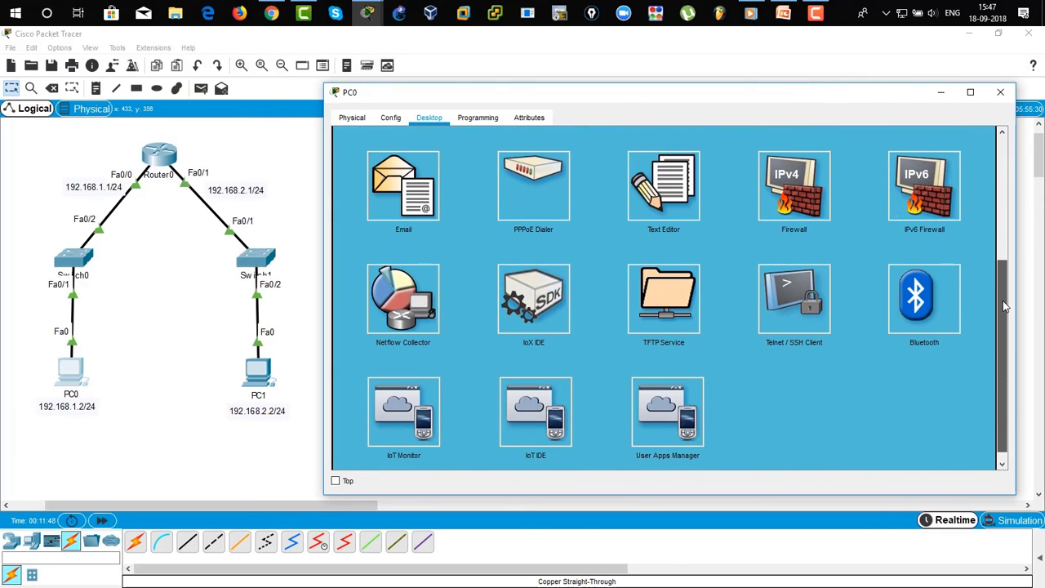
- Set PC0's Telnet / SSH Client to Telnet with host 192.168.1.1
click(789, 300)
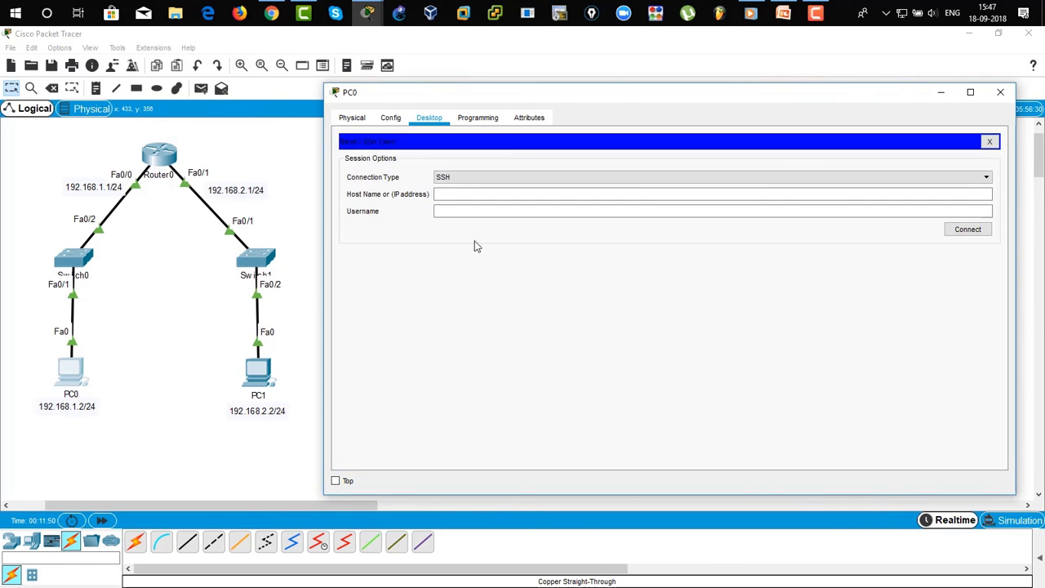
click(493, 176)
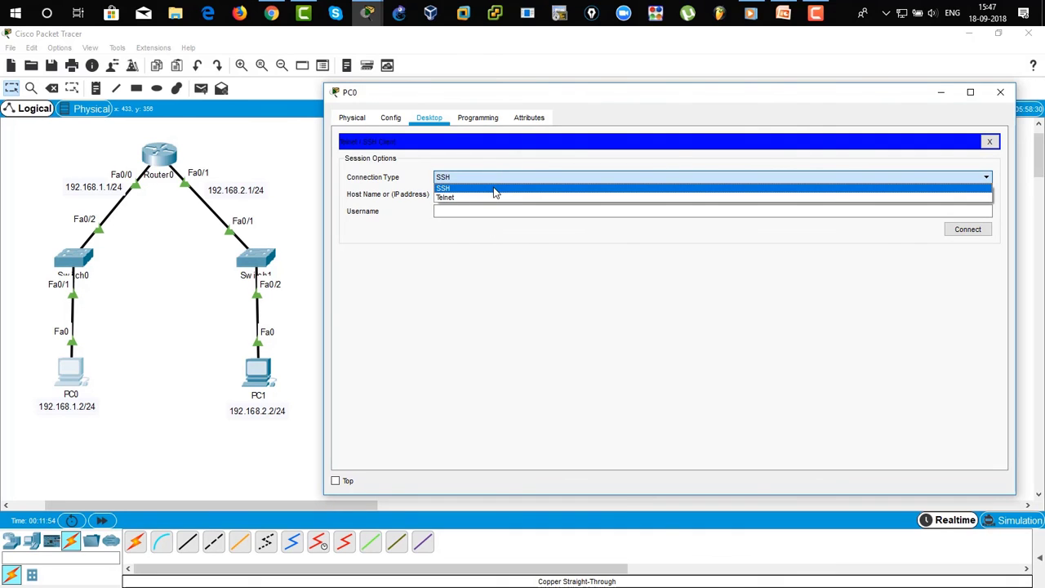
click(493, 197)
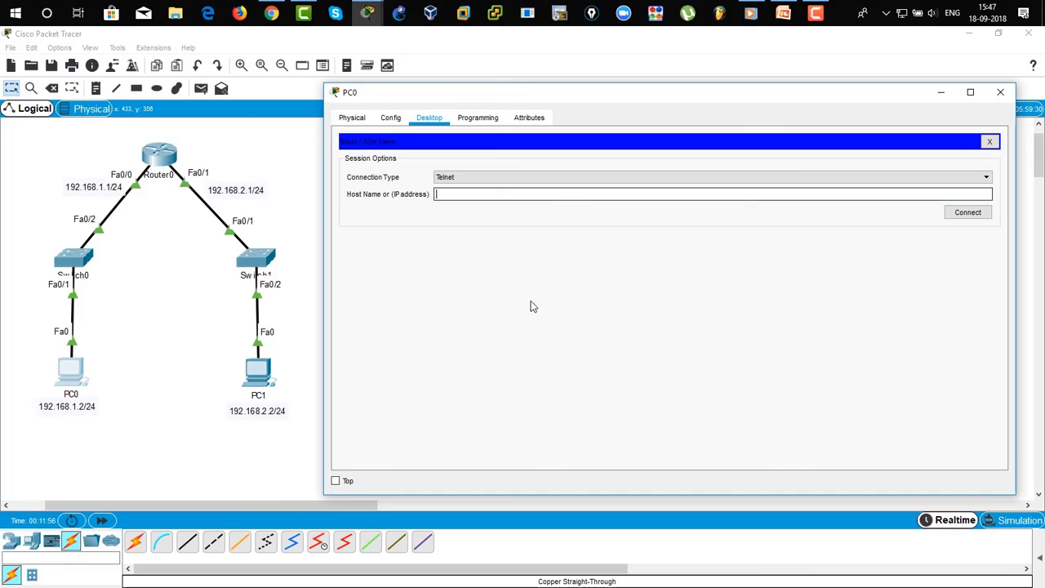
text(192.168.)
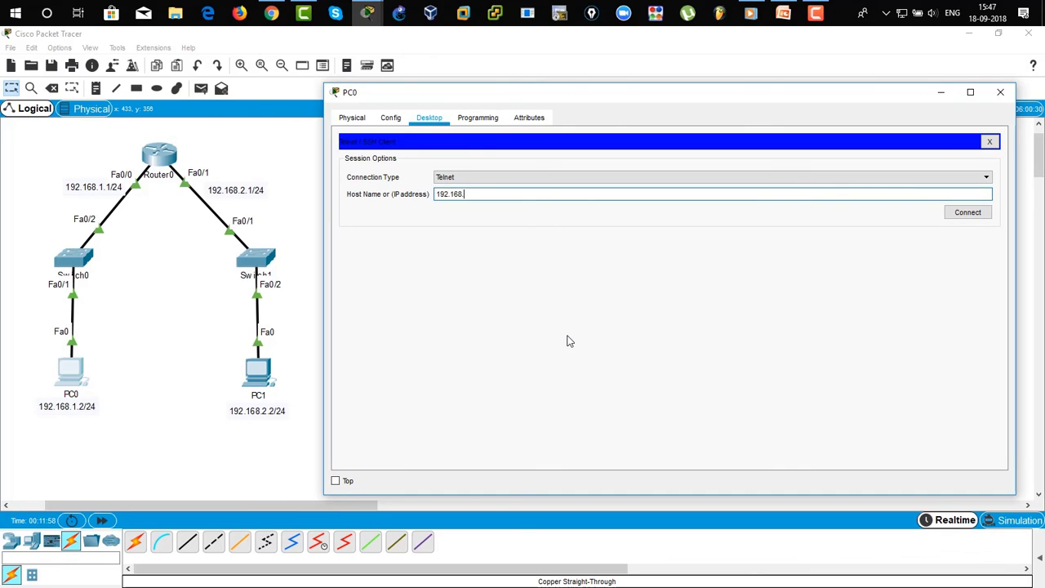
text(1.1)
- Telnet into R1, log in, and run show ip interface brief showing Serial0/0/0 at 192.168.3.1
click(969, 214)
text(user1)
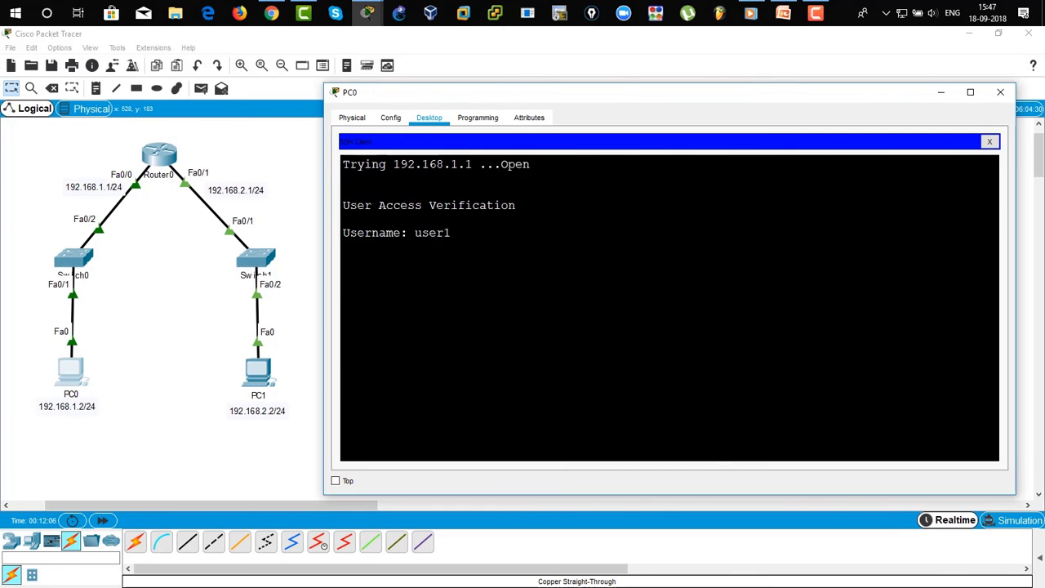
key(Return)
key(Return)
text(show ip interfac)
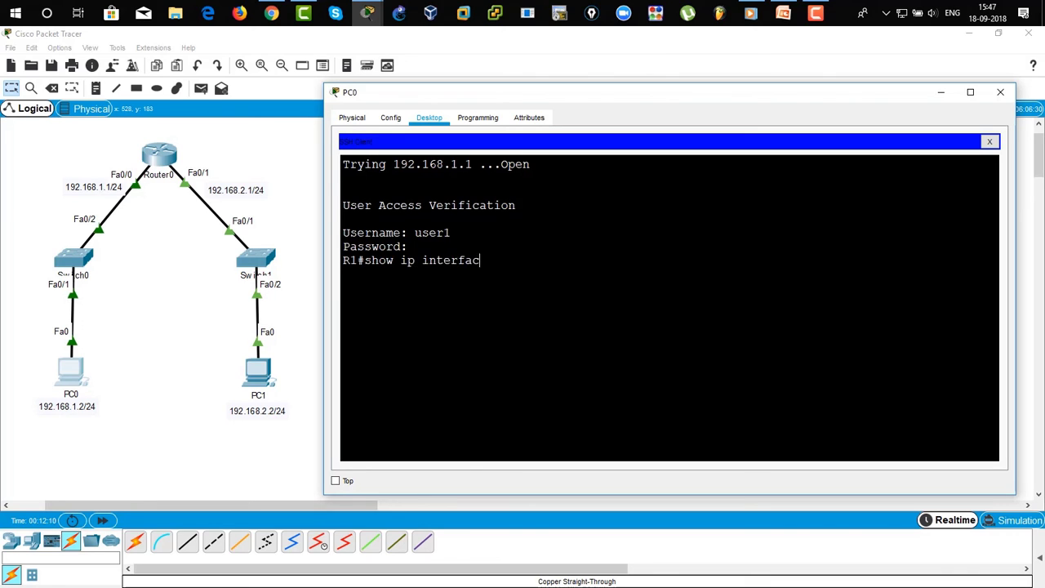
text(e birefief)
key(BackSpace)
text(rief)
key(Return)
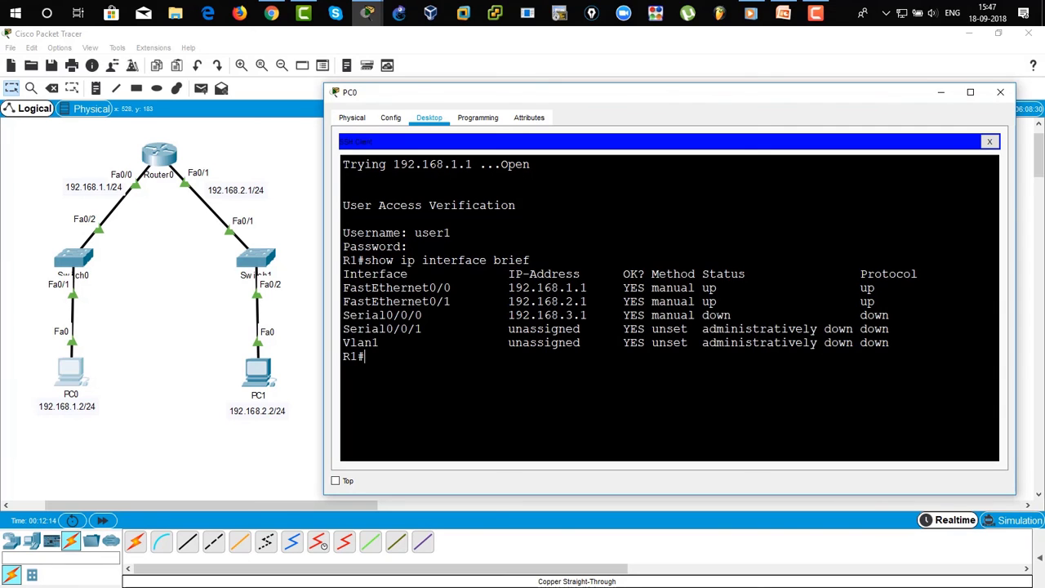
drag(514, 315, 674, 315)
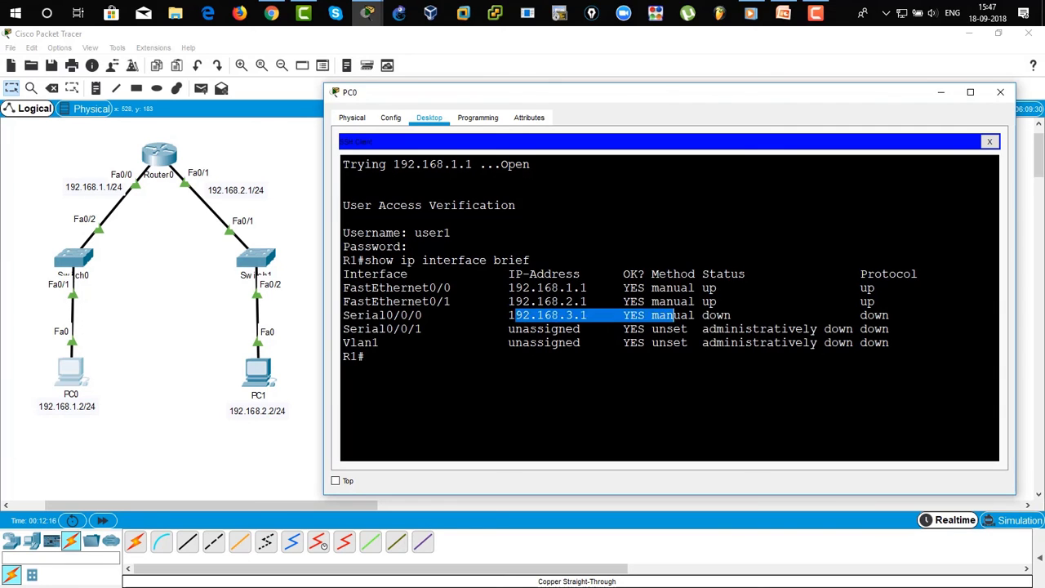
- Log out of the Telnet session and close PC0's terminal, confirming the closure
text(exit)
key(Return)
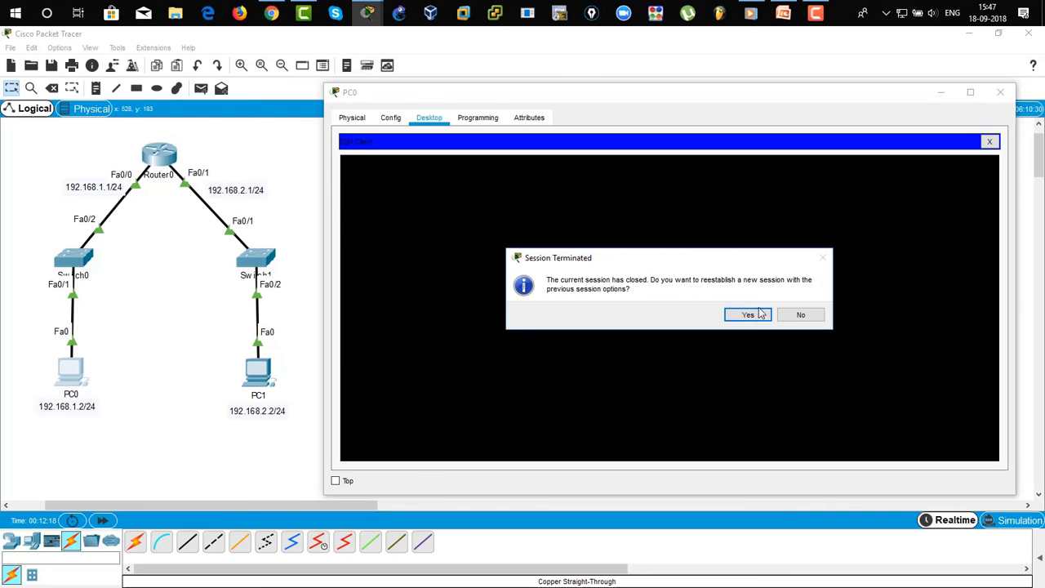
click(748, 314)
click(989, 142)
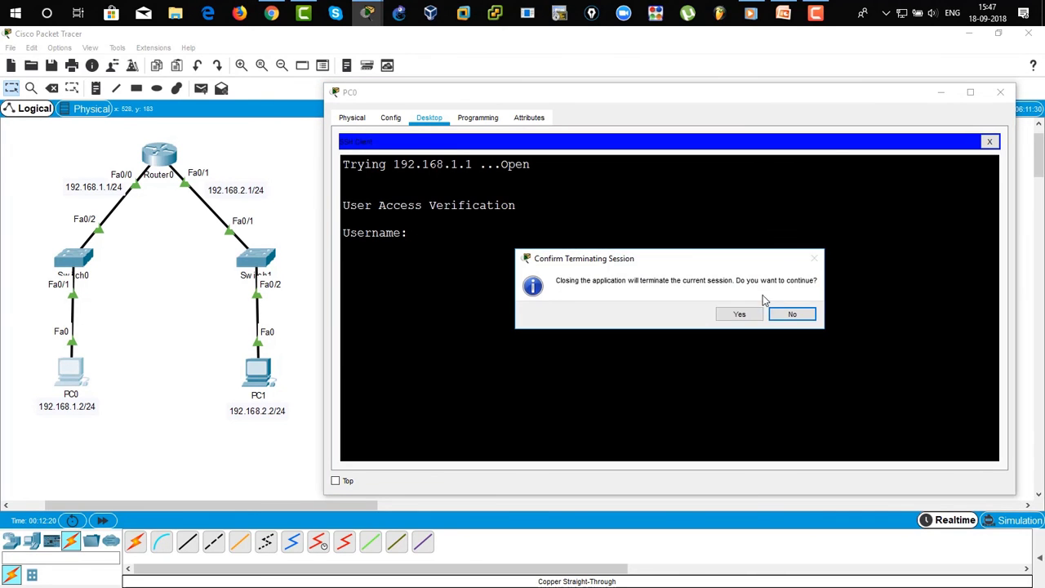
click(739, 314)
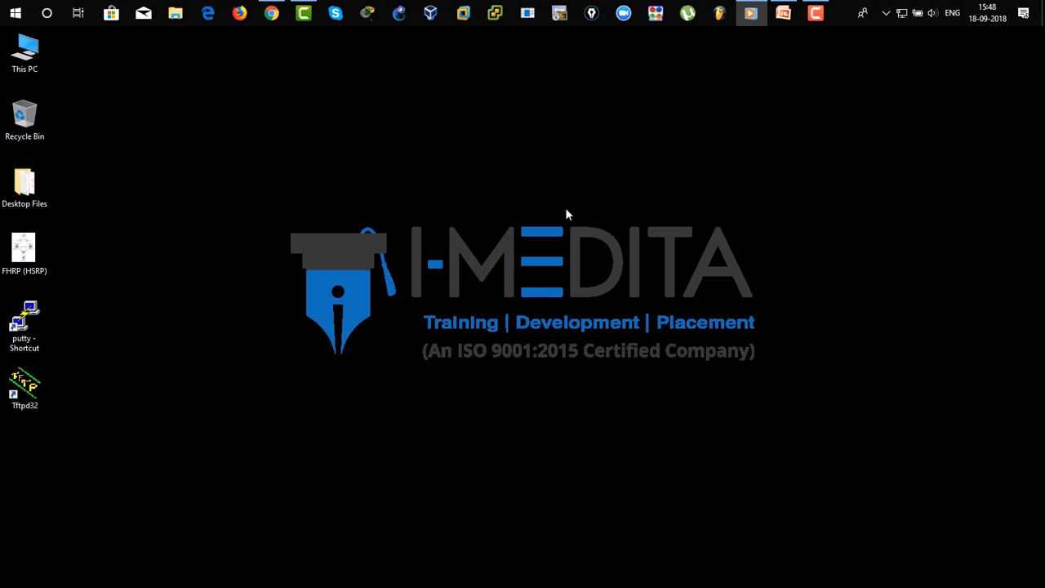